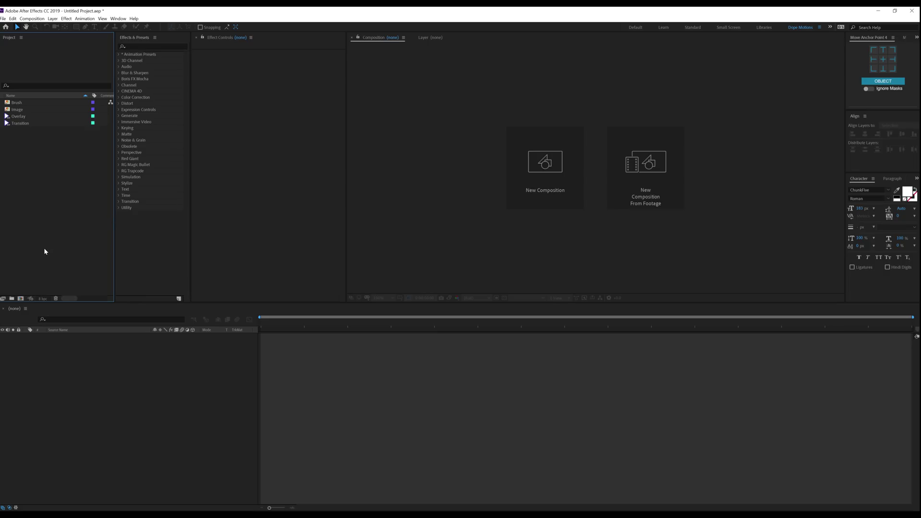
Step: Create a composition named Main with the HDTV 1080 29.97 preset
{"action": "left_click", "coordinate": [568, 175]}
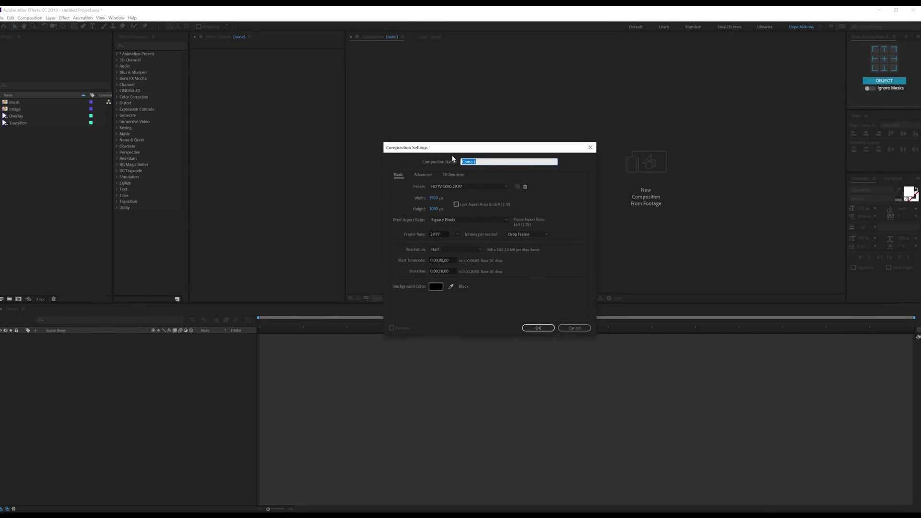
{"action": "left_click", "coordinate": [453, 186]}
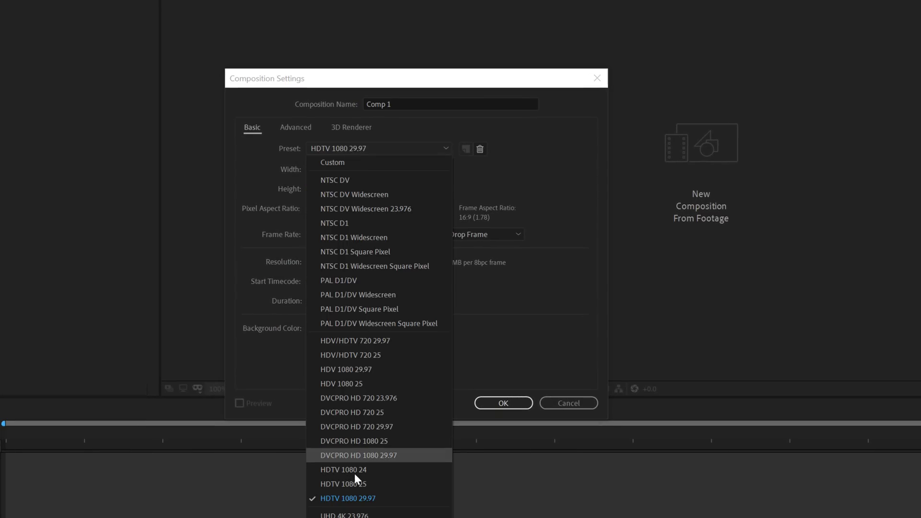
{"action": "left_click", "coordinate": [363, 501]}
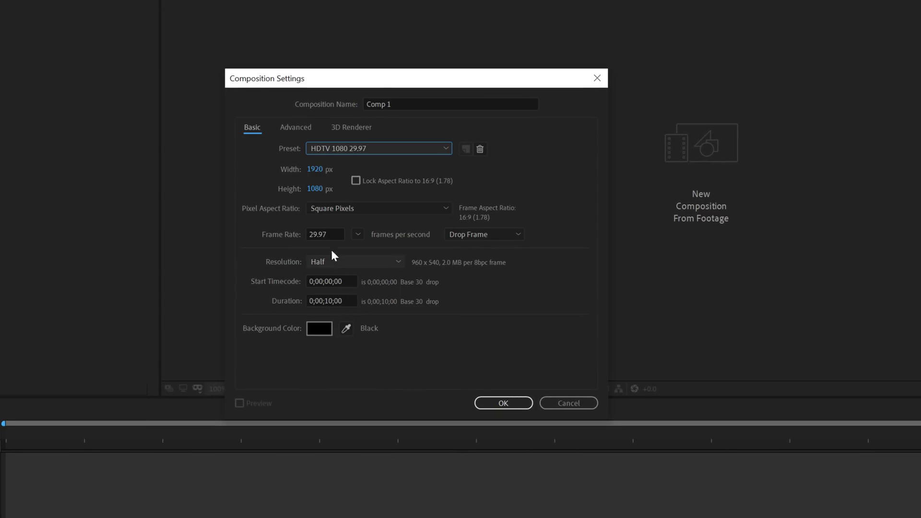
{"action": "left_click", "coordinate": [408, 104]}
{"action": "type", "text": "Main"}
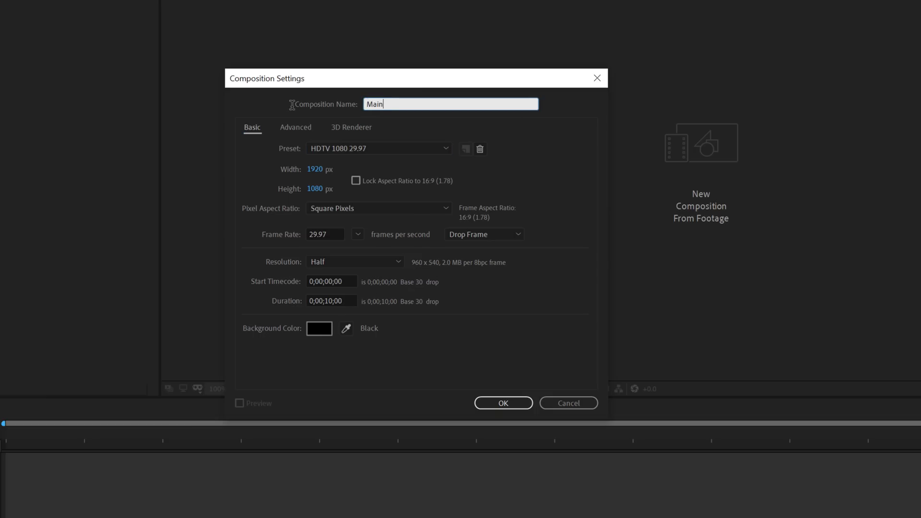
{"action": "left_click", "coordinate": [504, 404]}
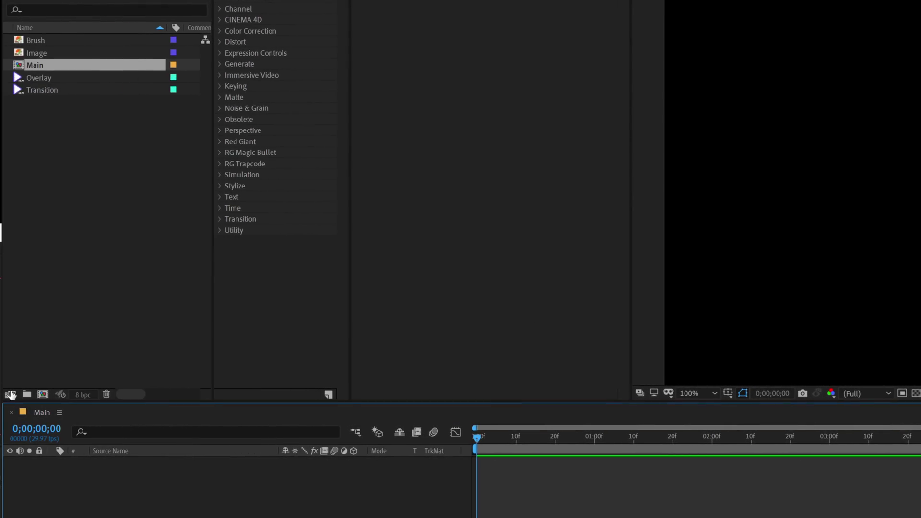
Step: Create a second composition named Media with the same 1920 x 1080 settings
{"action": "left_click", "coordinate": [43, 394]}
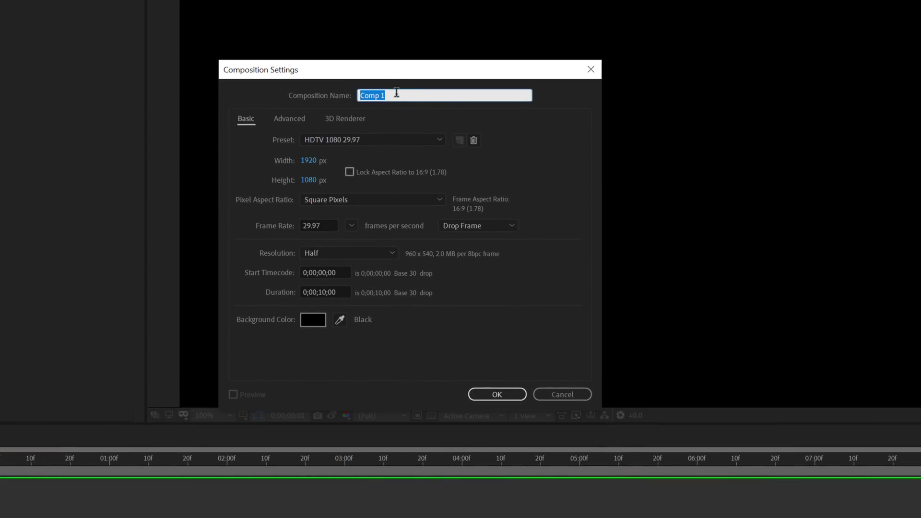
{"action": "type", "text": "Media"}
{"action": "left_click", "coordinate": [497, 394]}
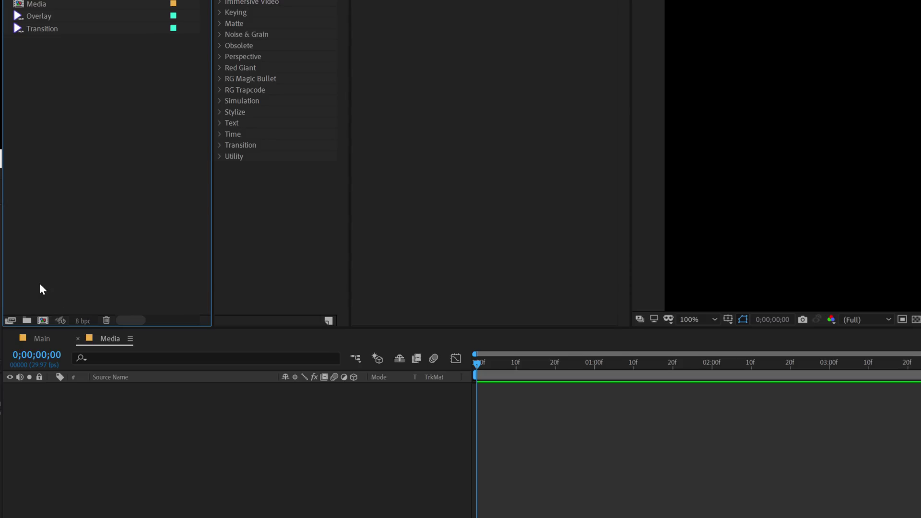
Step: Create a third composition named Transition with the same 1920 x 1080 settings
{"action": "left_click", "coordinate": [43, 320]}
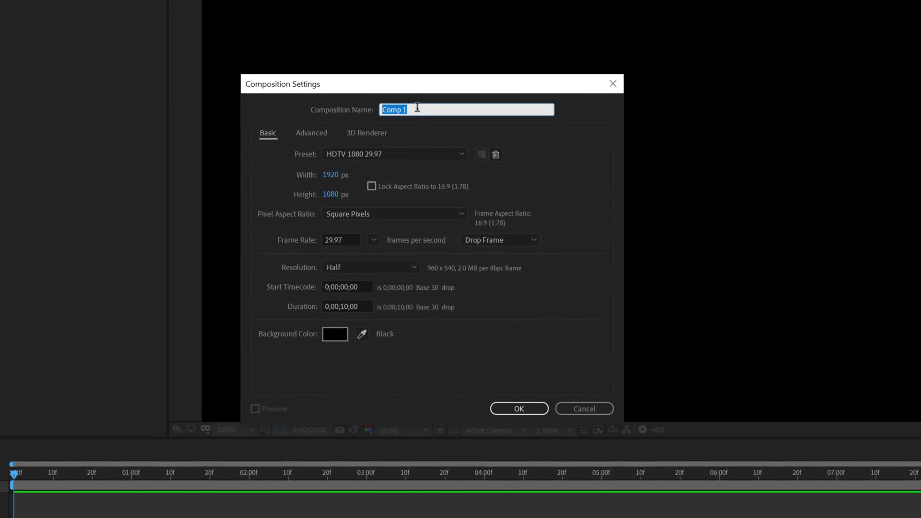
{"action": "type", "text": "Transition"}
{"action": "left_click", "coordinate": [525, 410]}
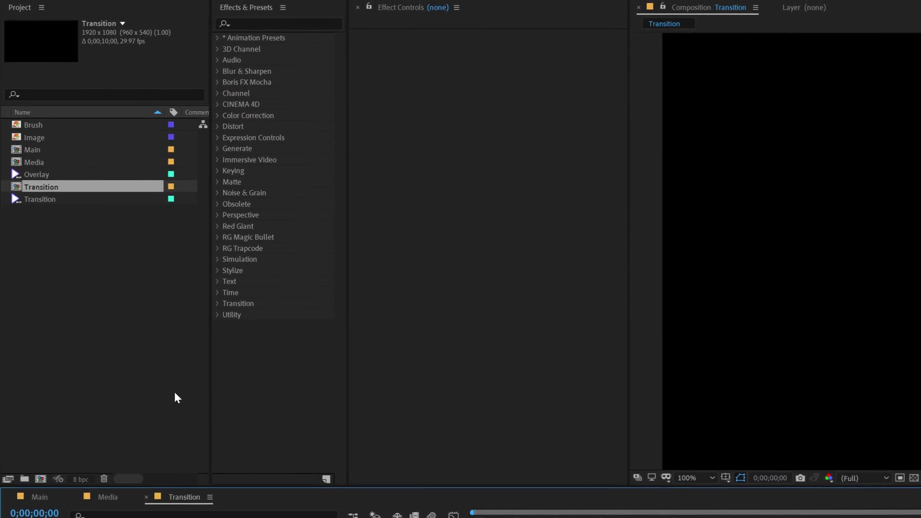
Step: Add the Transition footage to the Transition composition and scrub through its brush-stroke animation to about 0;00;01;06
{"action": "left_click", "coordinate": [58, 200]}
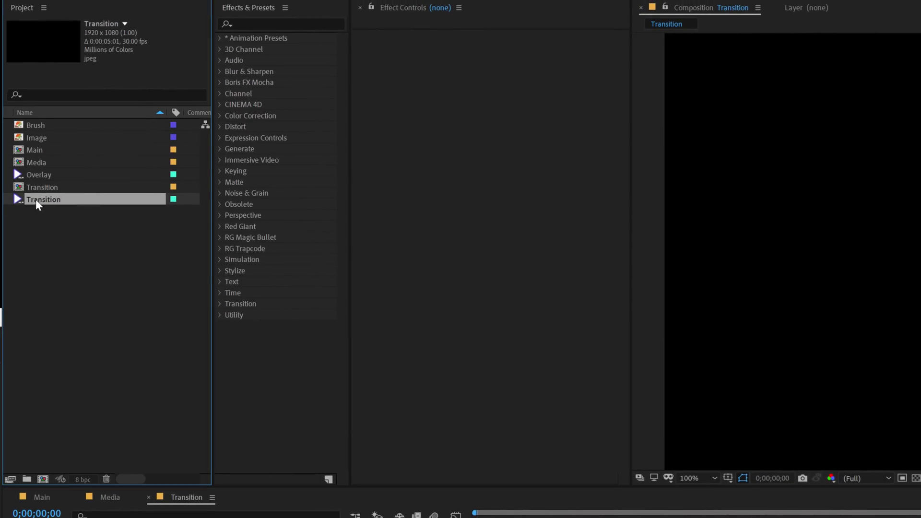
{"action": "left_click_drag", "start_coordinate": [35, 199], "coordinate": [144, 360]}
{"action": "mouse_move", "coordinate": [311, 318]}
{"action": "left_mouse_down"}
{"action": "mouse_move", "coordinate": [377, 319]}
{"action": "mouse_move", "coordinate": [302, 320]}
{"action": "left_mouse_up"}
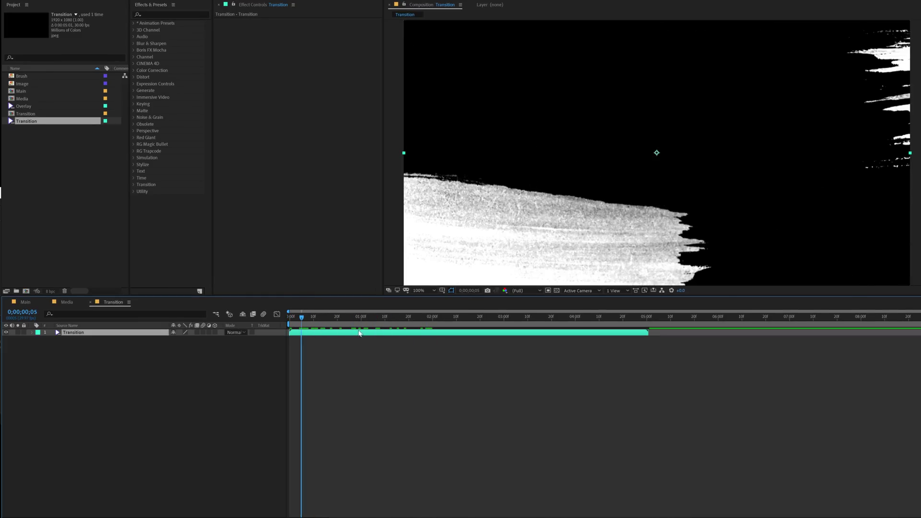
{"action": "left_click_drag", "start_coordinate": [359, 333], "coordinate": [376, 335]}
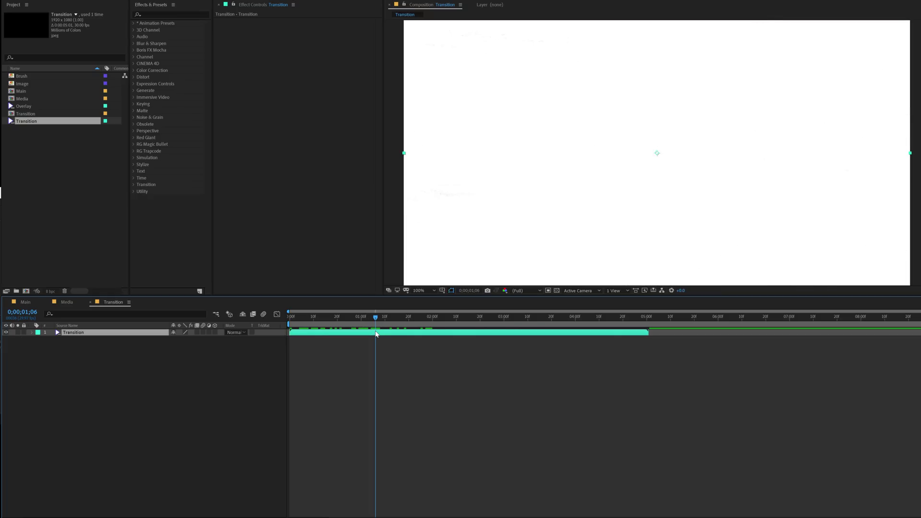
{"action": "left_click", "coordinate": [222, 377]}
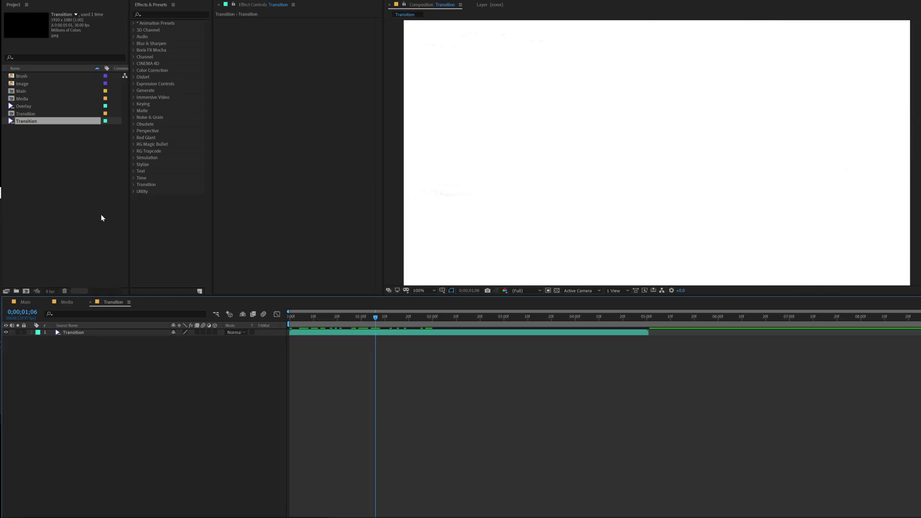
Step: Check the imported Brush, Image and Overlay files, and add Image as a layer in the Media composition
{"action": "left_click", "coordinate": [25, 76]}
{"action": "left_click", "coordinate": [22, 84]}
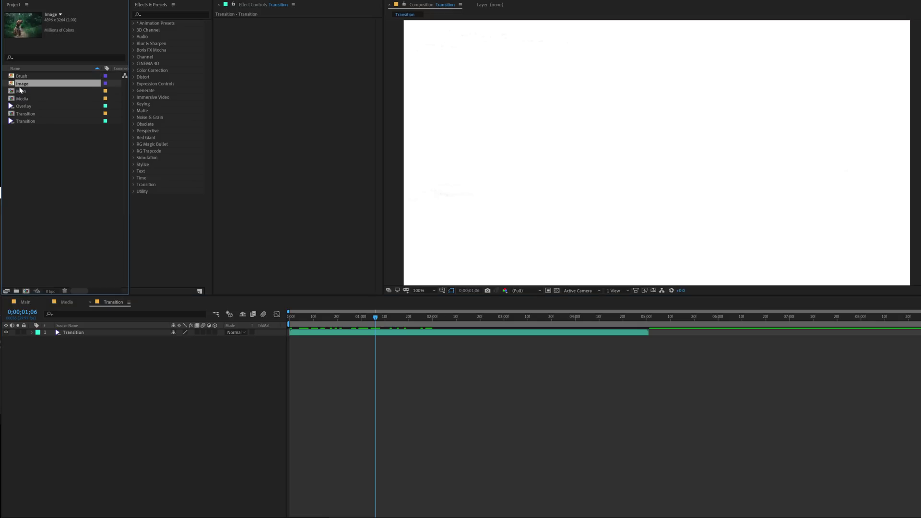
{"action": "left_click", "coordinate": [24, 107]}
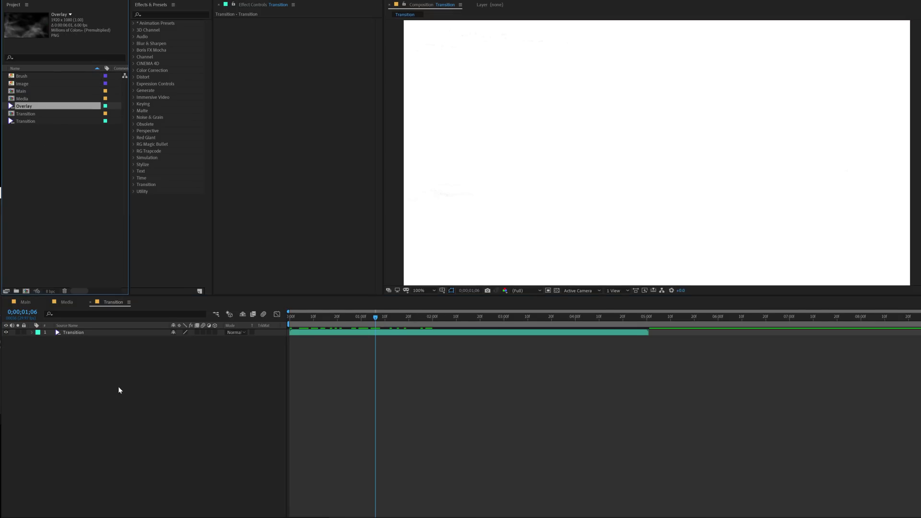
{"action": "left_click", "coordinate": [79, 358]}
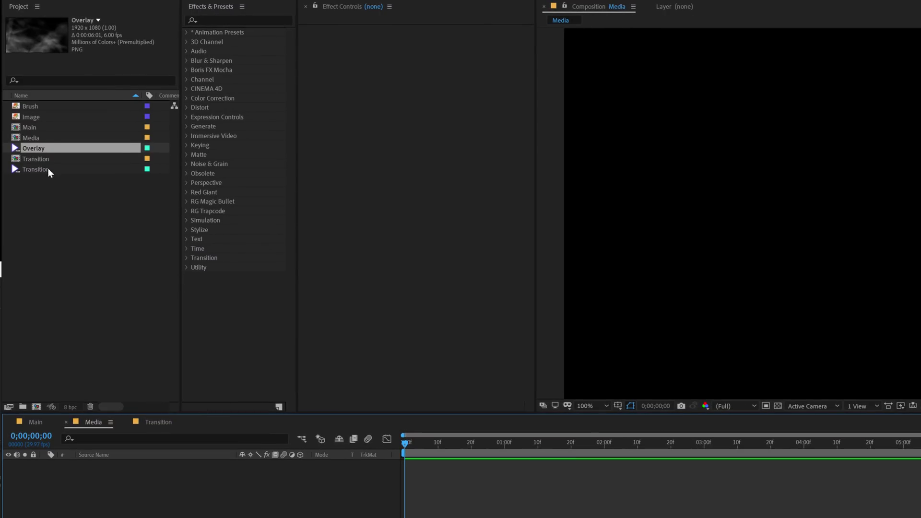
{"action": "left_click_drag", "start_coordinate": [33, 114], "coordinate": [105, 505]}
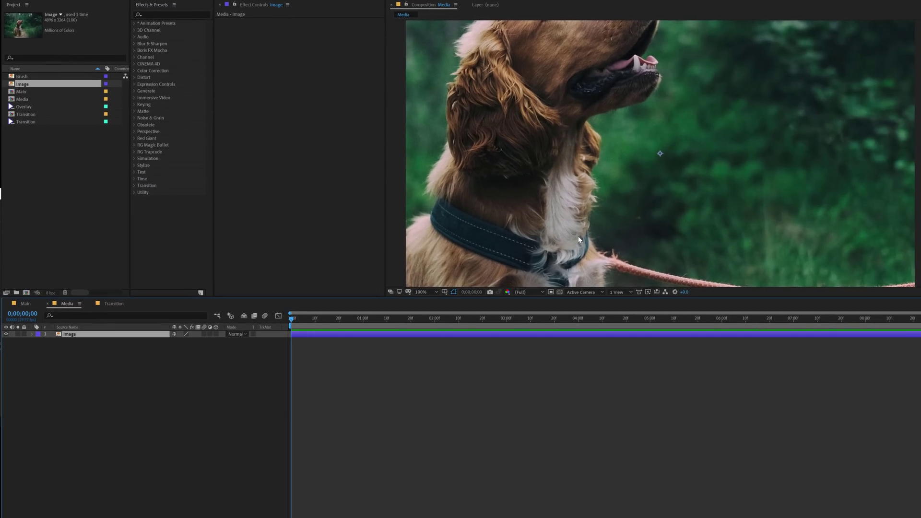
Step: Scale the Image layer down to 40% and nudge it slightly upward so the dog photo fills the Media frame
{"action": "key", "text": "comma"}
{"action": "key", "text": "comma"}
{"action": "key", "text": "s"}
{"action": "left_click_drag", "start_coordinate": [195, 343], "coordinate": [175, 346]}
{"action": "left_click_drag", "start_coordinate": [604, 202], "coordinate": [602, 197]}
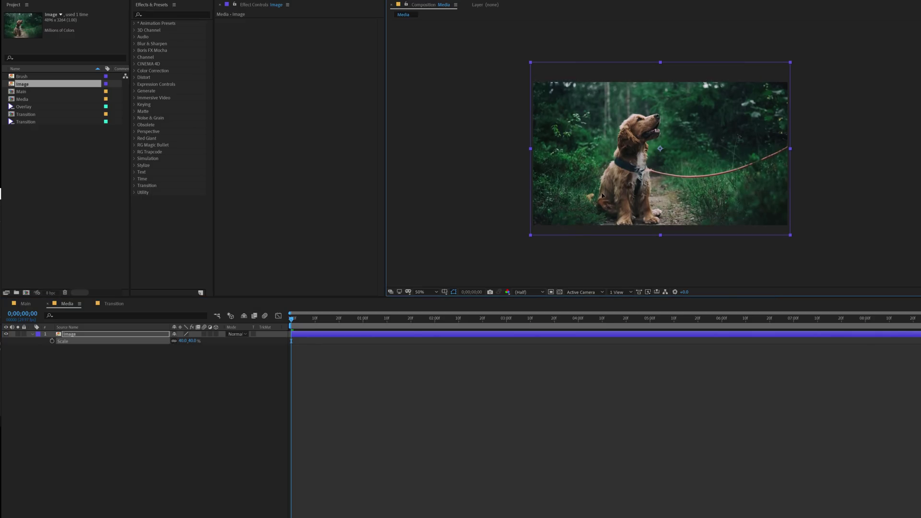
{"action": "left_click", "coordinate": [302, 366]}
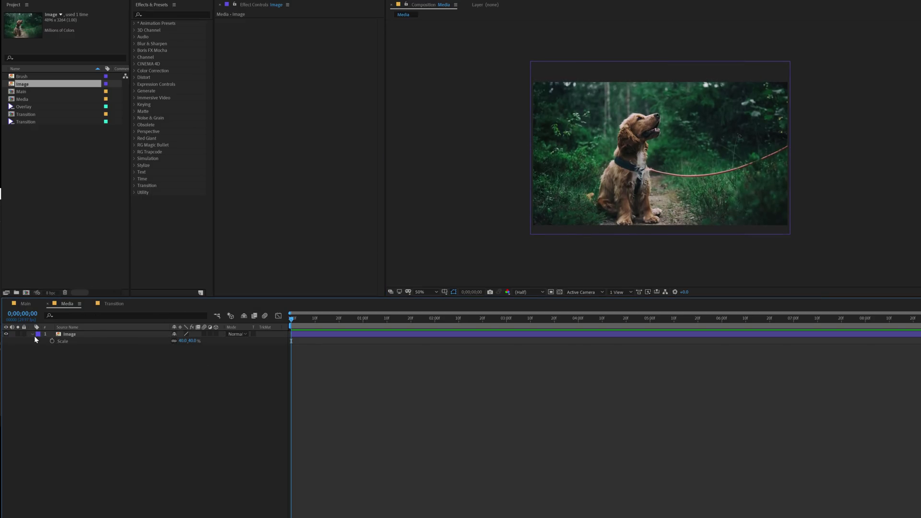
Step: Switch to the Main composition, enlarge the preview area, and add the Brush image as a layer
{"action": "left_click", "coordinate": [25, 303]}
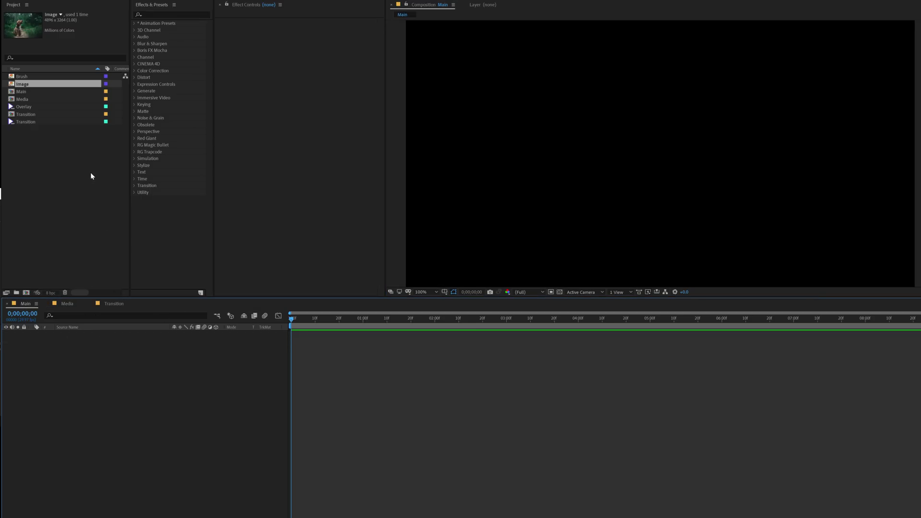
{"action": "left_click_drag", "start_coordinate": [366, 298], "coordinate": [368, 329]}
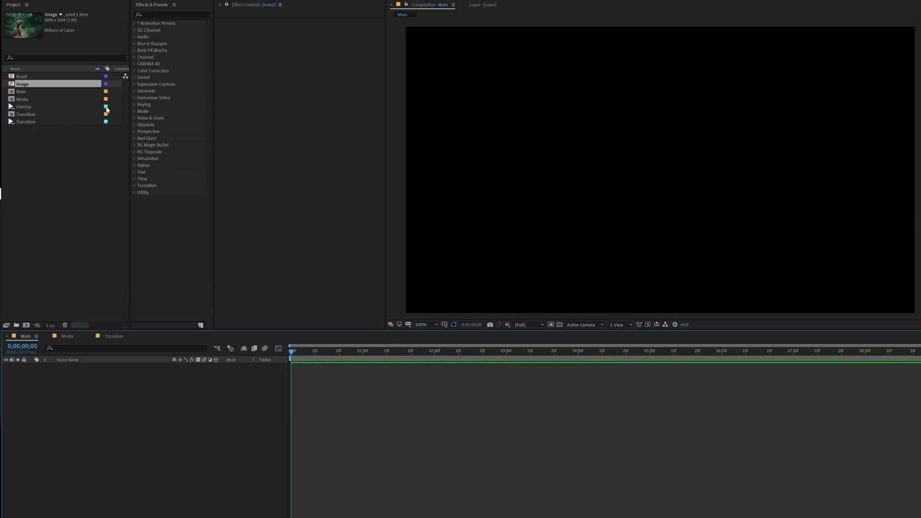
{"action": "mouse_move", "coordinate": [23, 78]}
{"action": "left_mouse_down"}
{"action": "mouse_move", "coordinate": [41, 82]}
{"action": "mouse_move", "coordinate": [32, 81]}
{"action": "mouse_move", "coordinate": [110, 384]}
{"action": "mouse_move", "coordinate": [211, 390]}
{"action": "left_mouse_up"}
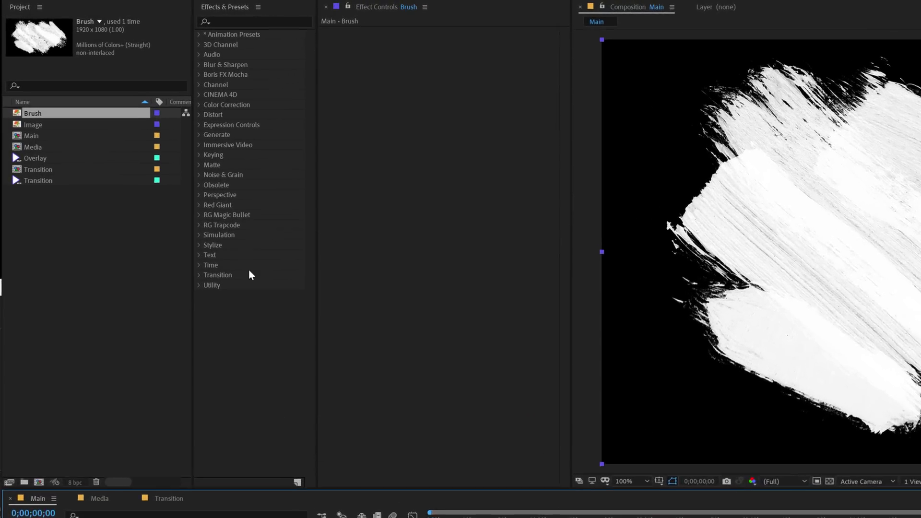
Step: Find the Tint effect and apply it to the Brush layer
{"action": "left_click", "coordinate": [155, 13]}
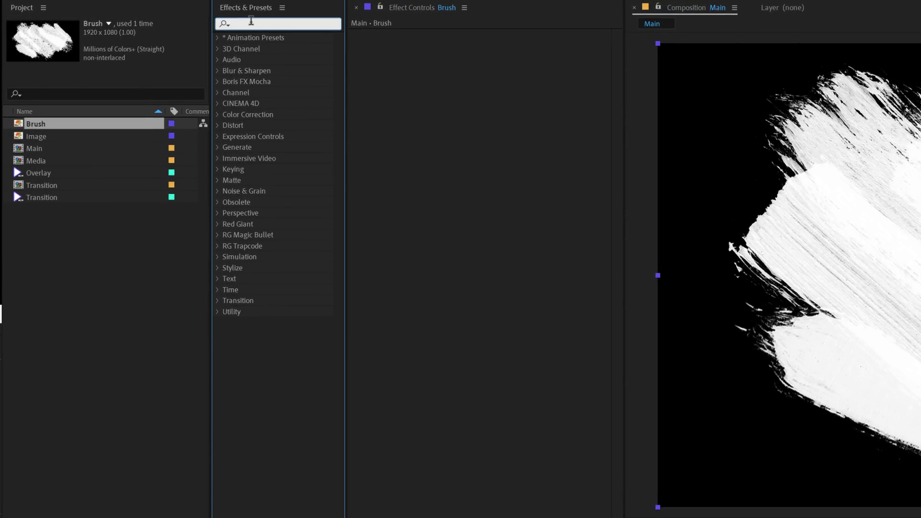
{"action": "type", "text": "tint"}
{"action": "mouse_move", "coordinate": [273, 92]}
{"action": "left_mouse_down"}
{"action": "mouse_move", "coordinate": [266, 213]}
{"action": "mouse_move", "coordinate": [111, 369]}
{"action": "mouse_move", "coordinate": [105, 362]}
{"action": "left_mouse_up"}
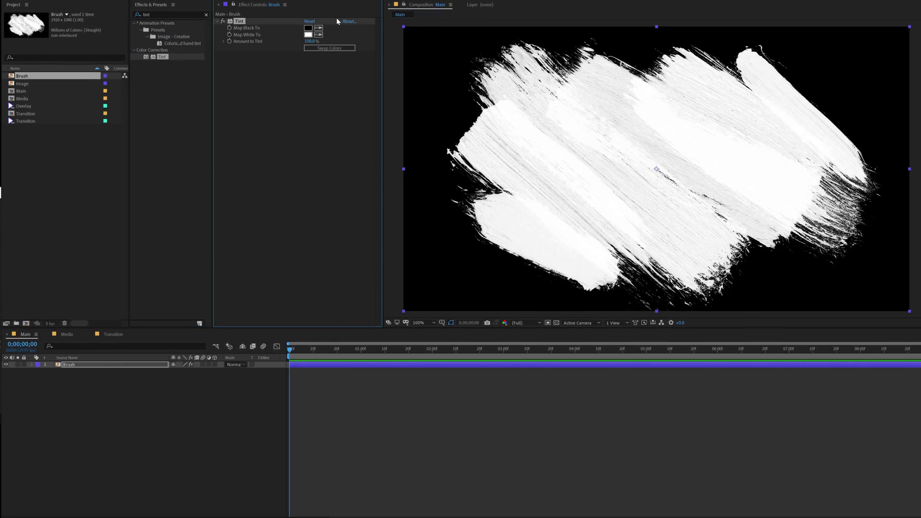
Step: Set the Tint effect's Map White To color to light blue and use the same color for Map Black To
{"action": "left_click", "coordinate": [308, 34]}
{"action": "left_click", "coordinate": [379, 330]}
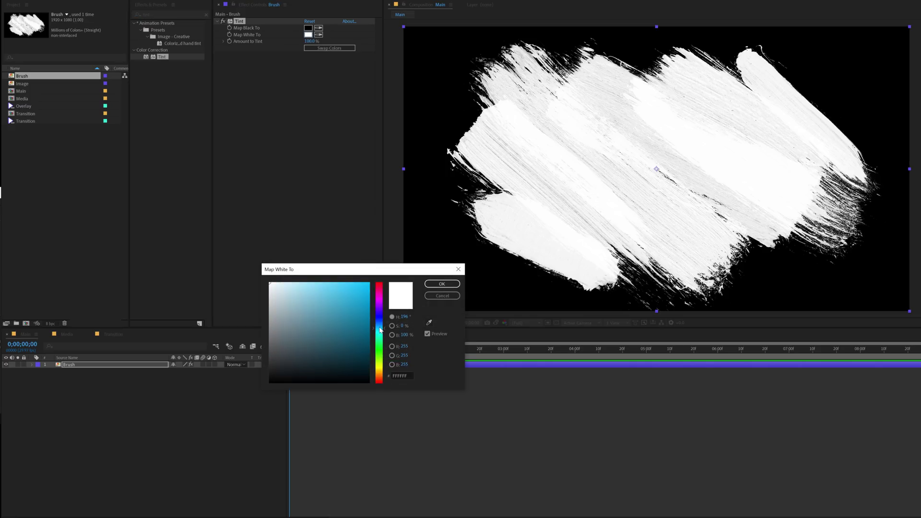
{"action": "left_click", "coordinate": [369, 283]}
{"action": "left_click", "coordinate": [442, 284]}
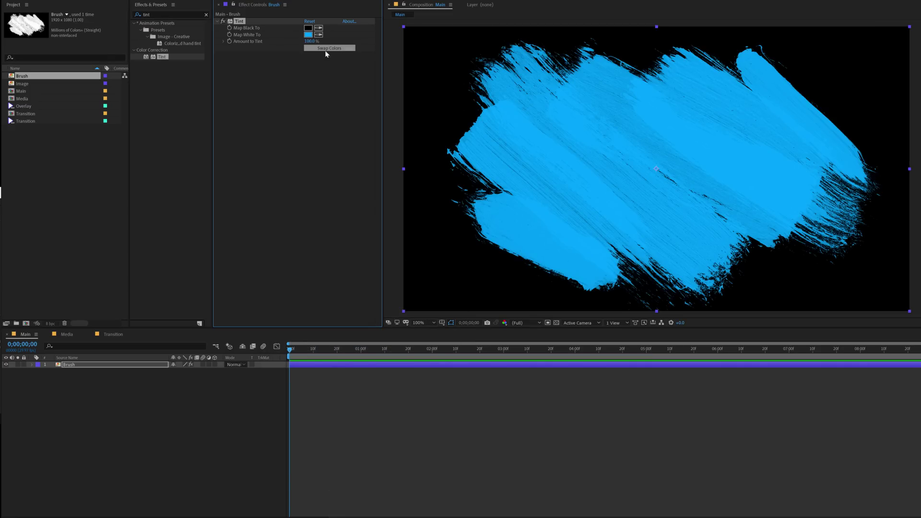
{"action": "left_click", "coordinate": [308, 35]}
{"action": "left_click", "coordinate": [356, 279]}
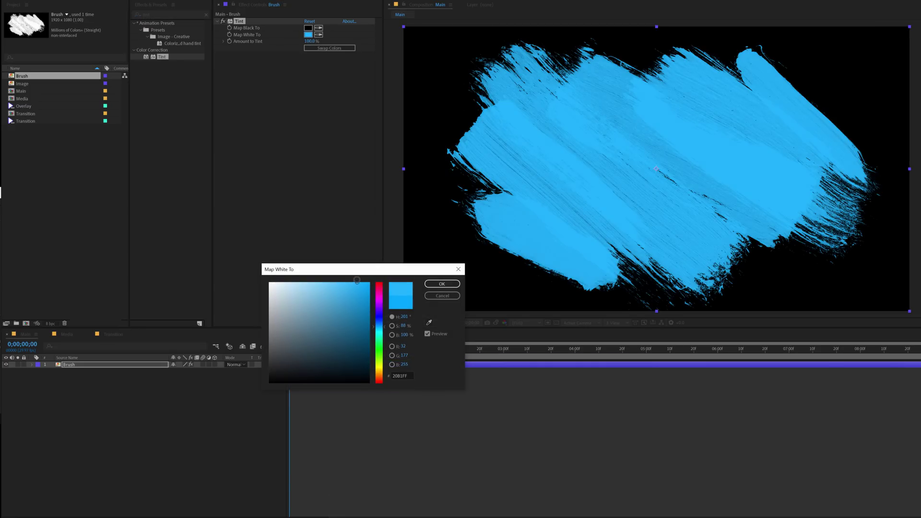
{"action": "left_click", "coordinate": [440, 284]}
{"action": "mouse_move", "coordinate": [308, 35]}
{"action": "left_mouse_down"}
{"action": "mouse_move", "coordinate": [317, 30]}
{"action": "mouse_move", "coordinate": [308, 28]}
{"action": "left_mouse_up"}
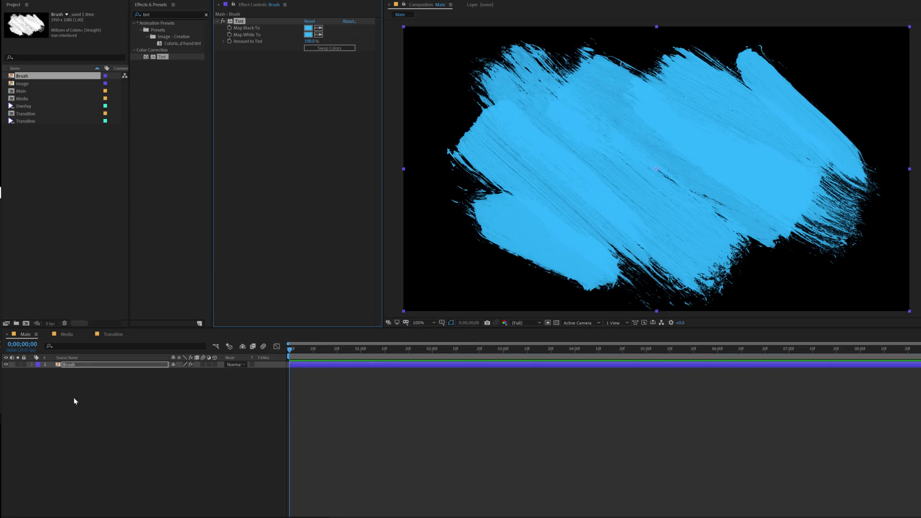
Step: Apply the Simple Choker effect to the Brush layer and set its Choke Matte to 2
{"action": "left_click", "coordinate": [77, 365]}
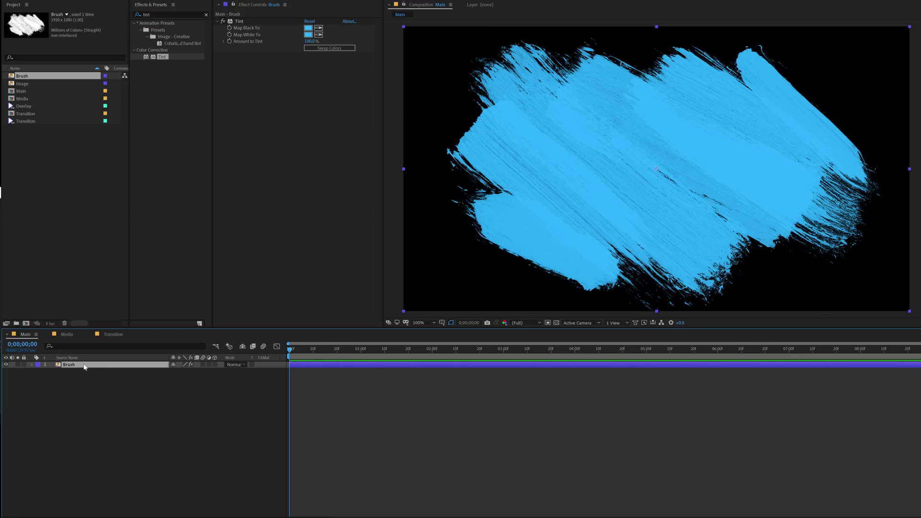
{"action": "left_click", "coordinate": [166, 14]}
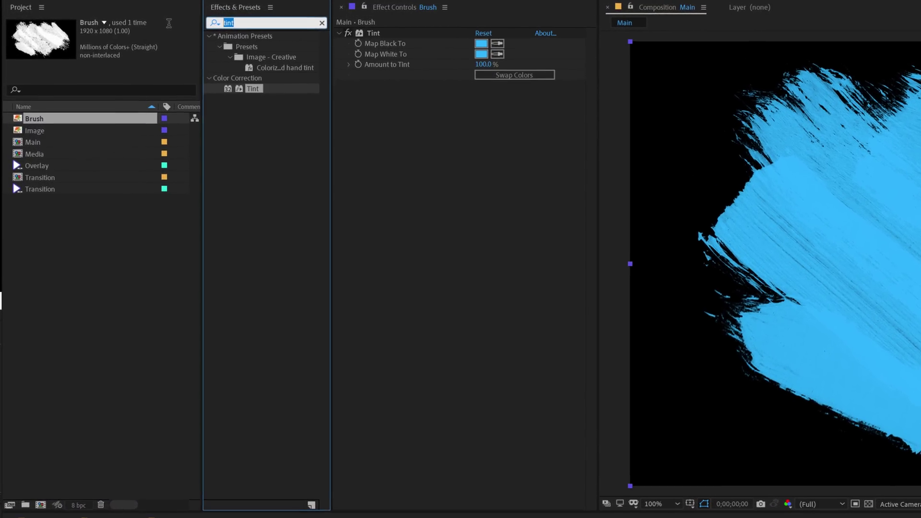
{"action": "type", "text": "simple"}
{"action": "left_click", "coordinate": [256, 68]}
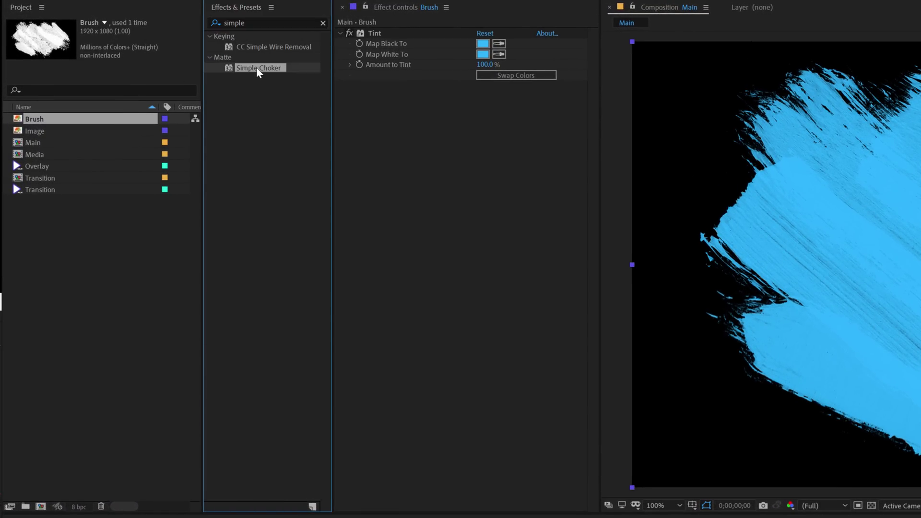
{"action": "double_click", "coordinate": [256, 68]}
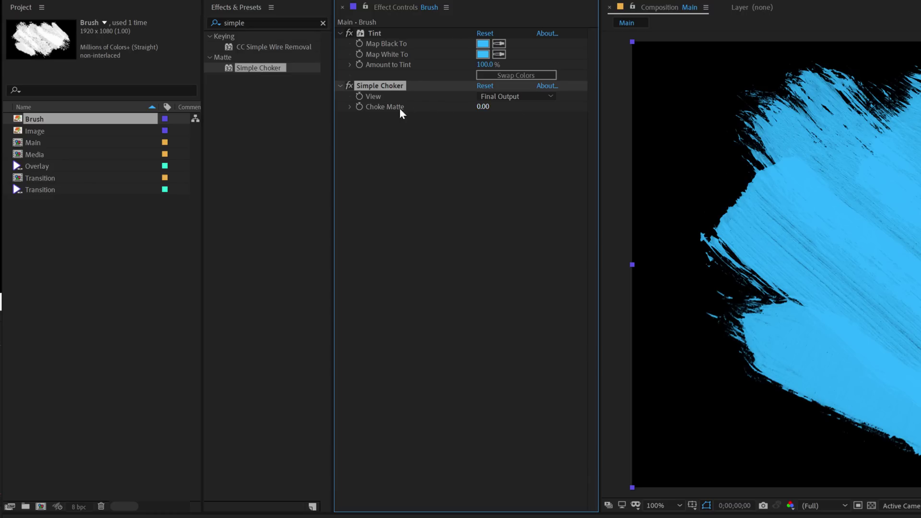
{"action": "left_click", "coordinate": [484, 107]}
{"action": "type", "text": "2"}
{"action": "key", "text": "Return"}
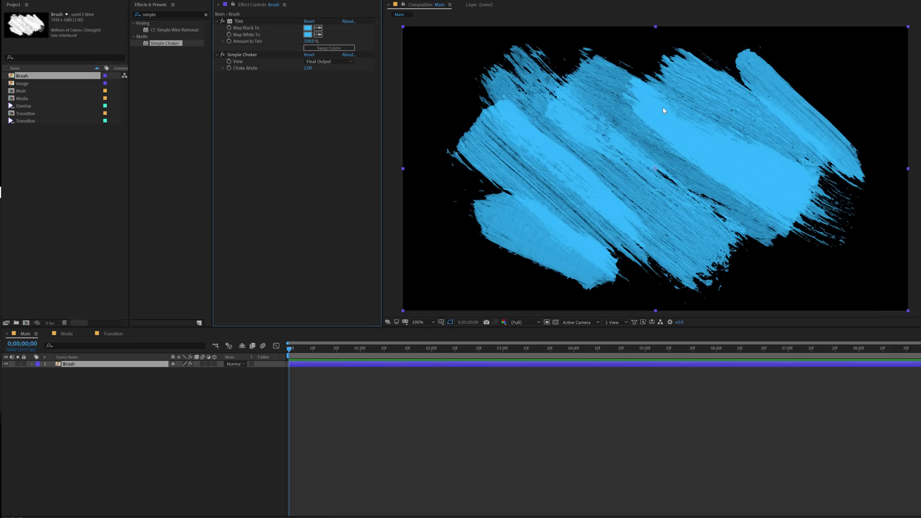
Step: Add the Transition composition to the Main timeline above the Brush layer
{"action": "left_click", "coordinate": [192, 410]}
{"action": "left_click", "coordinate": [82, 365]}
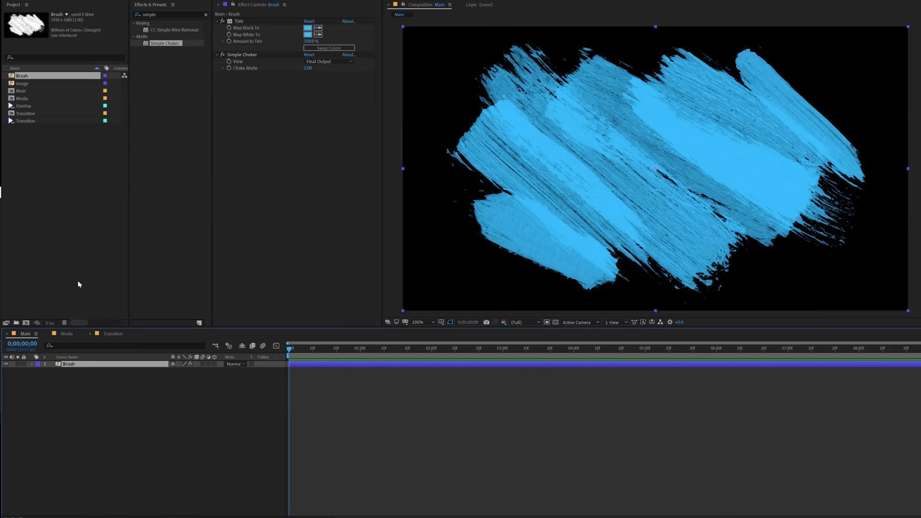
{"action": "left_click", "coordinate": [69, 265]}
{"action": "left_click", "coordinate": [27, 114]}
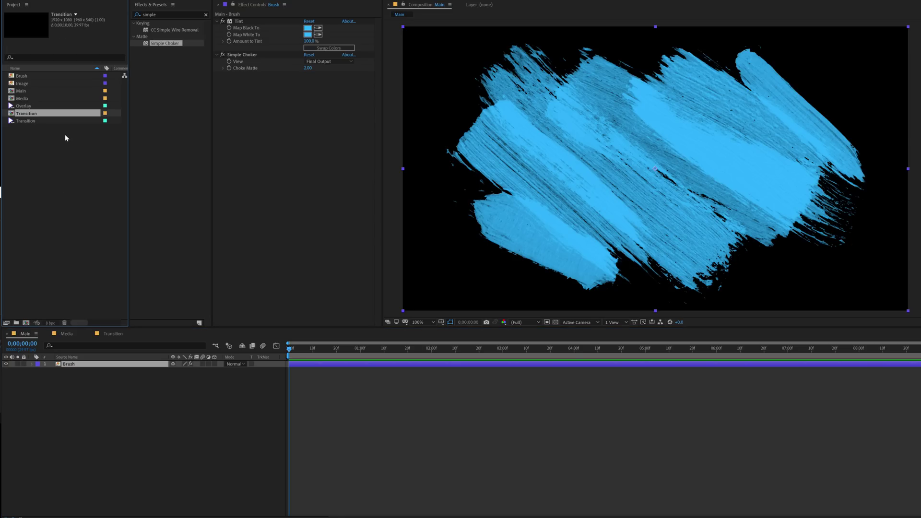
{"action": "left_click_drag", "start_coordinate": [38, 116], "coordinate": [81, 374]}
Step: Set the Brush layer's track matte to Luma Matte "Transition" and check the reveal against a transparent background
{"action": "left_click", "coordinate": [73, 371]}
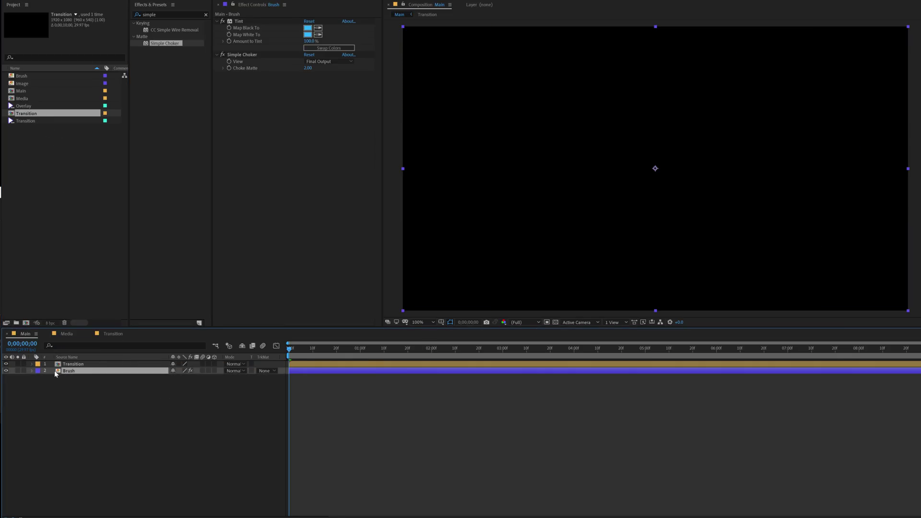
{"action": "left_click", "coordinate": [273, 370]}
{"action": "left_click", "coordinate": [274, 406]}
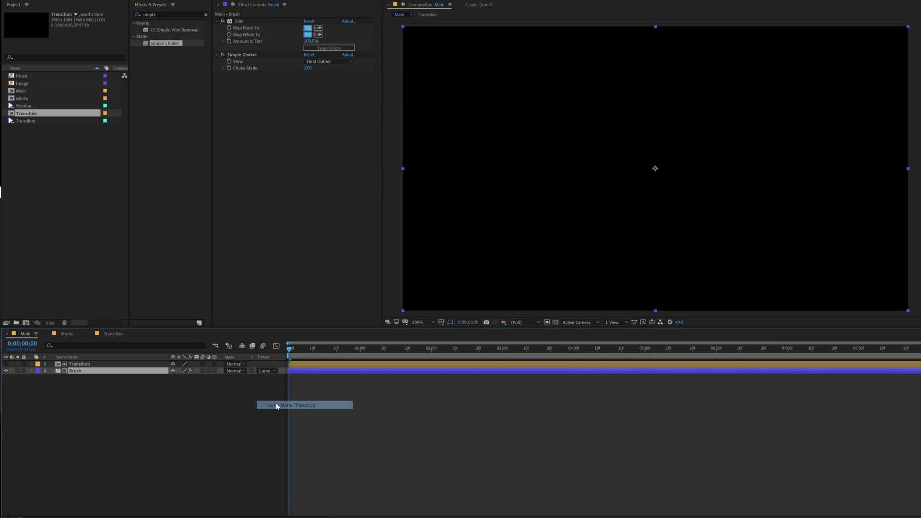
{"action": "mouse_move", "coordinate": [297, 352]}
{"action": "left_mouse_down"}
{"action": "mouse_move", "coordinate": [407, 354]}
{"action": "mouse_move", "coordinate": [305, 353]}
{"action": "mouse_move", "coordinate": [388, 354]}
{"action": "left_mouse_up"}
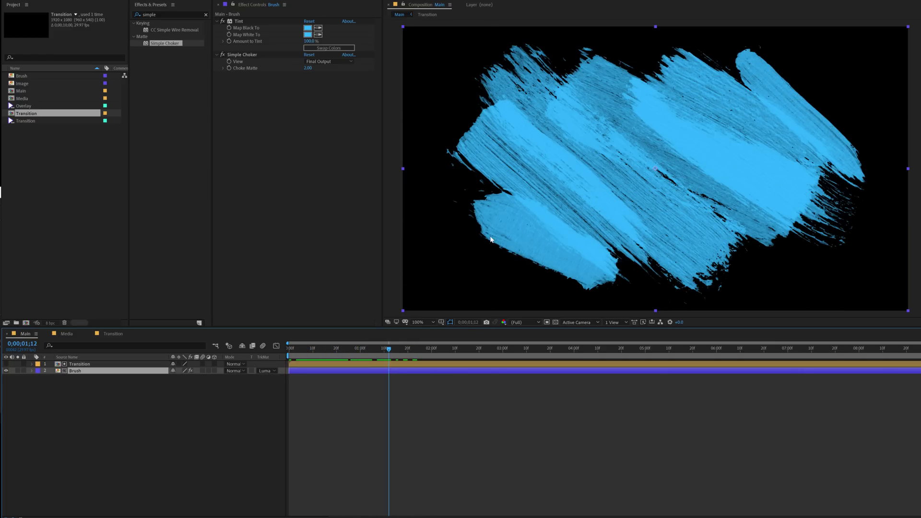
{"action": "left_click", "coordinate": [555, 322]}
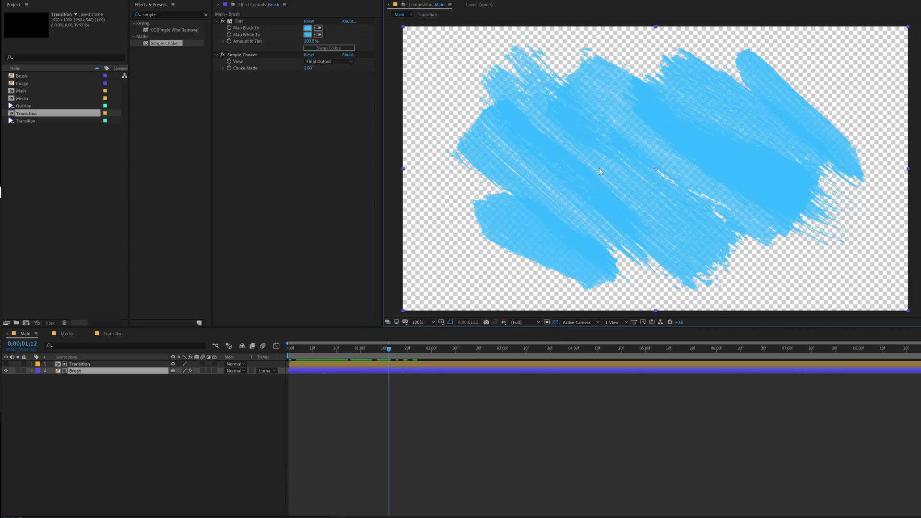
{"action": "left_click", "coordinate": [555, 322]}
{"action": "mouse_move", "coordinate": [358, 352]}
{"action": "left_mouse_down"}
{"action": "mouse_move", "coordinate": [300, 346]}
{"action": "mouse_move", "coordinate": [425, 356]}
{"action": "left_mouse_up"}
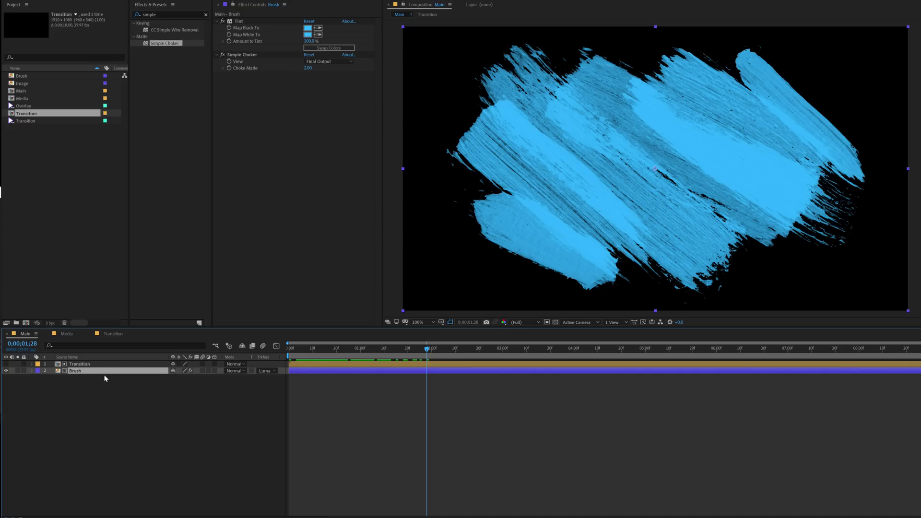
Step: Rotate the blue Brush layer to 11°
{"action": "key", "text": "r"}
{"action": "left_click_drag", "start_coordinate": [178, 378], "coordinate": [183, 378]}
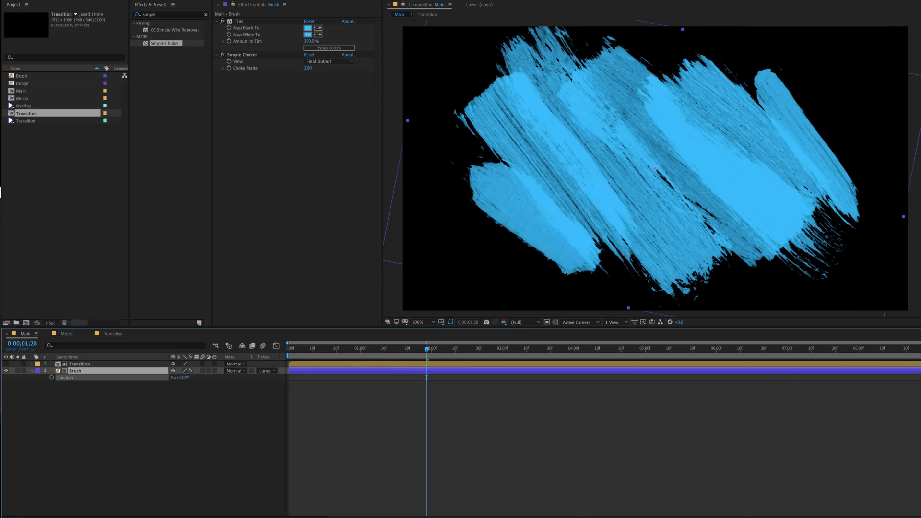
{"action": "left_click", "coordinate": [51, 431]}
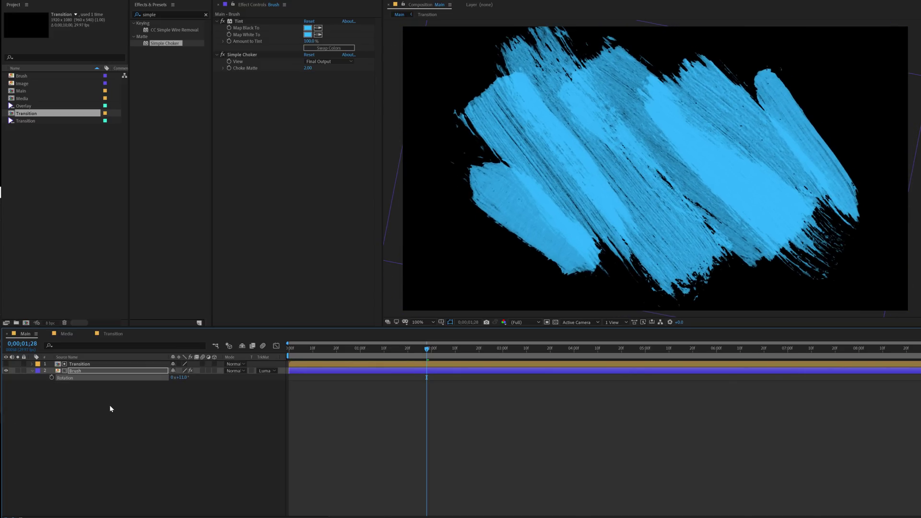
{"action": "left_click", "coordinate": [31, 371]}
Step: Duplicate the Transition and Brush layers together, and set the upper Brush's Tint colors to pink FF3E8D
{"action": "left_click_drag", "start_coordinate": [74, 396], "coordinate": [95, 365]}
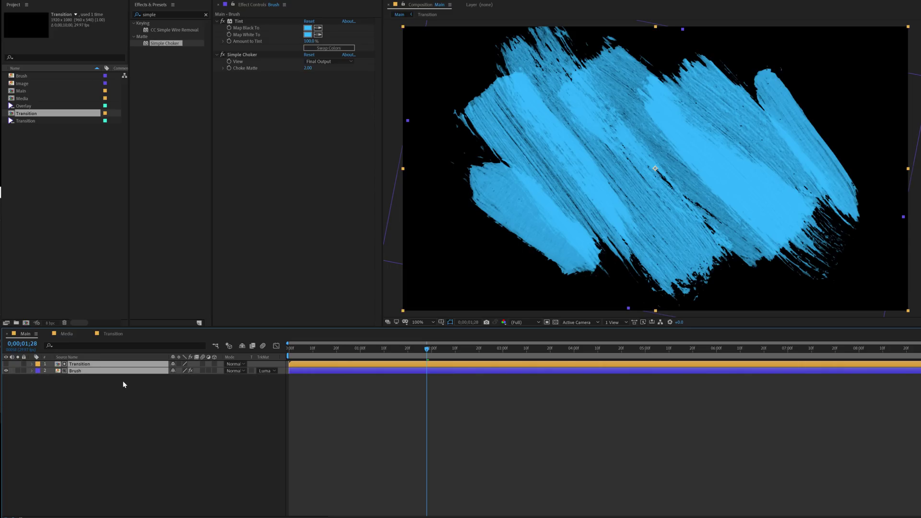
{"action": "key", "text": "ctrl+d"}
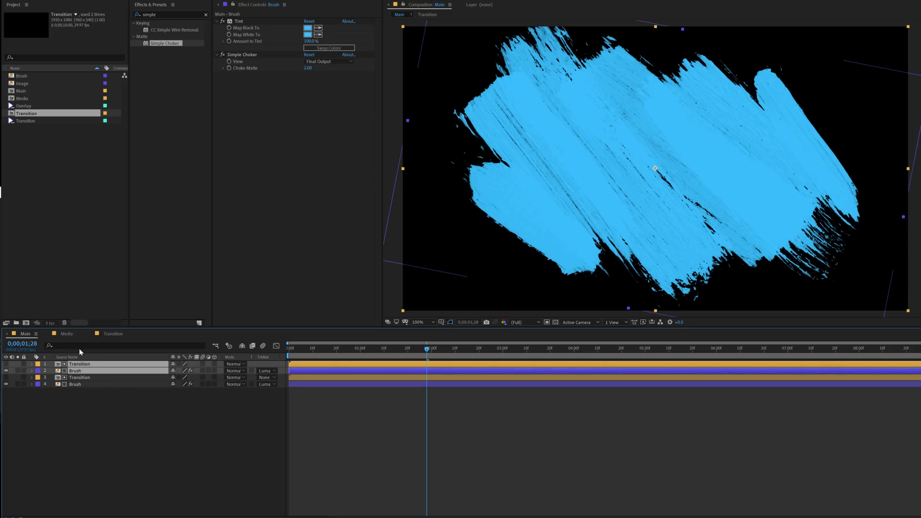
{"action": "left_click", "coordinate": [77, 370]}
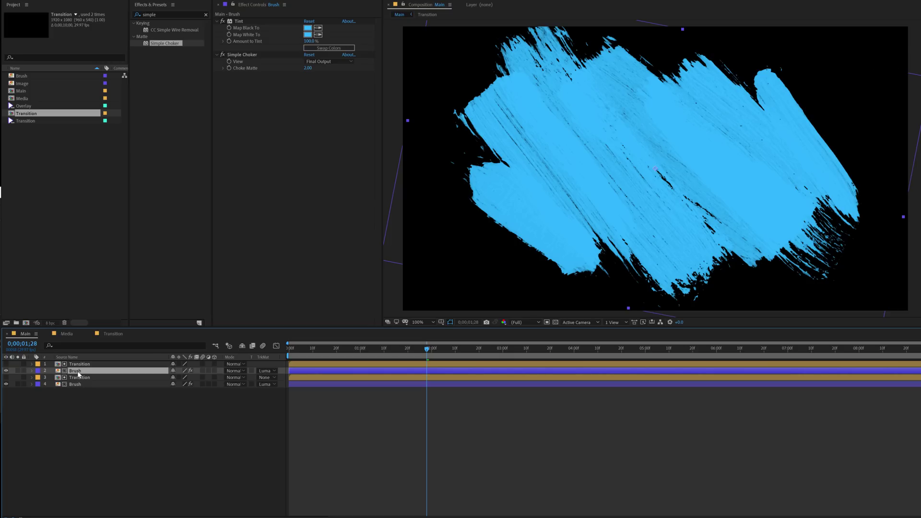
{"action": "left_click", "coordinate": [308, 28]}
{"action": "left_click", "coordinate": [379, 291]}
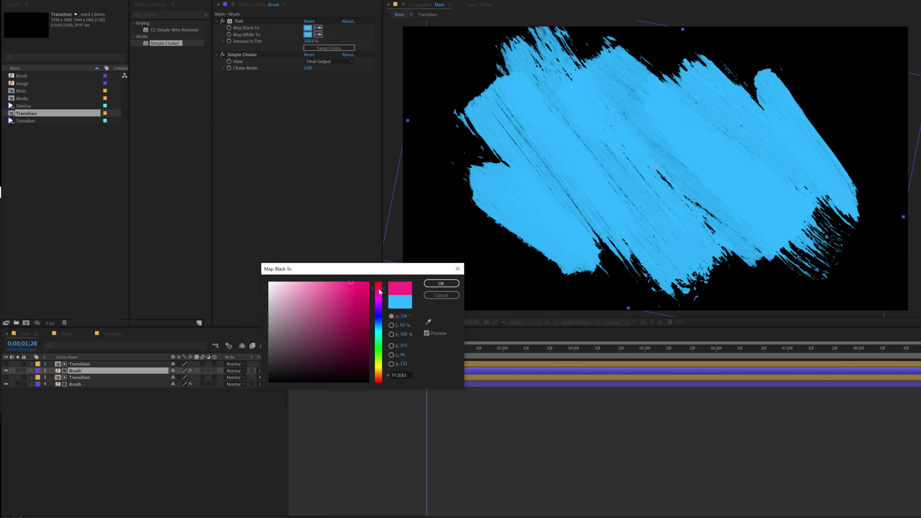
{"action": "left_click_drag", "start_coordinate": [350, 281], "coordinate": [345, 282]}
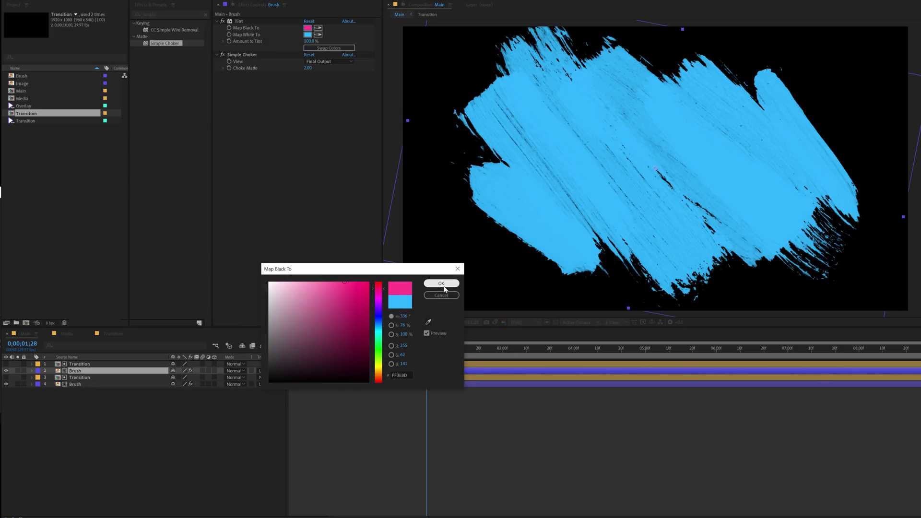
{"action": "left_click", "coordinate": [442, 283]}
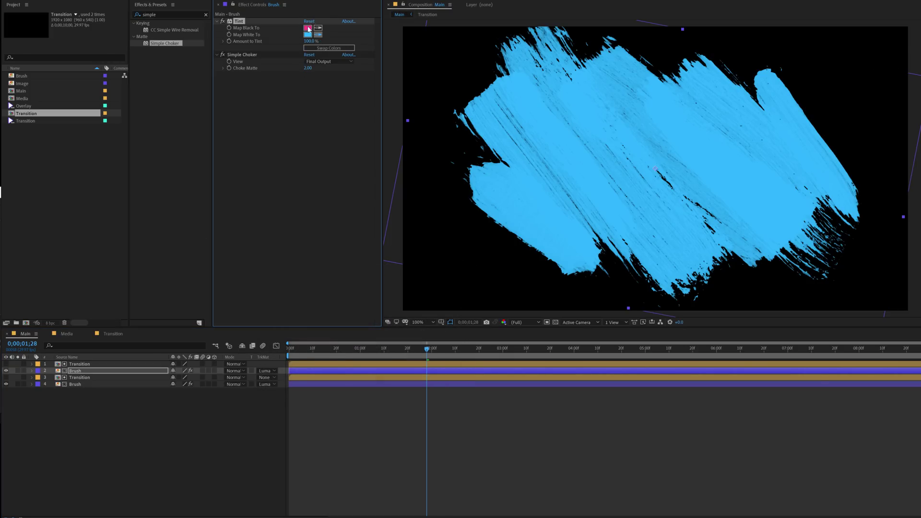
Step: Rotate the pink Brush layer to 169°
{"action": "left_click", "coordinate": [71, 373]}
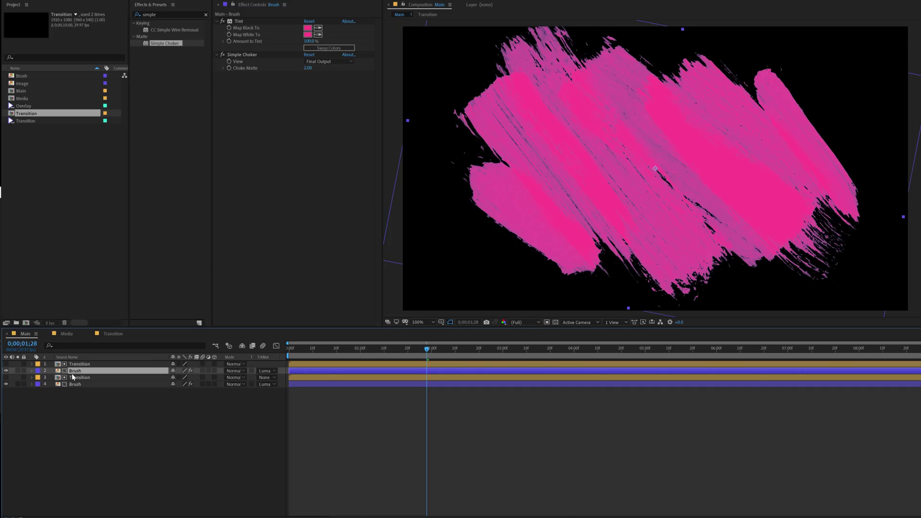
{"action": "key", "text": "r"}
{"action": "left_click_drag", "start_coordinate": [182, 377], "coordinate": [426, 378]}
{"action": "key", "text": "Return"}
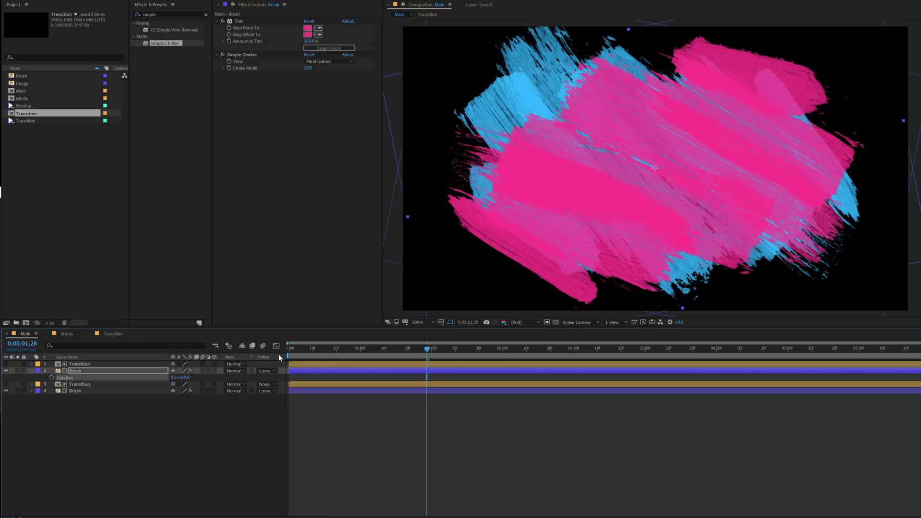
{"action": "left_click", "coordinate": [147, 423]}
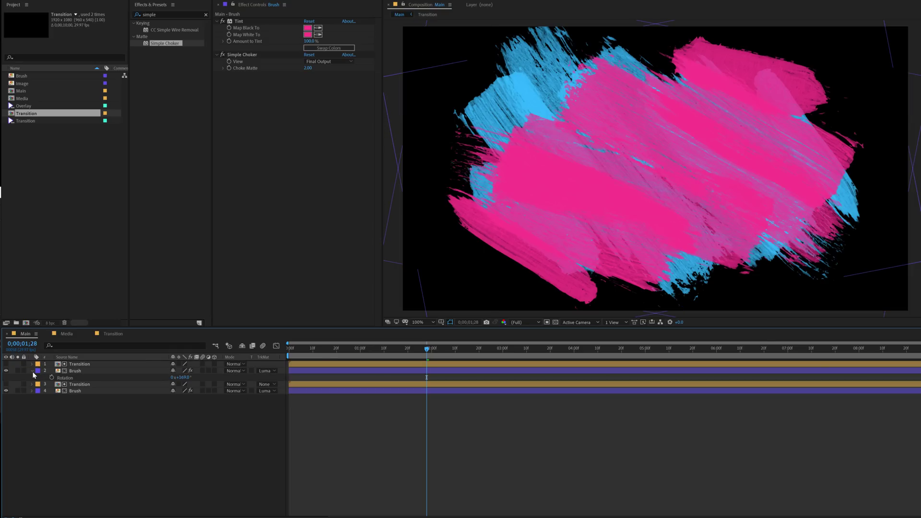
{"action": "left_click", "coordinate": [32, 371]}
Step: Rotate the topmost Transition layer, the matte of the pink Brush, to 180°
{"action": "left_click", "coordinate": [75, 365]}
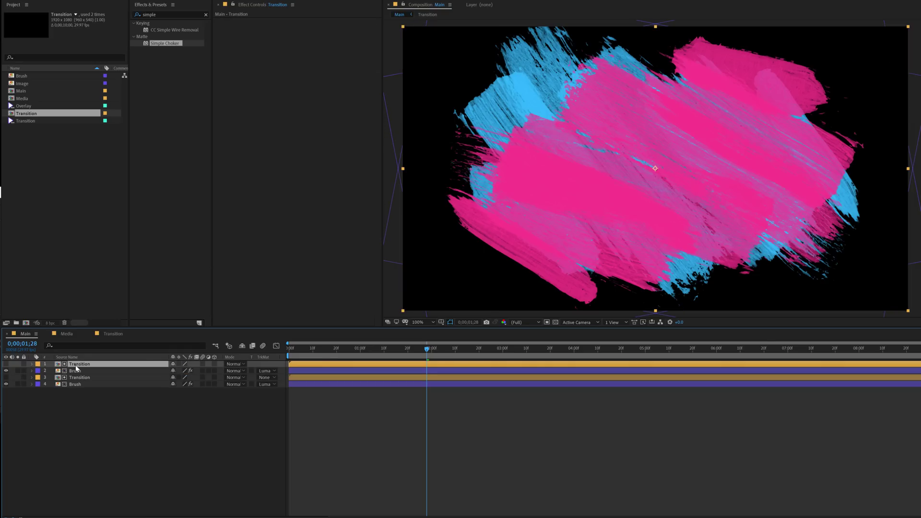
{"action": "key", "text": "r"}
{"action": "left_click", "coordinate": [184, 370]}
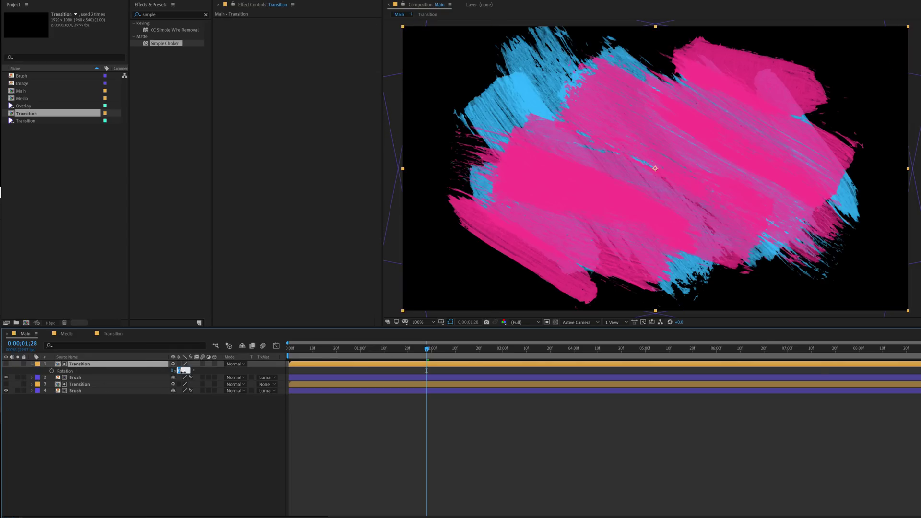
{"action": "type", "text": "180"}
{"action": "left_click", "coordinate": [183, 433]}
Step: Shift the upper Transition and pink Brush layers together so they start at frame 10, and play back the staggered reveal
{"action": "mouse_move", "coordinate": [300, 344]}
{"action": "left_mouse_down"}
{"action": "mouse_move", "coordinate": [290, 353]}
{"action": "mouse_move", "coordinate": [378, 355]}
{"action": "left_mouse_up"}
{"action": "mouse_move", "coordinate": [329, 357]}
{"action": "left_mouse_down"}
{"action": "mouse_move", "coordinate": [313, 358]}
{"action": "mouse_move", "coordinate": [316, 369]}
{"action": "left_mouse_up"}
{"action": "left_click", "coordinate": [297, 368], "text": "shift"}
{"action": "key", "text": "space"}
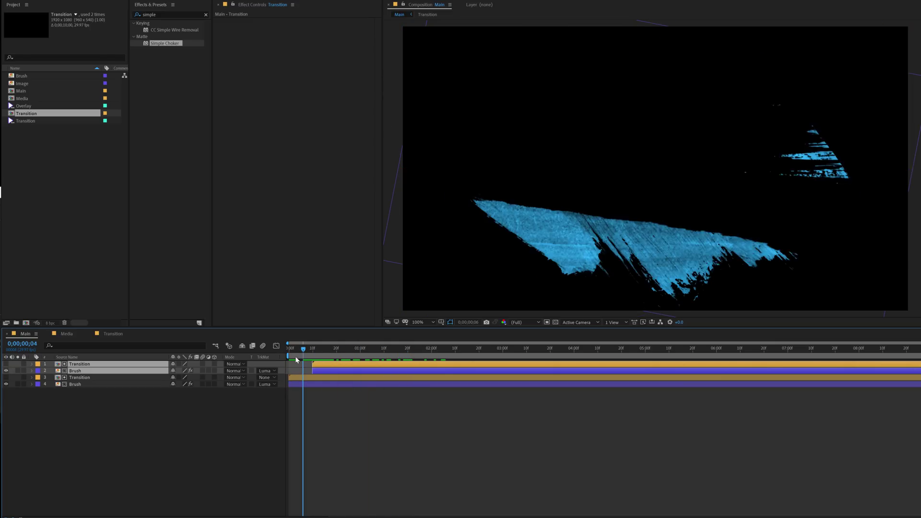
{"action": "left_click", "coordinate": [140, 421]}
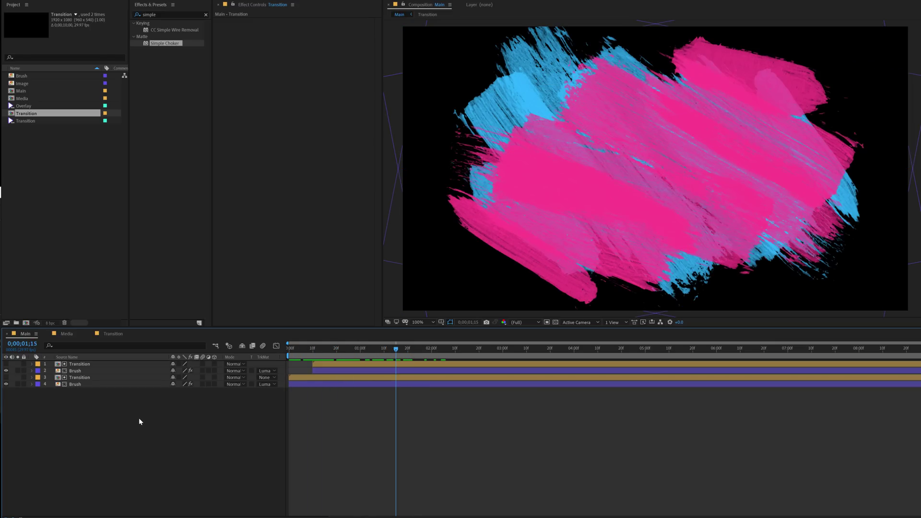
Step: Create a white 1920 x 1080 px solid named BG and place it beneath all other layers
{"action": "key", "text": "ctrl+y"}
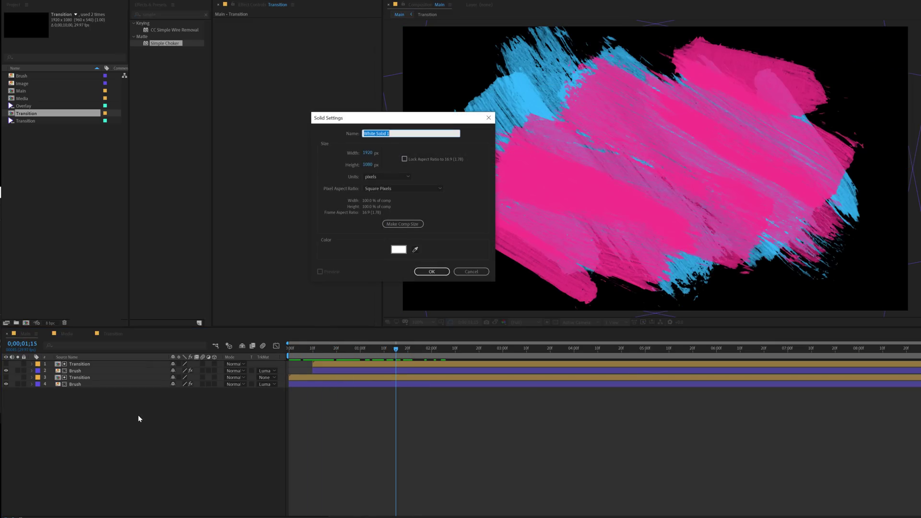
{"action": "type", "text": "BG"}
{"action": "left_click", "coordinate": [431, 272]}
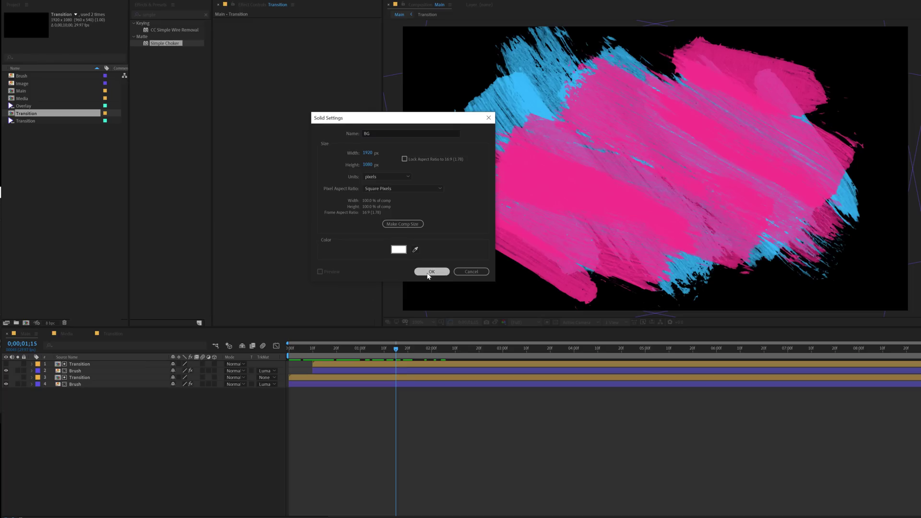
{"action": "left_click", "coordinate": [73, 435]}
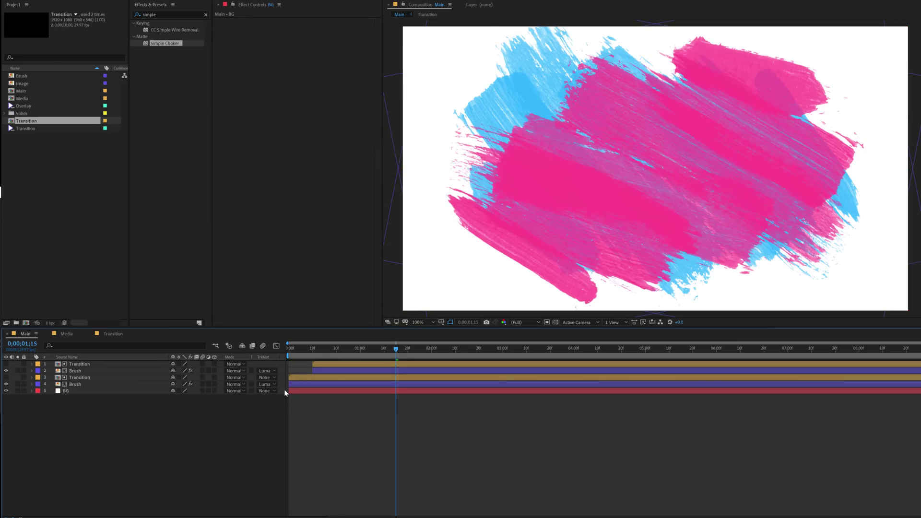
Step: Set the pink Brush layer's Simple Choker Choke Matte to 3 and preview the brush animation over the white background
{"action": "left_click", "coordinate": [77, 371]}
{"action": "left_click_drag", "start_coordinate": [306, 71], "coordinate": [313, 75]}
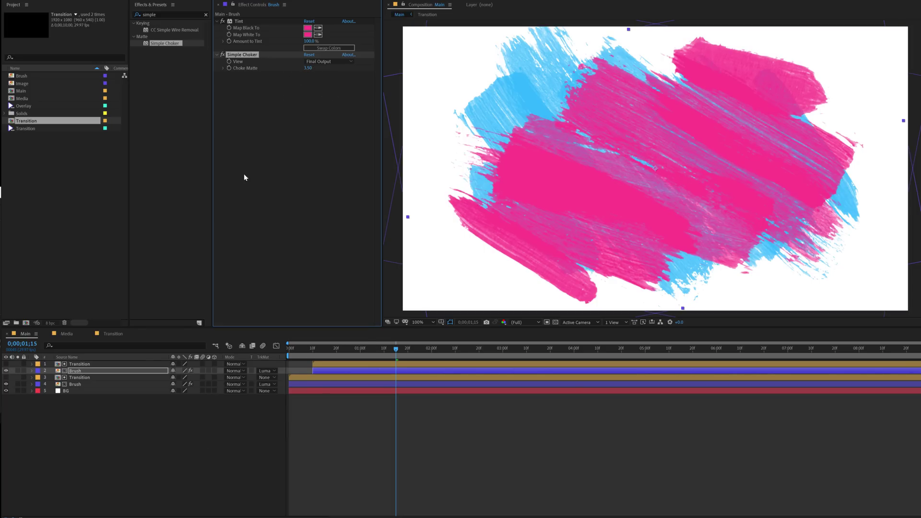
{"action": "left_click", "coordinate": [308, 68]}
{"action": "type", "text": "3"}
{"action": "key", "text": "Return"}
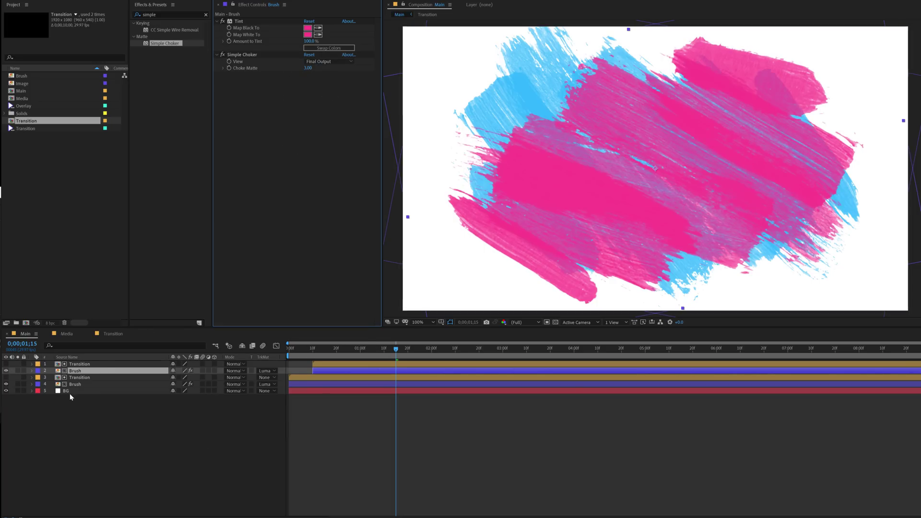
{"action": "left_click", "coordinate": [185, 412]}
{"action": "left_click", "coordinate": [303, 348]}
{"action": "key", "text": "space"}
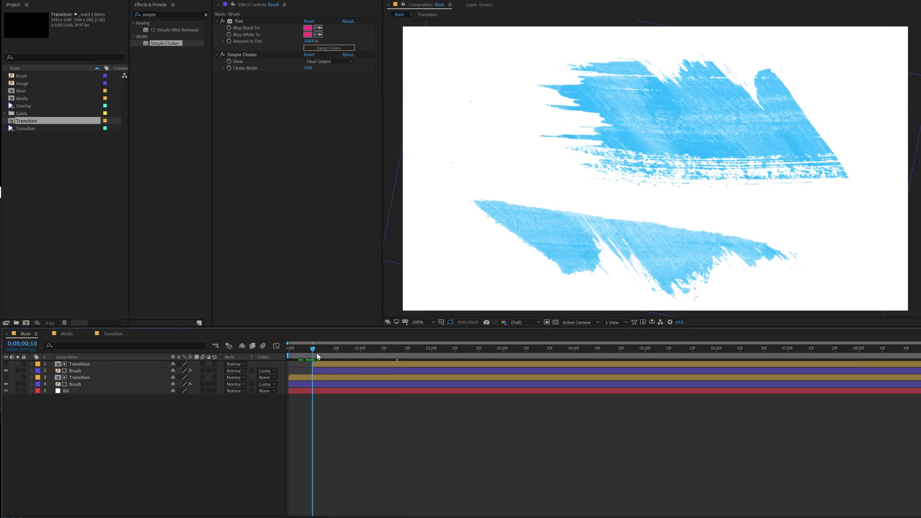
{"action": "mouse_move", "coordinate": [412, 374]}
{"action": "left_mouse_down"}
{"action": "mouse_move", "coordinate": [335, 376]}
{"action": "mouse_move", "coordinate": [379, 377]}
{"action": "left_mouse_up"}
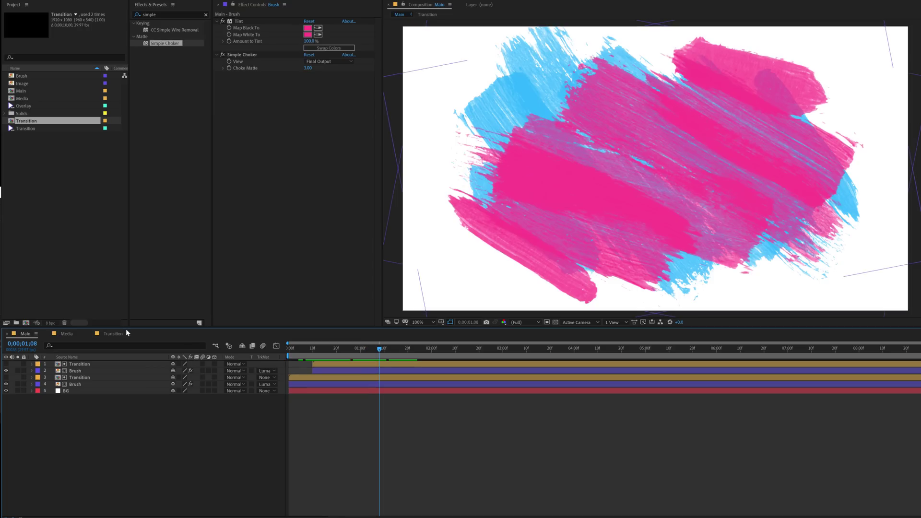
Step: Add the Media composition above all layers in Main, and place the Brush image on top of it
{"action": "left_click", "coordinate": [44, 252]}
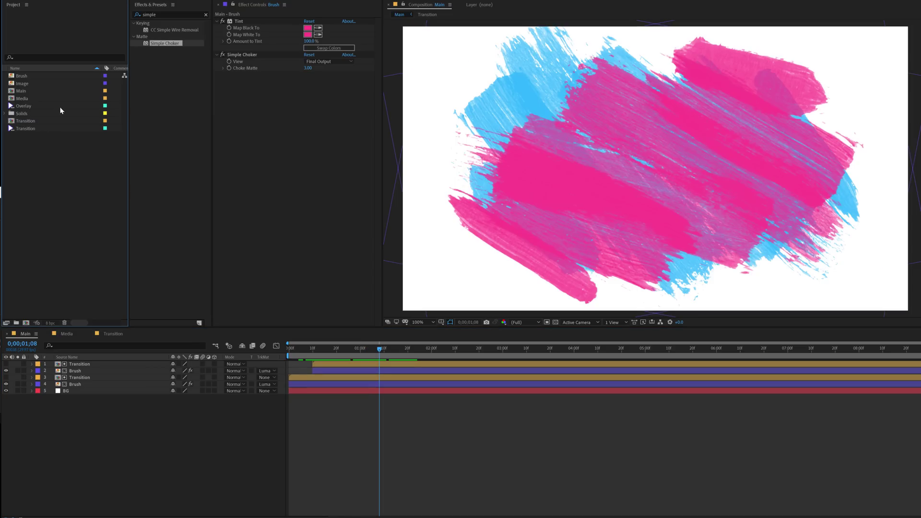
{"action": "left_click", "coordinate": [22, 98]}
{"action": "left_click_drag", "start_coordinate": [22, 94], "coordinate": [70, 360]}
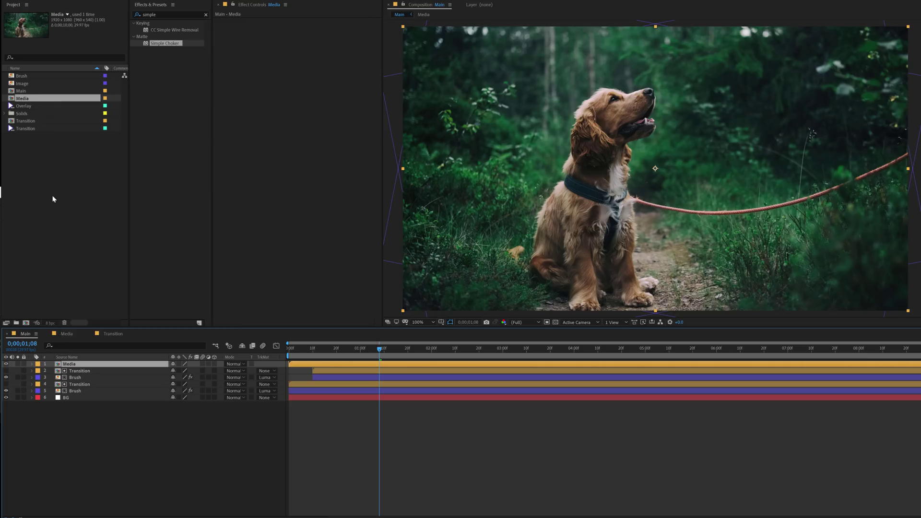
{"action": "mouse_move", "coordinate": [26, 76]}
{"action": "left_mouse_down"}
{"action": "mouse_move", "coordinate": [37, 76]}
{"action": "mouse_move", "coordinate": [53, 154]}
{"action": "mouse_move", "coordinate": [76, 361]}
{"action": "left_mouse_up"}
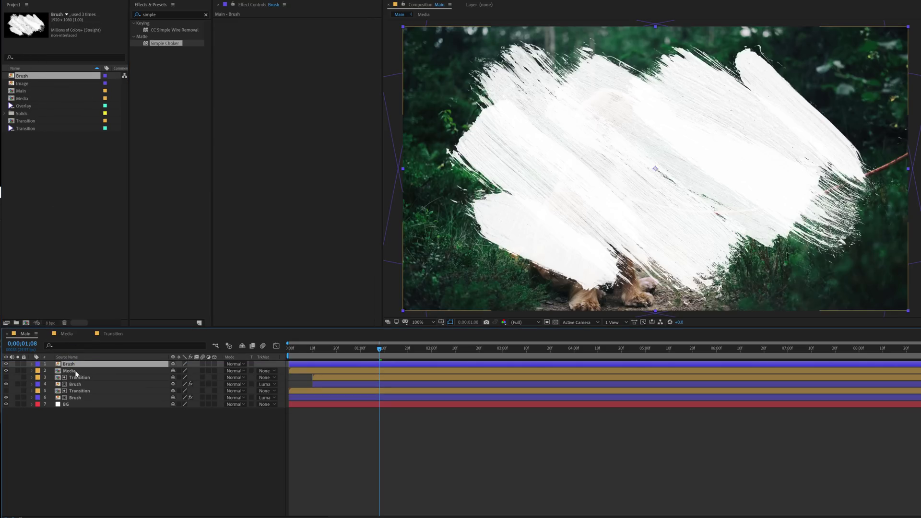
Step: Set the Media layer's track matte to Alpha Matte "Brush"
{"action": "left_click", "coordinate": [75, 370]}
{"action": "left_click", "coordinate": [269, 372]}
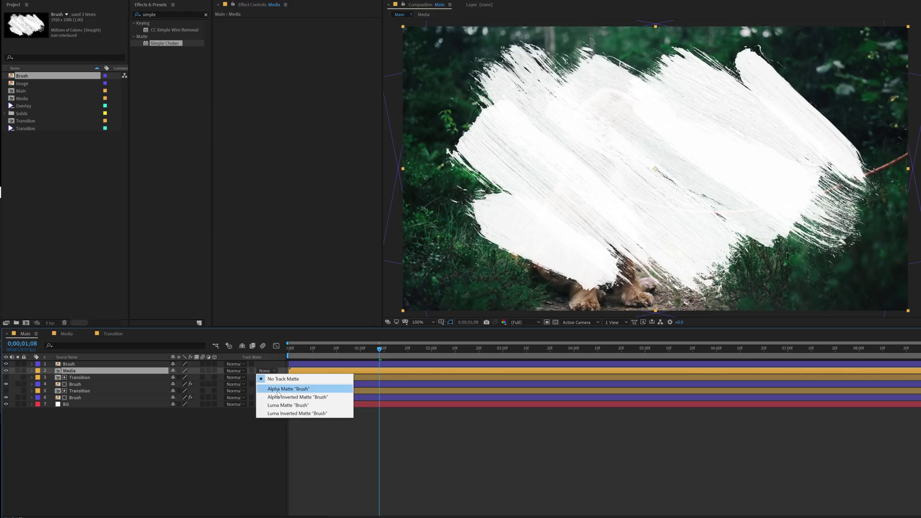
{"action": "left_click", "coordinate": [277, 388]}
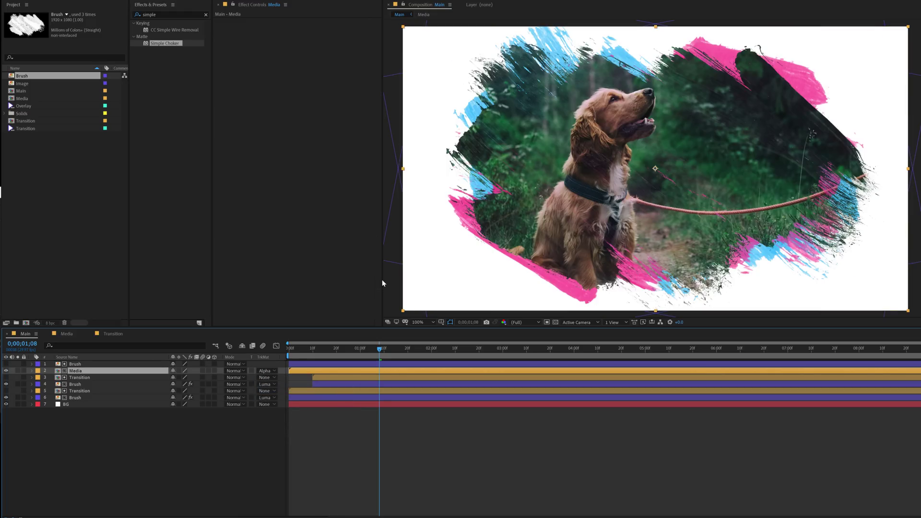
Step: Pre-compose the top Brush and Media layers together into a new composition named Media_Precomp
{"action": "left_click", "coordinate": [53, 365], "text": "shift"}
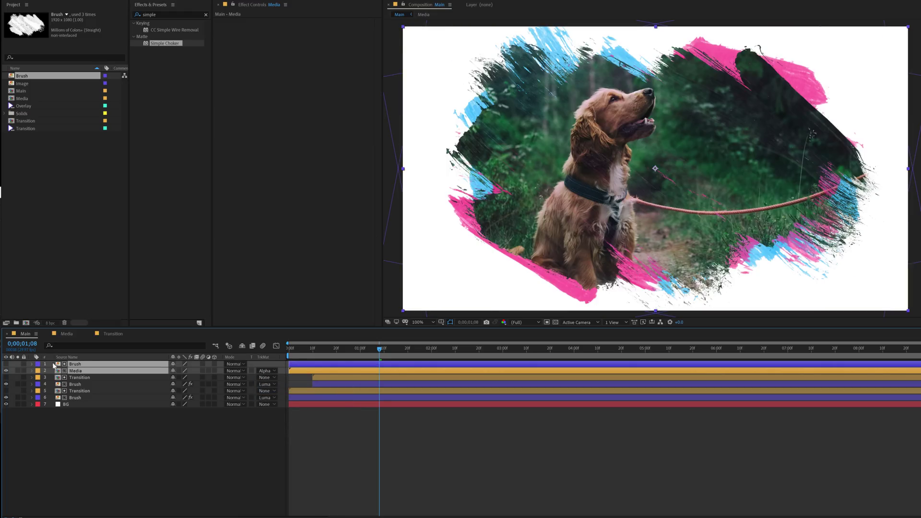
{"action": "key", "text": "ctrl+shift+c"}
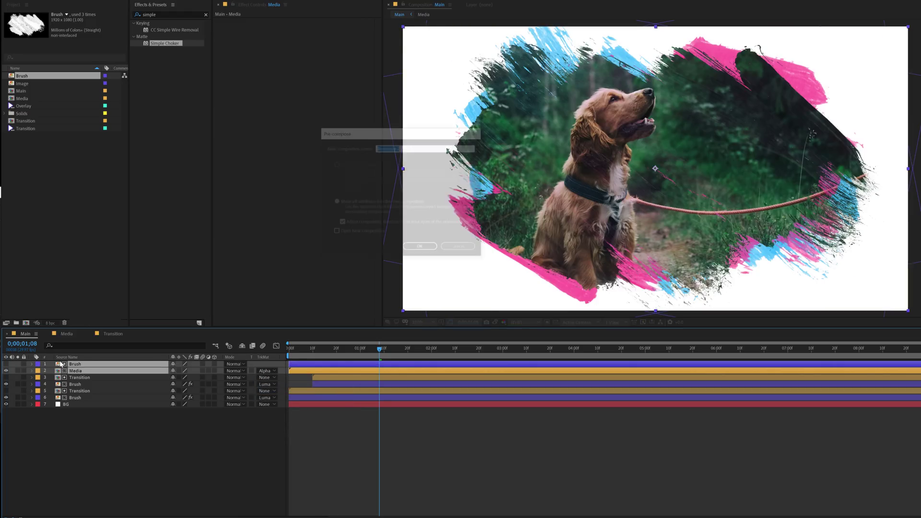
{"action": "type", "text": "Media_Pre"}
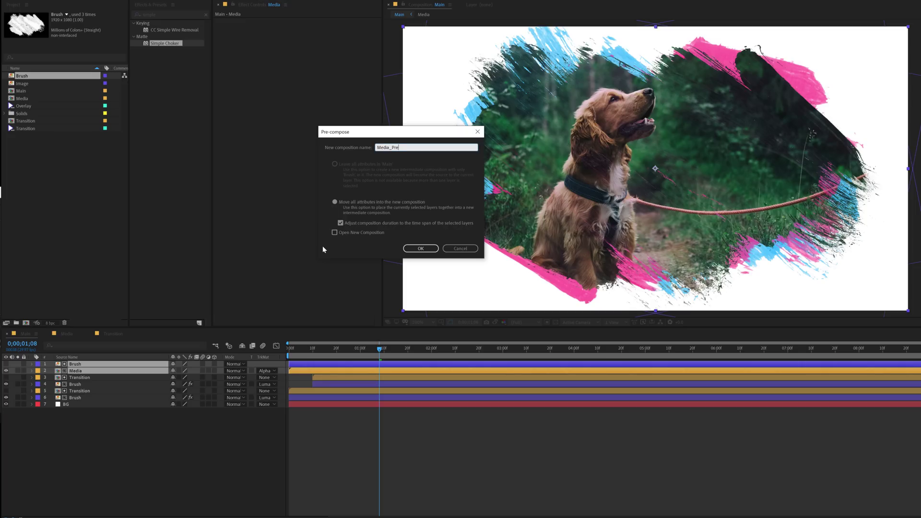
{"action": "type", "text": "comp"}
{"action": "key", "text": "Return"}
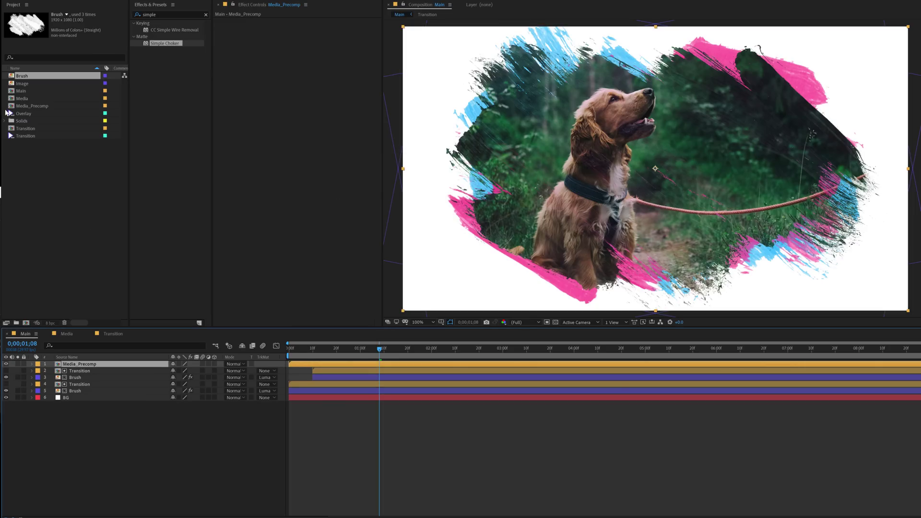
Step: Add the Transition composition above Media_Precomp, set Media_Precomp's track matte to Luma Matte "Transition", and preview the reveal
{"action": "left_click_drag", "start_coordinate": [22, 130], "coordinate": [75, 365]}
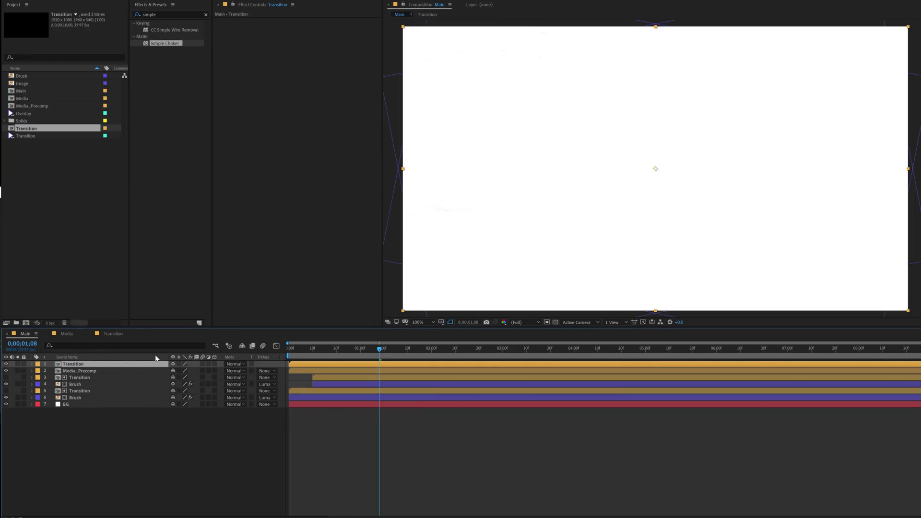
{"action": "left_click", "coordinate": [76, 370]}
{"action": "left_click", "coordinate": [264, 370]}
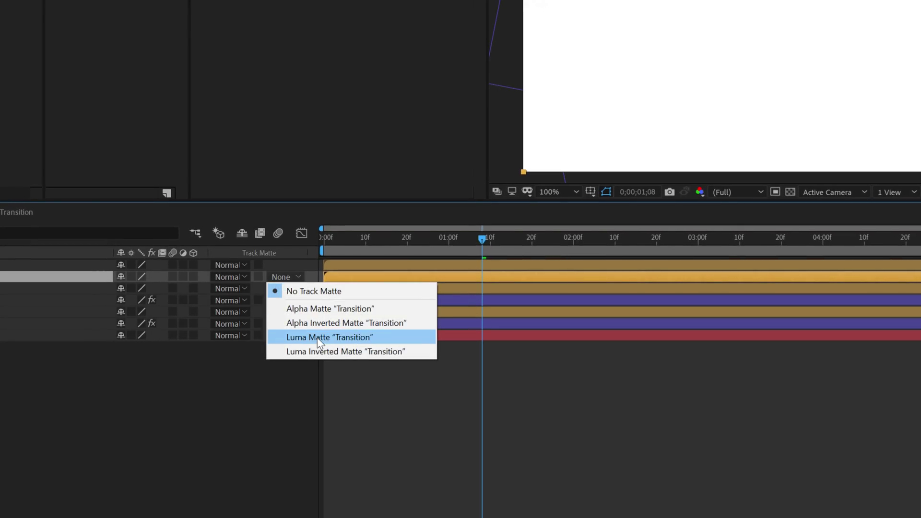
{"action": "left_click", "coordinate": [317, 337]}
{"action": "left_click_drag", "start_coordinate": [409, 237], "coordinate": [376, 237]}
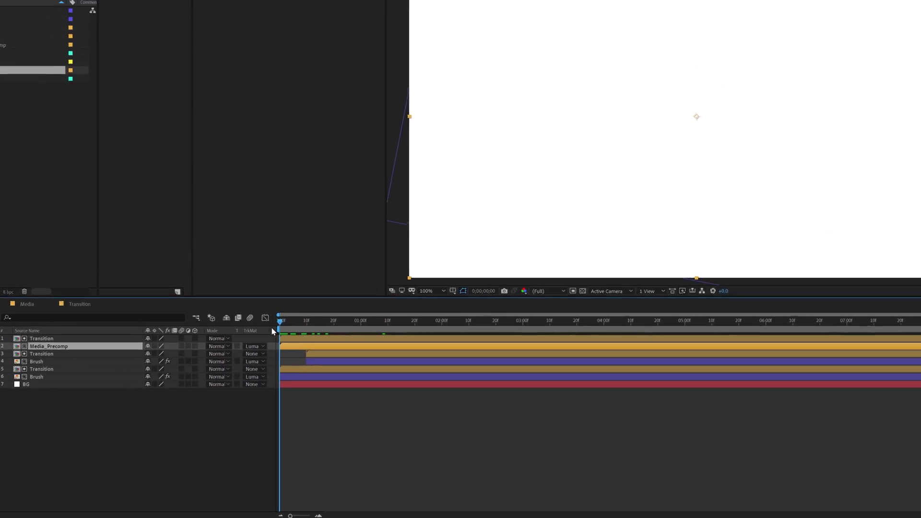
{"action": "key", "text": "space"}
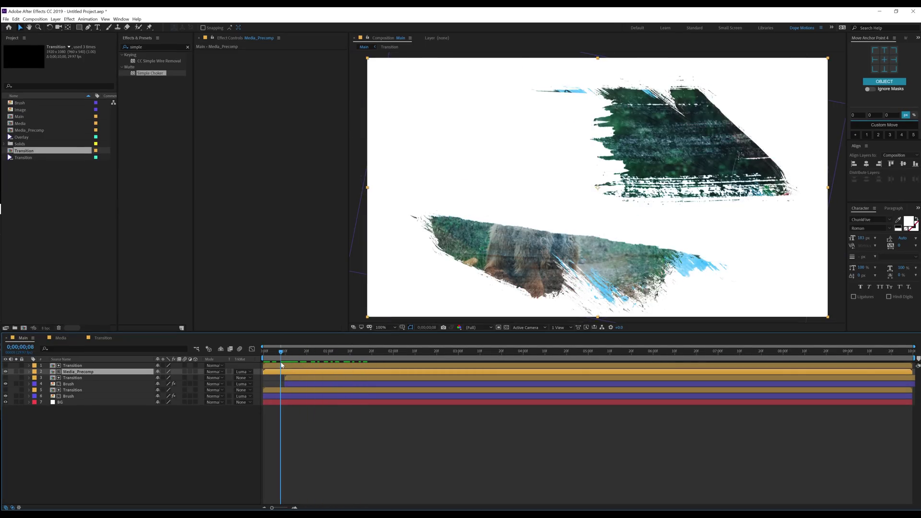
Step: Shift the topmost Transition layer and Media_Precomp together in time so both start at 0;00;00;15
{"action": "left_click_drag", "start_coordinate": [368, 369], "coordinate": [307, 366]}
{"action": "left_click", "coordinate": [274, 366]}
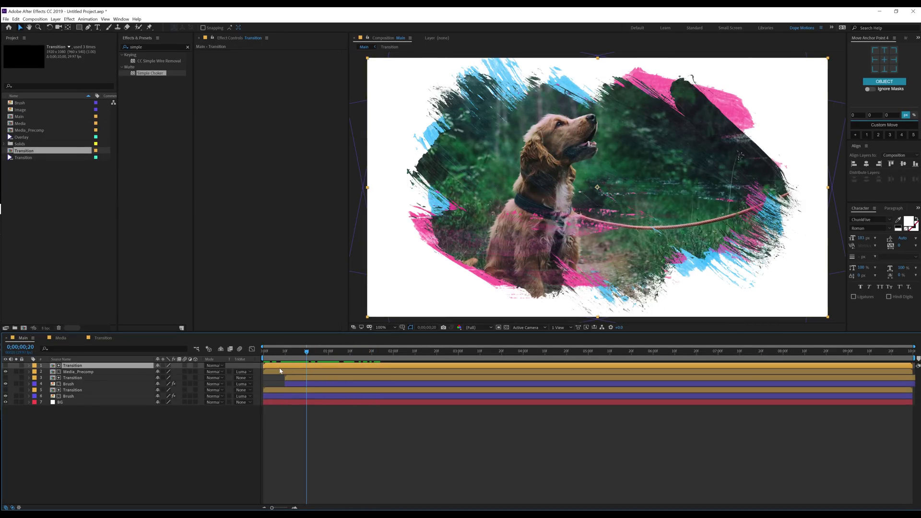
{"action": "left_click", "coordinate": [273, 370]}
{"action": "left_click", "coordinate": [272, 364], "text": "shift"}
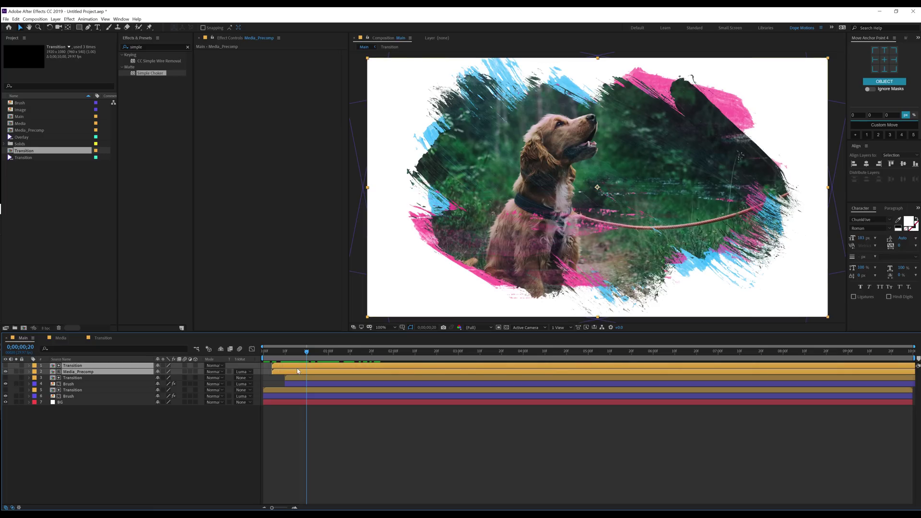
{"action": "left_click_drag", "start_coordinate": [272, 364], "coordinate": [316, 372]}
{"action": "left_click", "coordinate": [322, 415]}
{"action": "key", "text": "space"}
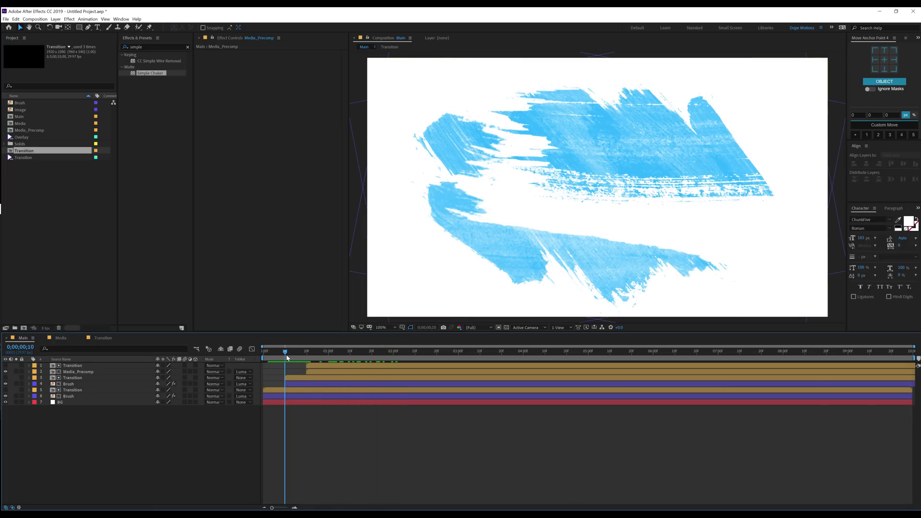
{"action": "left_click", "coordinate": [316, 367]}
{"action": "left_click", "coordinate": [314, 369], "text": "shift"}
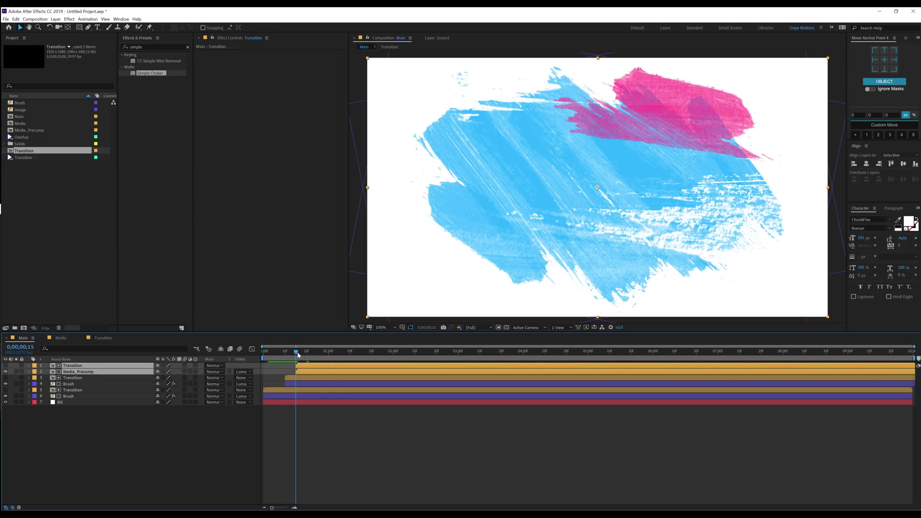
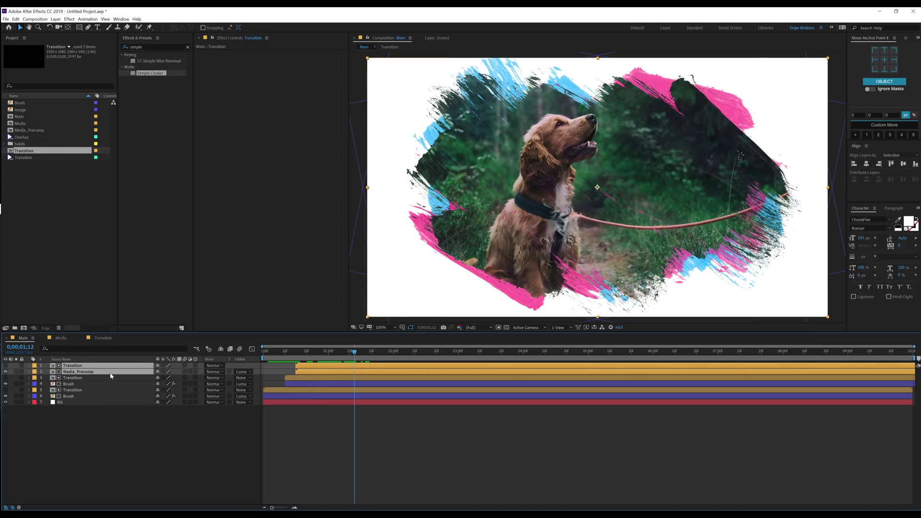
Step: Label the topmost Transition layer and Media_Precomp yellow and duplicate the pair
{"action": "left_click", "coordinate": [34, 366]}
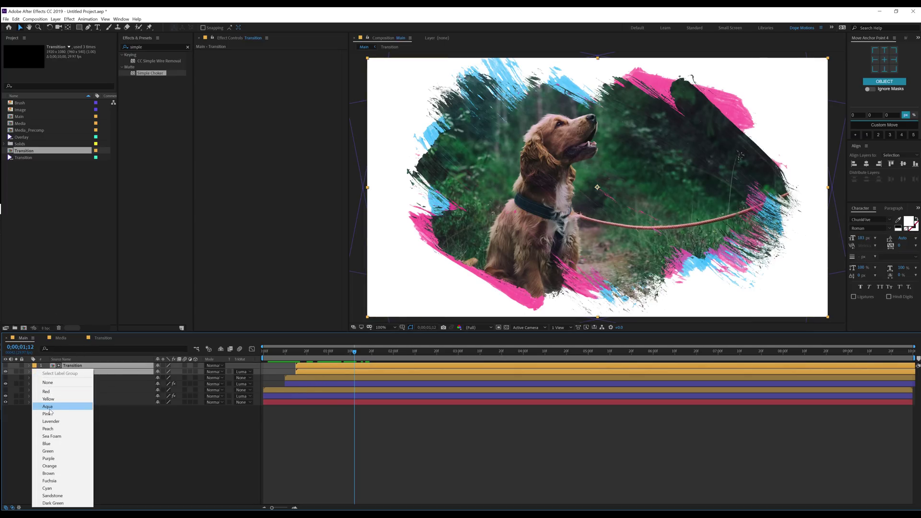
{"action": "left_click", "coordinate": [48, 399]}
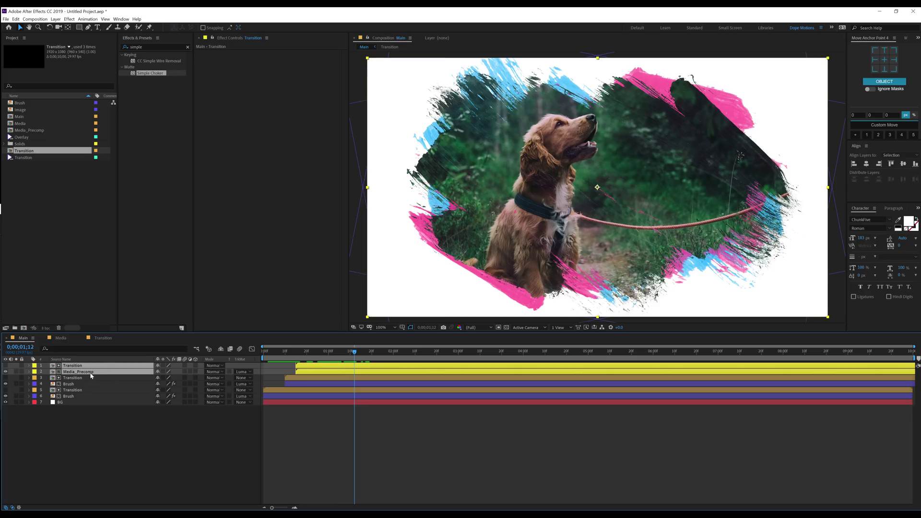
{"action": "key", "text": "ctrl+d"}
{"action": "left_click", "coordinate": [88, 439]}
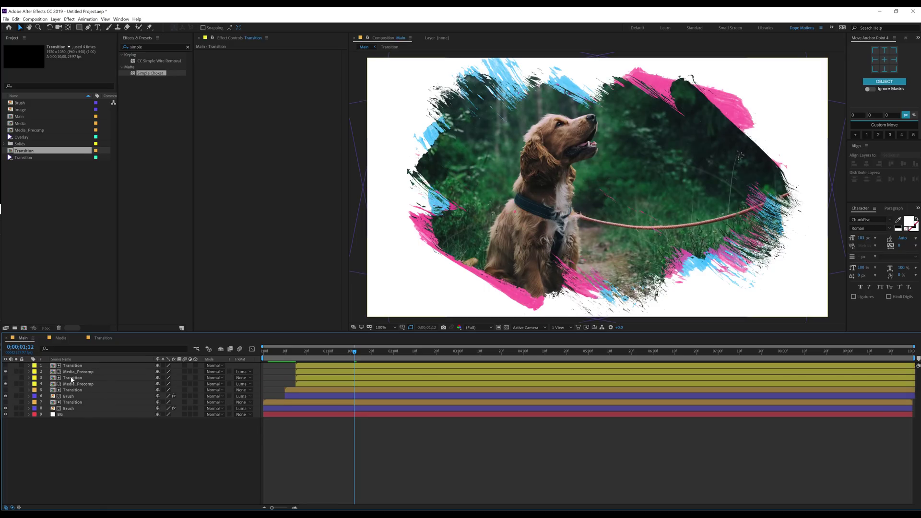
Step: Apply the Tint effect to the lower Media_Precomp layer to make its photo black and white
{"action": "left_click", "coordinate": [77, 384]}
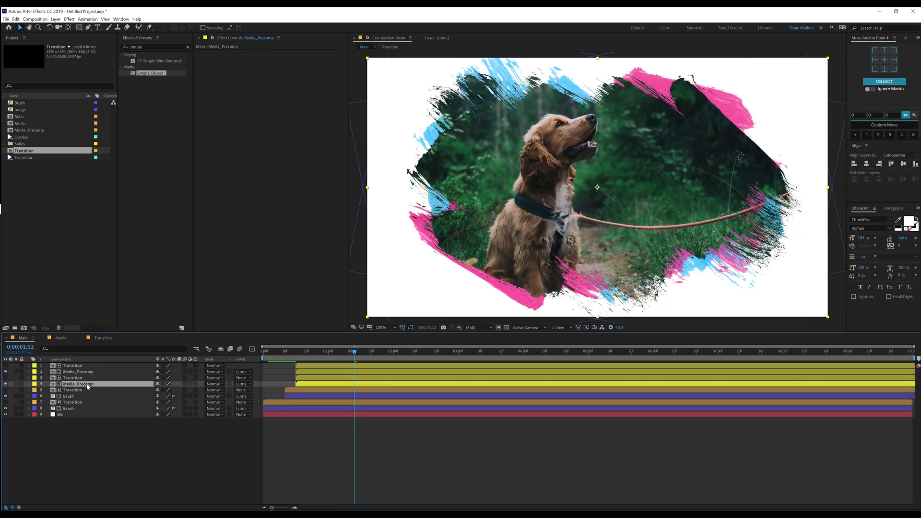
{"action": "key", "text": "ctrl+space"}
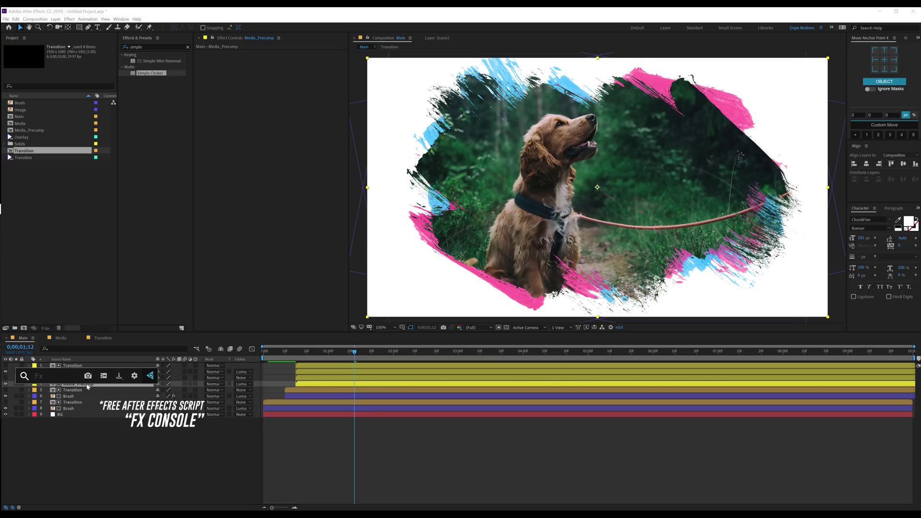
{"action": "type", "text": "tint"}
{"action": "key", "text": "Return"}
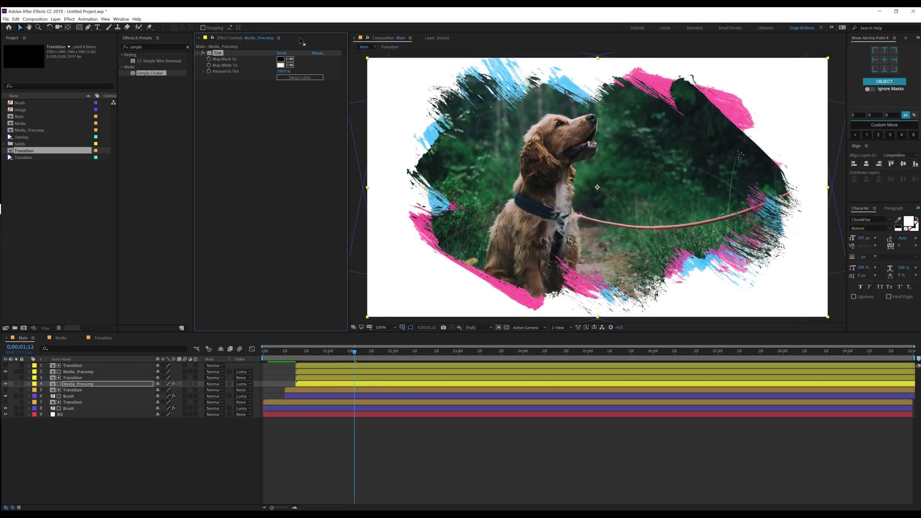
Step: Shift the upper Transition and Media_Precomp pair to start at about 0;00;01;10 and preview the black-and-white to colour reveal
{"action": "left_click", "coordinate": [303, 372]}
{"action": "left_click", "coordinate": [302, 367], "text": "shift"}
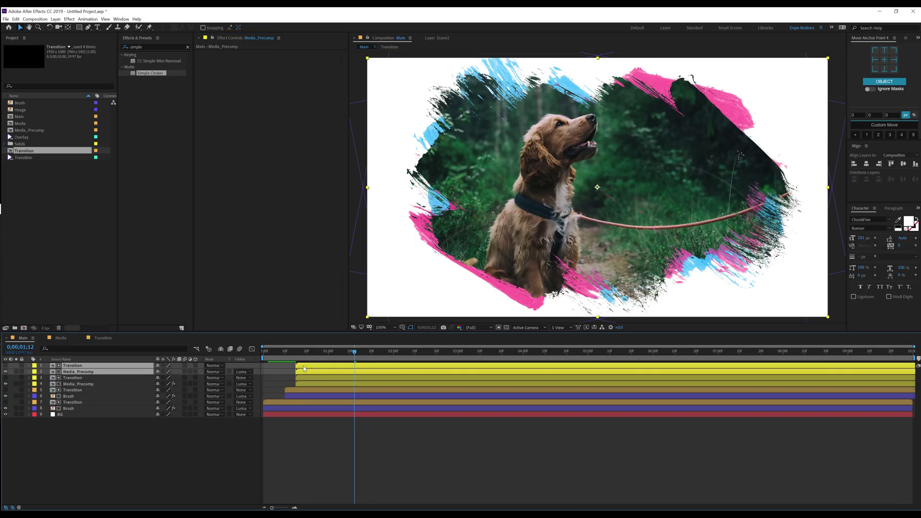
{"action": "mouse_move", "coordinate": [301, 368]}
{"action": "left_mouse_down"}
{"action": "mouse_move", "coordinate": [314, 368]}
{"action": "mouse_move", "coordinate": [298, 357]}
{"action": "mouse_move", "coordinate": [332, 358]}
{"action": "mouse_move", "coordinate": [333, 366]}
{"action": "left_mouse_up"}
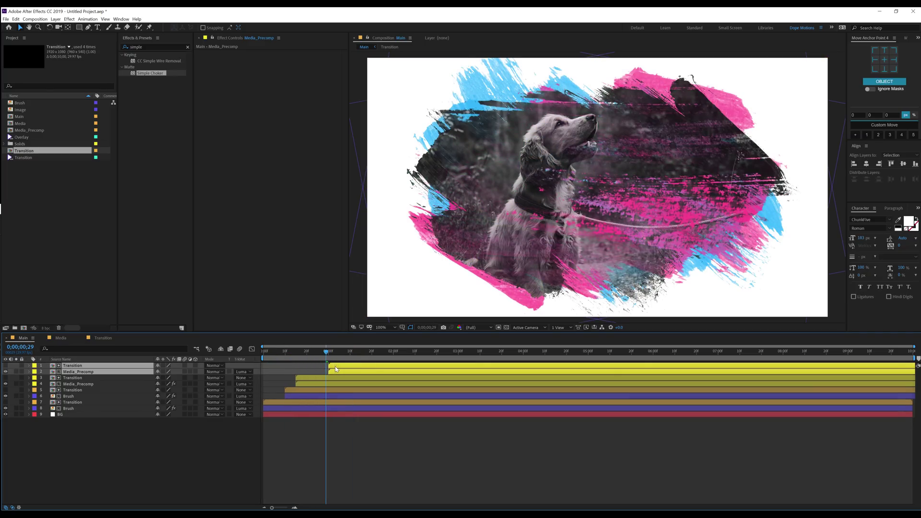
{"action": "key", "text": "space"}
{"action": "key", "text": "space"}
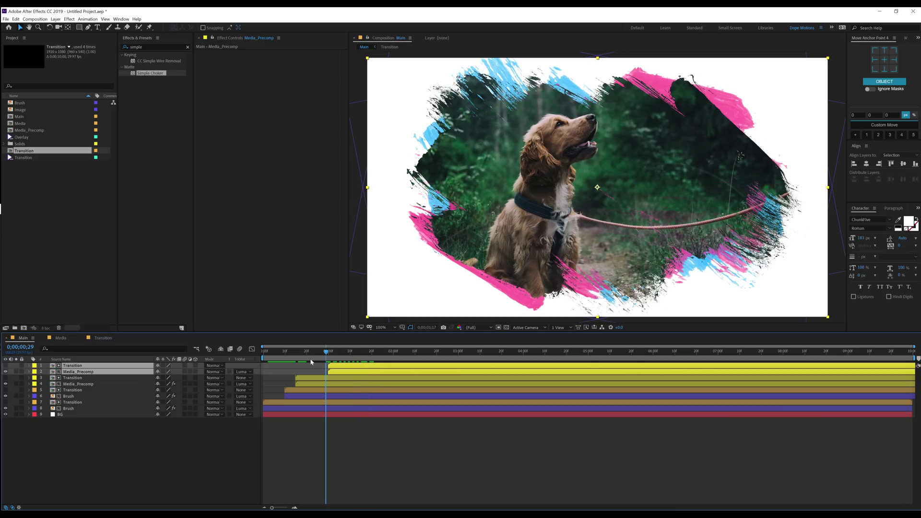
{"action": "mouse_move", "coordinate": [310, 358]}
{"action": "left_mouse_down"}
{"action": "mouse_move", "coordinate": [295, 363]}
{"action": "mouse_move", "coordinate": [367, 370]}
{"action": "mouse_move", "coordinate": [358, 371]}
{"action": "left_mouse_up"}
{"action": "left_click_drag", "start_coordinate": [300, 355], "coordinate": [372, 359]}
{"action": "key", "text": "space"}
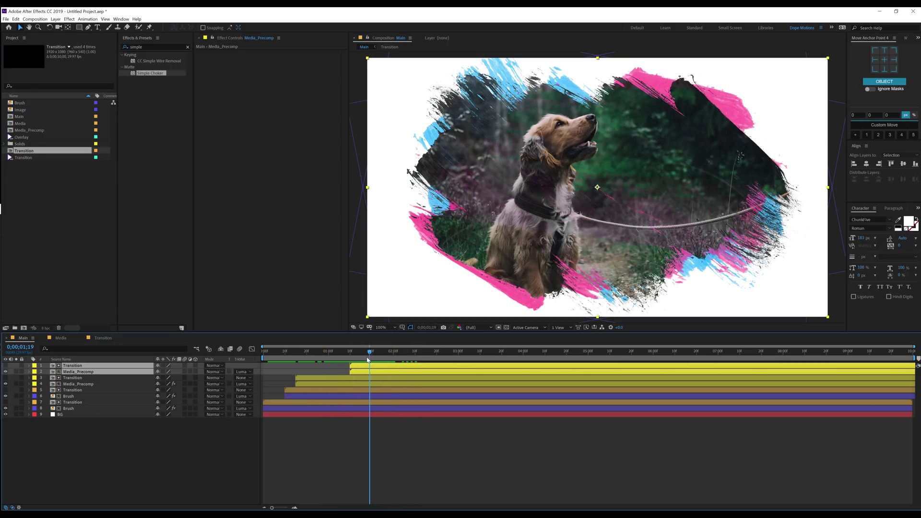
{"action": "key", "text": "space"}
Step: Apply Unsharp Mask to the lower Media_Precomp layer with Amount 70 and Radius 5
{"action": "left_click", "coordinate": [77, 385]}
{"action": "key", "text": "ctrl+space"}
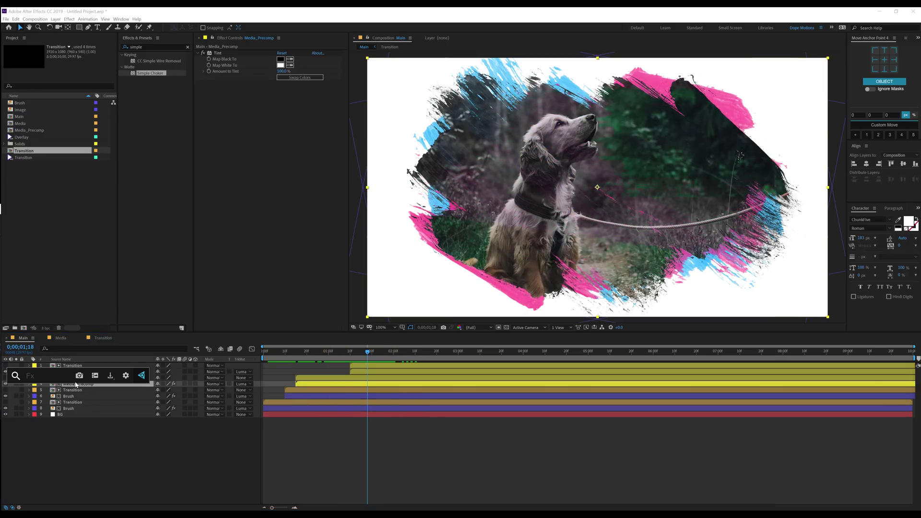
{"action": "type", "text": "uns"}
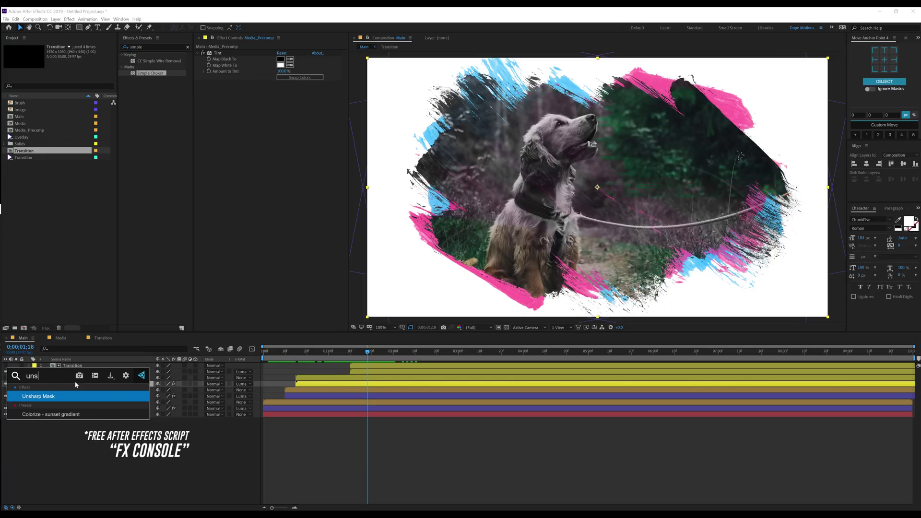
{"action": "key", "text": "Return"}
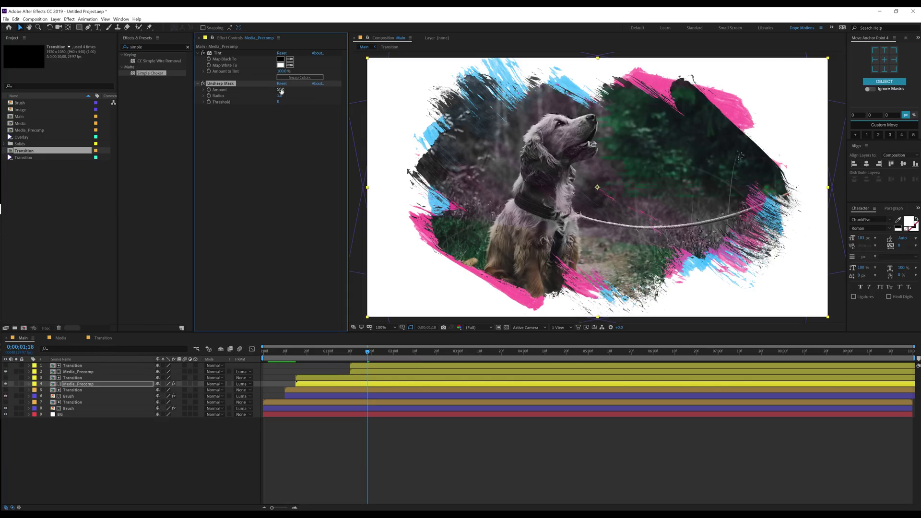
{"action": "type", "text": "70"}
{"action": "key", "text": "Return"}
{"action": "left_click", "coordinate": [280, 96]}
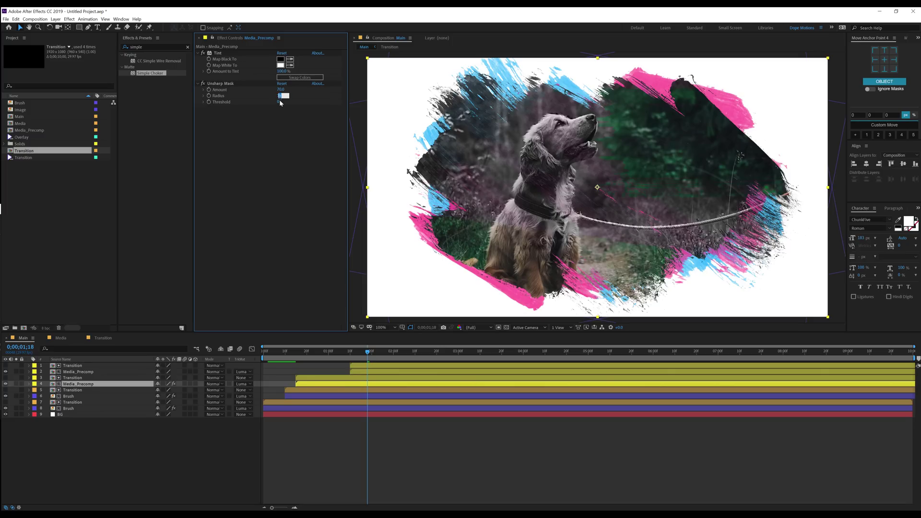
{"action": "type", "text": "5"}
{"action": "key", "text": "Return"}
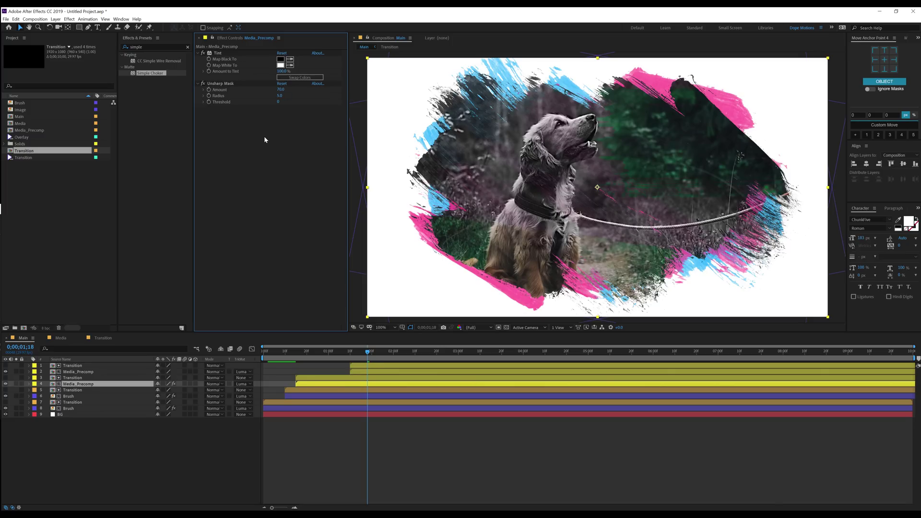
Step: Copy the Unsharp Mask effect from the lower Media_Precomp to the upper Media_Precomp layer and preview the animation
{"action": "left_click_drag", "start_coordinate": [307, 351], "coordinate": [343, 361]}
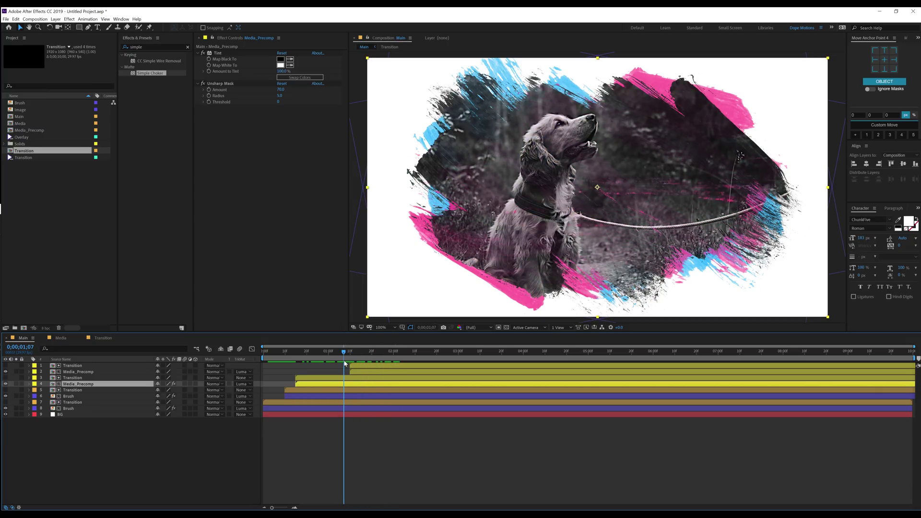
{"action": "left_click", "coordinate": [203, 84]}
{"action": "left_click", "coordinate": [221, 84]}
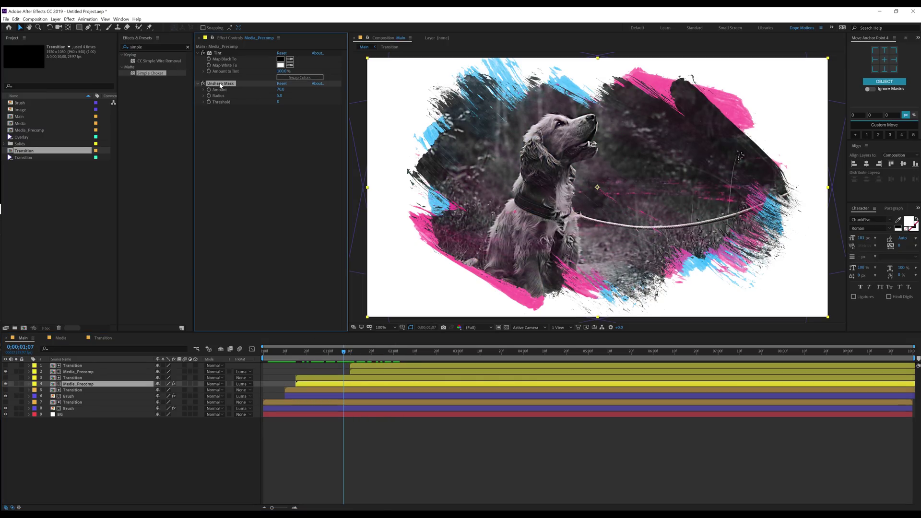
{"action": "left_click", "coordinate": [77, 372]}
{"action": "key", "text": "space"}
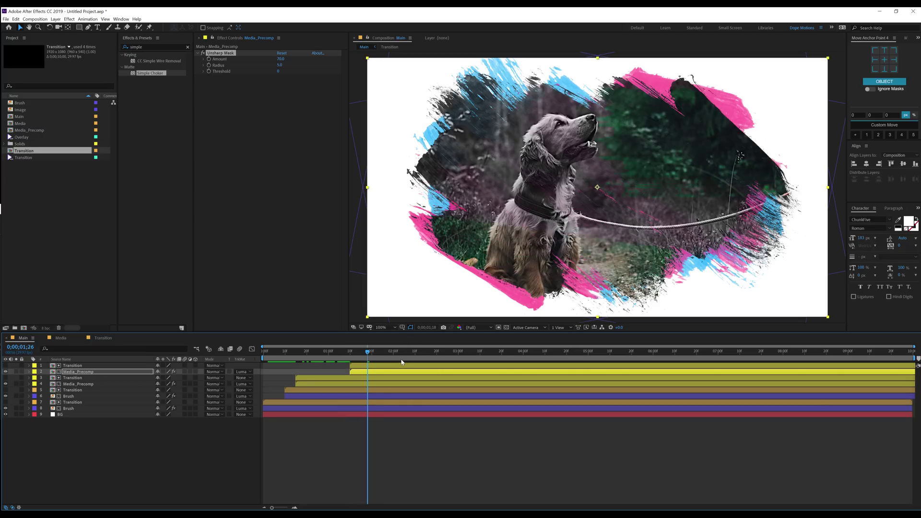
{"action": "left_click_drag", "start_coordinate": [402, 362], "coordinate": [378, 368]}
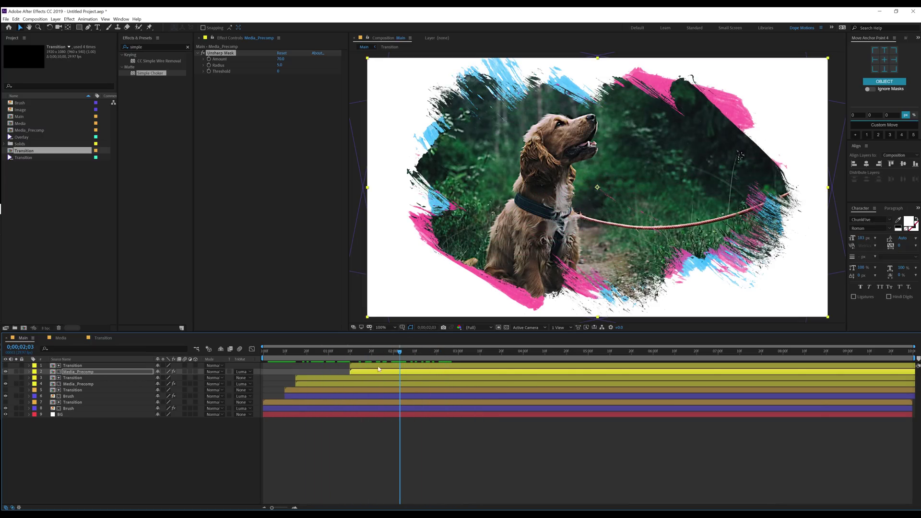
Step: Create a new 1920 x 1080, 10-second composition named Distortion
{"action": "left_click", "coordinate": [62, 274]}
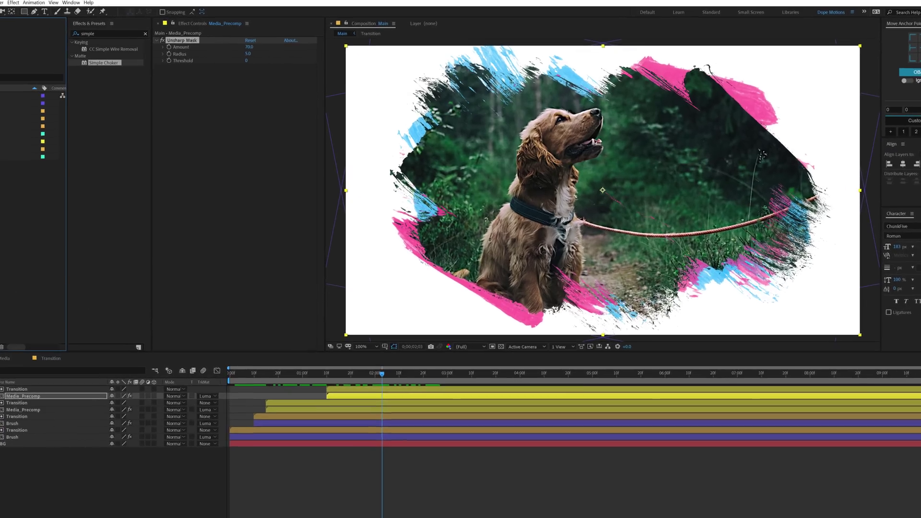
{"action": "key", "text": "ctrl+n"}
{"action": "type", "text": "Disto"}
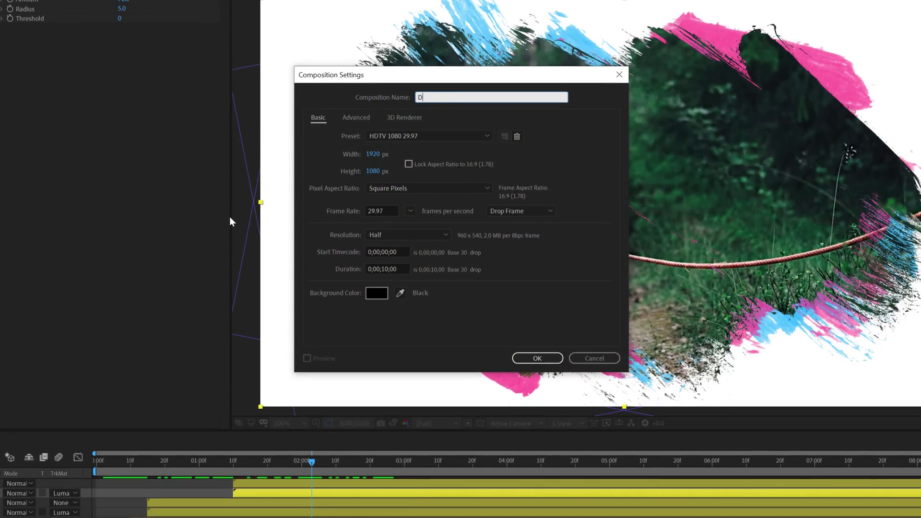
{"action": "type", "text": "rtion"}
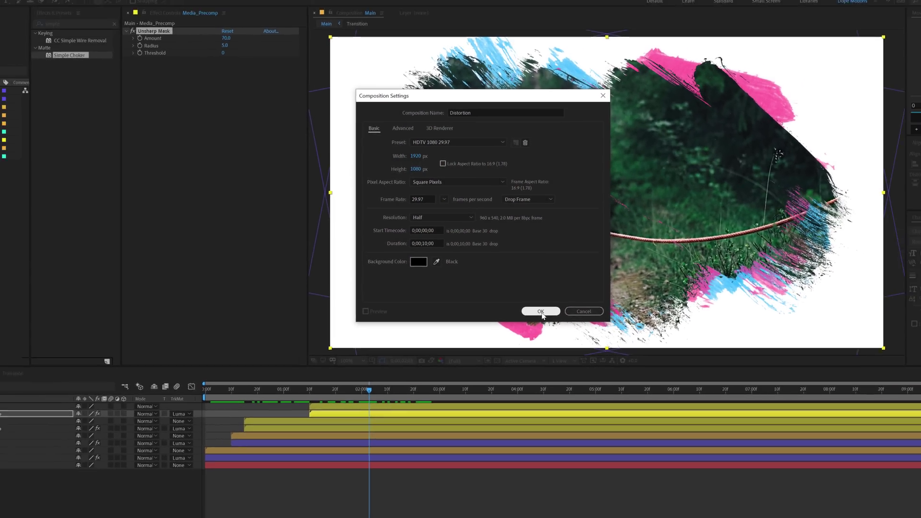
{"action": "left_click", "coordinate": [537, 359]}
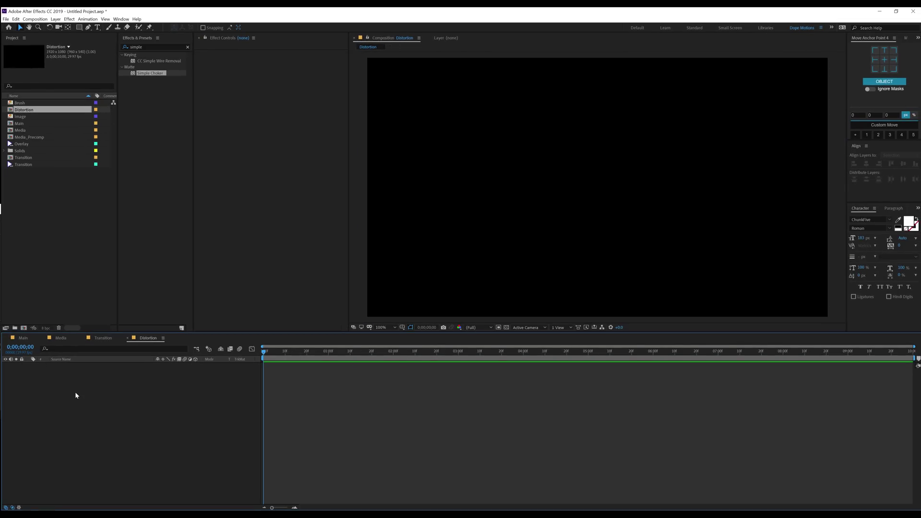
Step: Add an adjustment layer named Zoom to the Distortion composition and trim its end to 0;00;00;10
{"action": "right_click", "coordinate": [103, 396]}
{"action": "mouse_move", "coordinate": [154, 402]}
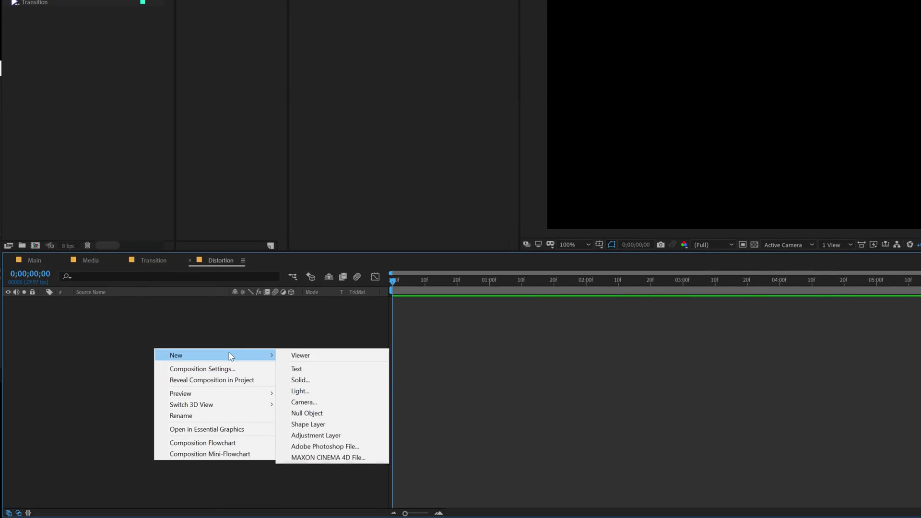
{"action": "left_click", "coordinate": [313, 435]}
{"action": "key", "text": "Return"}
{"action": "type", "text": "Zoom"}
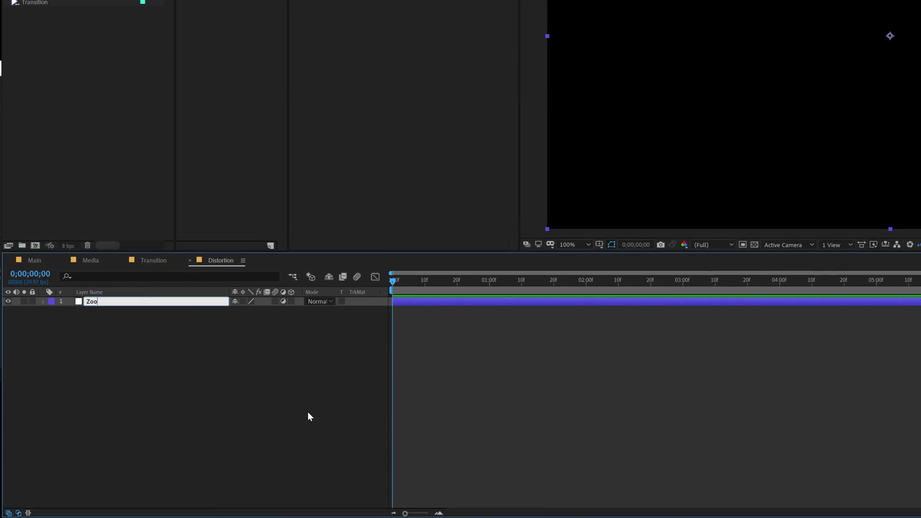
{"action": "key", "text": "Return"}
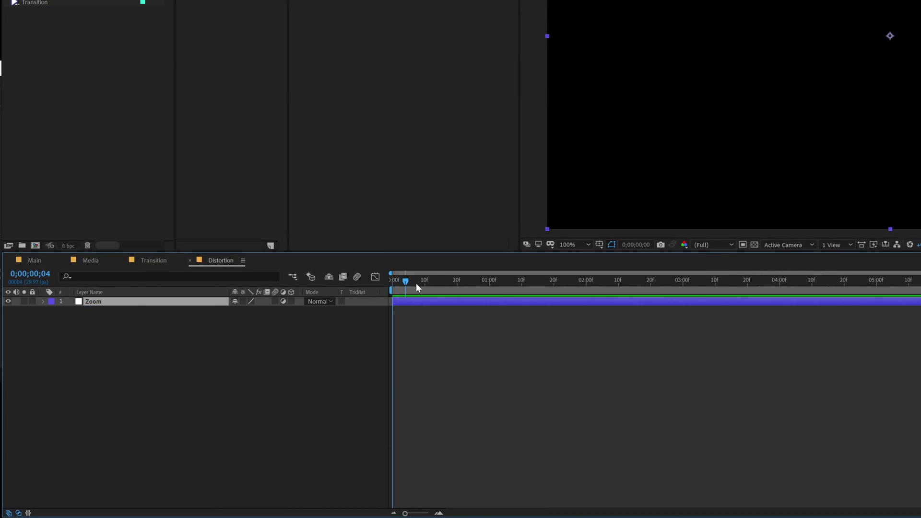
{"action": "mouse_move", "coordinate": [416, 285]}
{"action": "left_mouse_down"}
{"action": "mouse_move", "coordinate": [444, 286]}
{"action": "mouse_move", "coordinate": [425, 287]}
{"action": "left_mouse_up"}
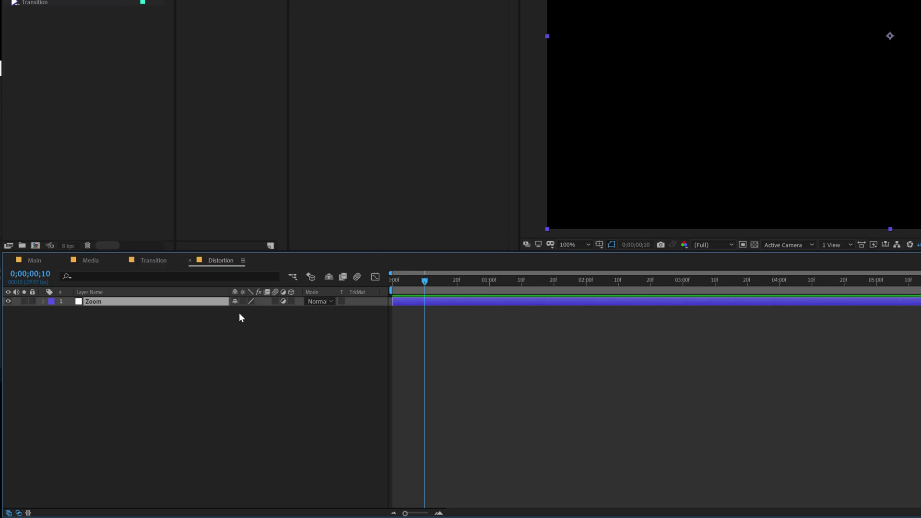
{"action": "key", "text": "alt+bracketright"}
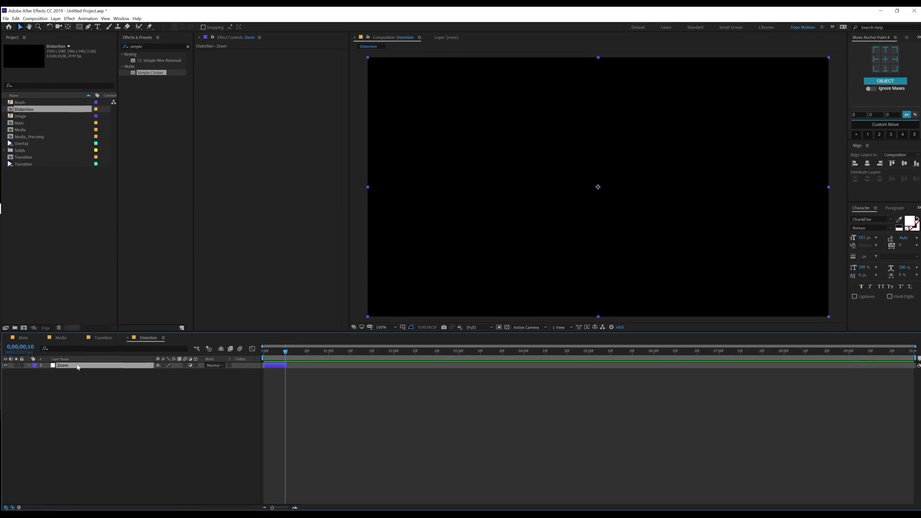
Step: Apply the Transform effect to the Zoom layer and set its Scale to 150
{"action": "left_click", "coordinate": [153, 46]}
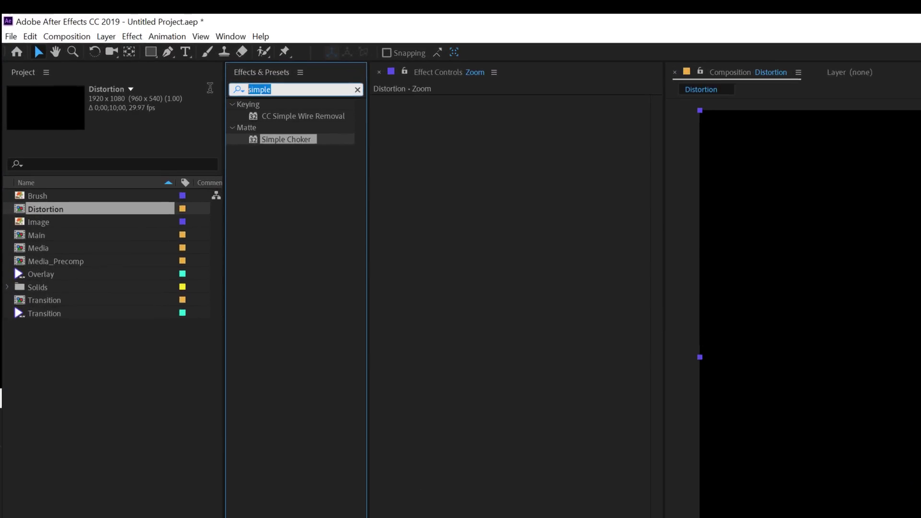
{"action": "type", "text": "tran"}
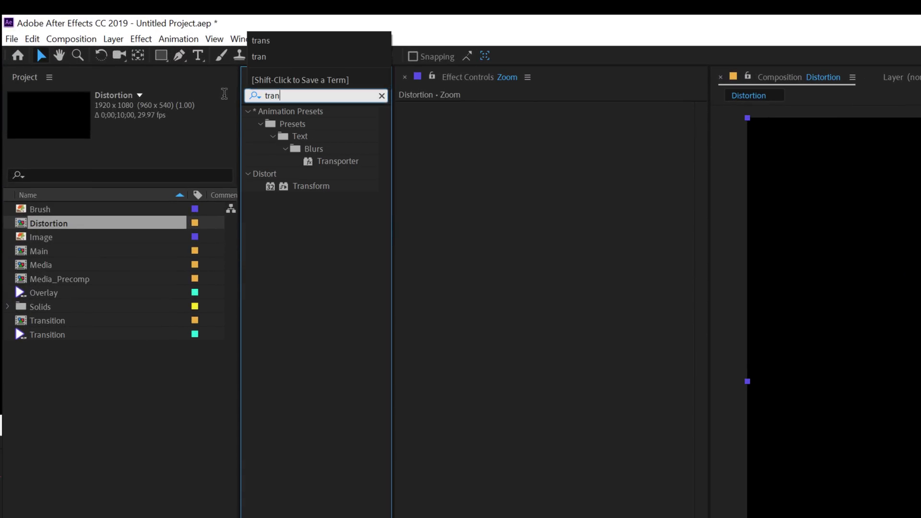
{"action": "type", "text": "f"}
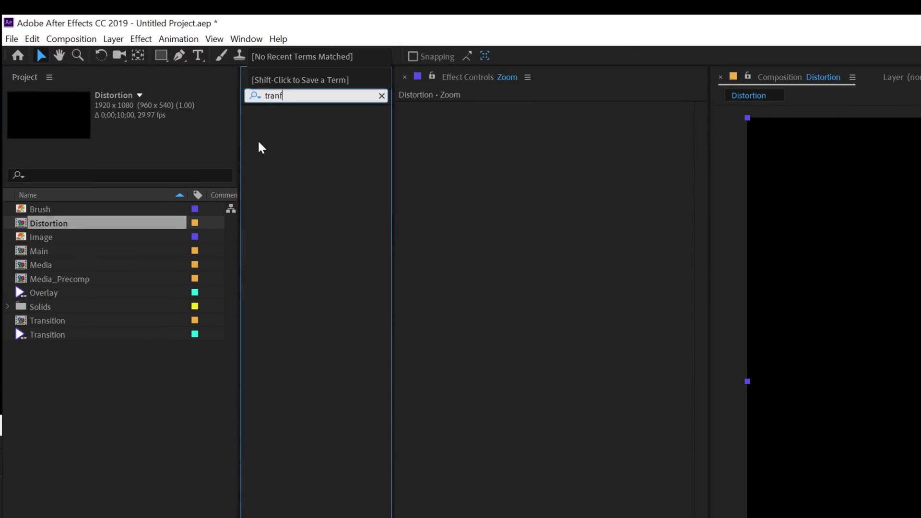
{"action": "key", "text": "BackSpace"}
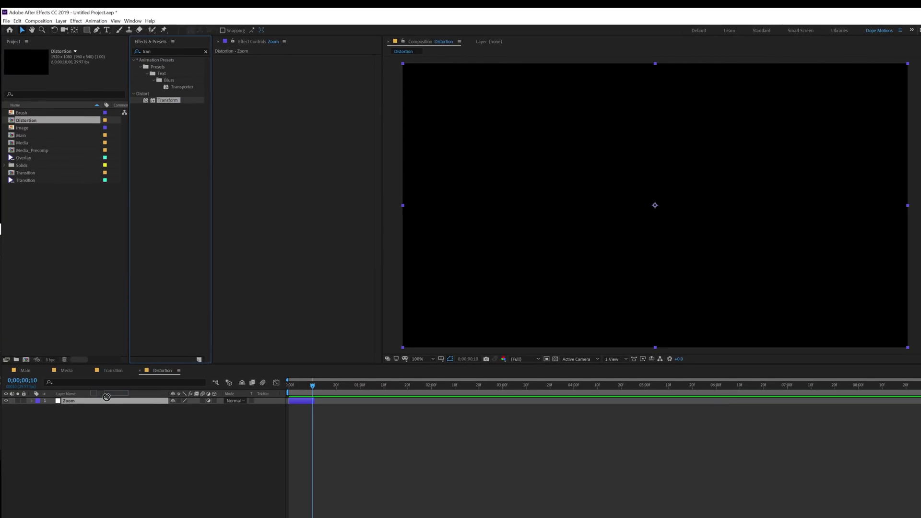
{"action": "left_click_drag", "start_coordinate": [106, 398], "coordinate": [115, 401]}
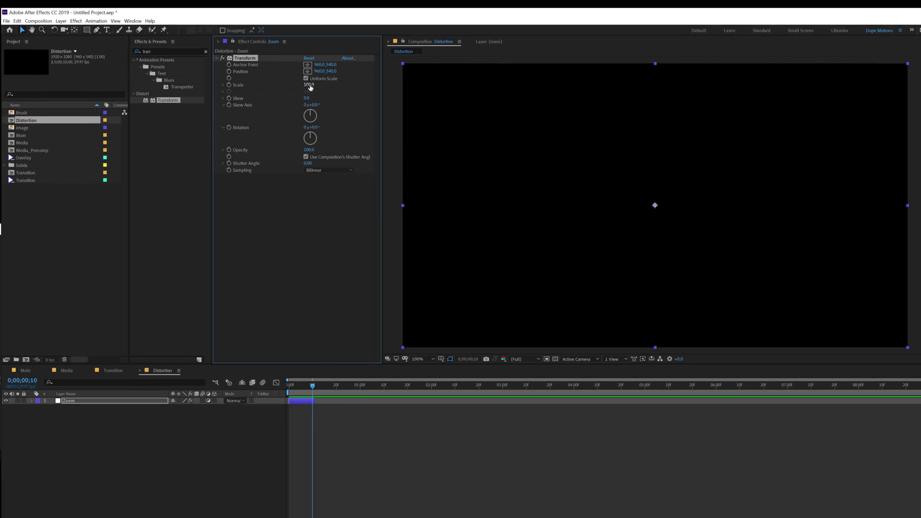
{"action": "left_click", "coordinate": [308, 85]}
{"action": "type", "text": "2"}
{"action": "type", "text": "50"}
{"action": "left_click", "coordinate": [315, 197]}
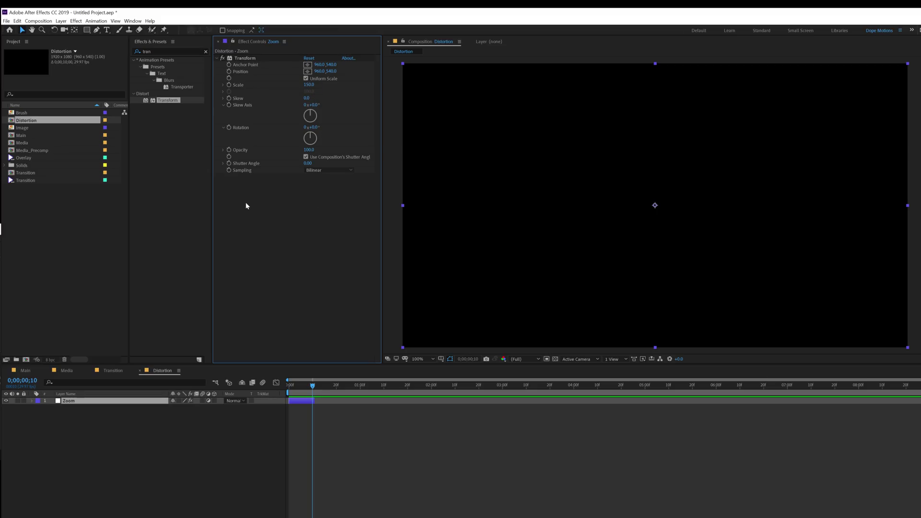
Step: Shift the Zoom layer to start at about 0;00;00;05
{"action": "key", "text": "alt+Page_Down"}
{"action": "key", "text": "alt+Page_Down"}
{"action": "key", "text": "alt+Page_Down"}
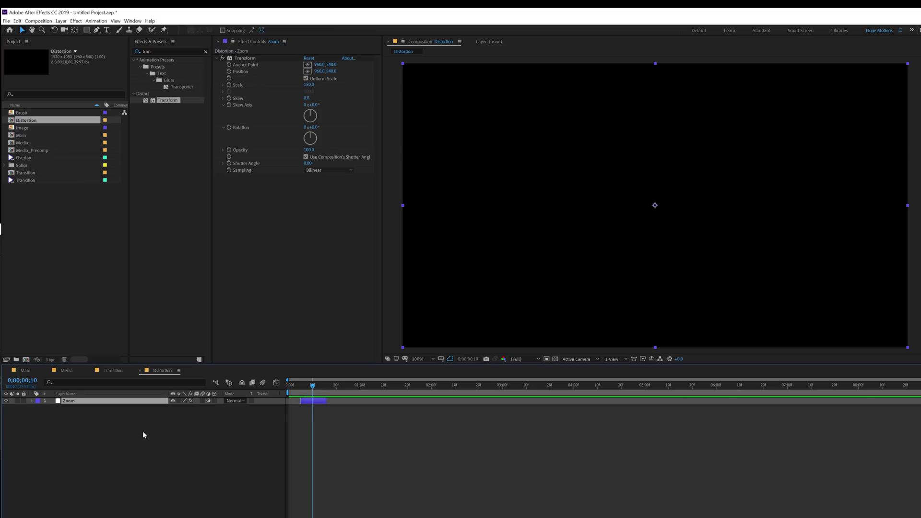
Step: Add the Media composition beneath the Zoom layer and make it a guide layer
{"action": "left_click", "coordinate": [40, 239]}
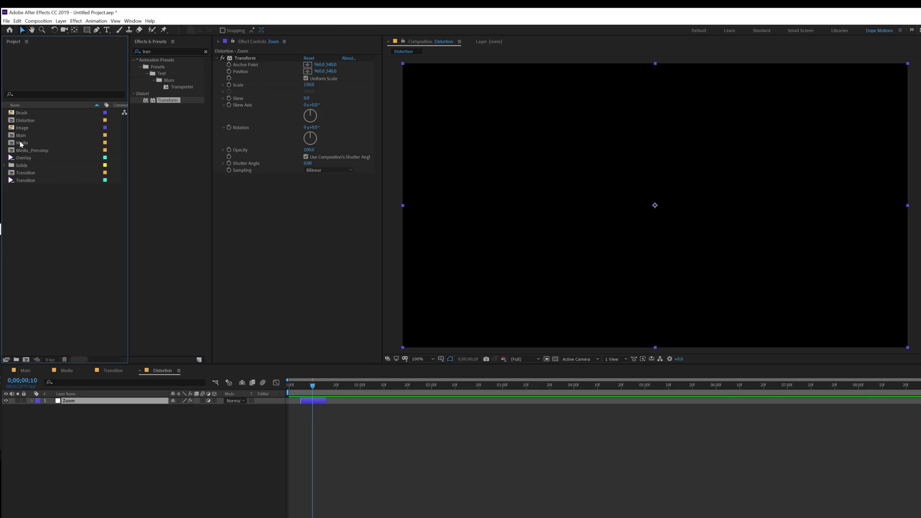
{"action": "left_click_drag", "start_coordinate": [22, 146], "coordinate": [85, 432]}
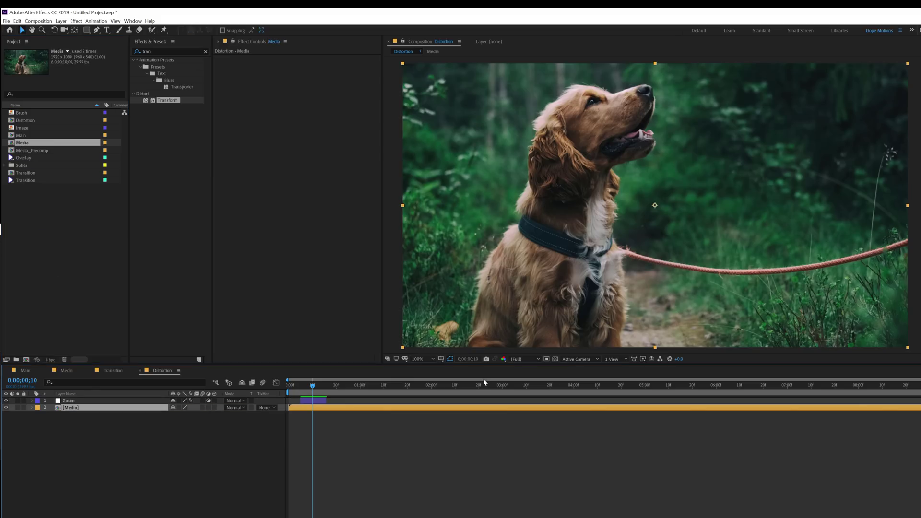
{"action": "right_click", "coordinate": [78, 409]}
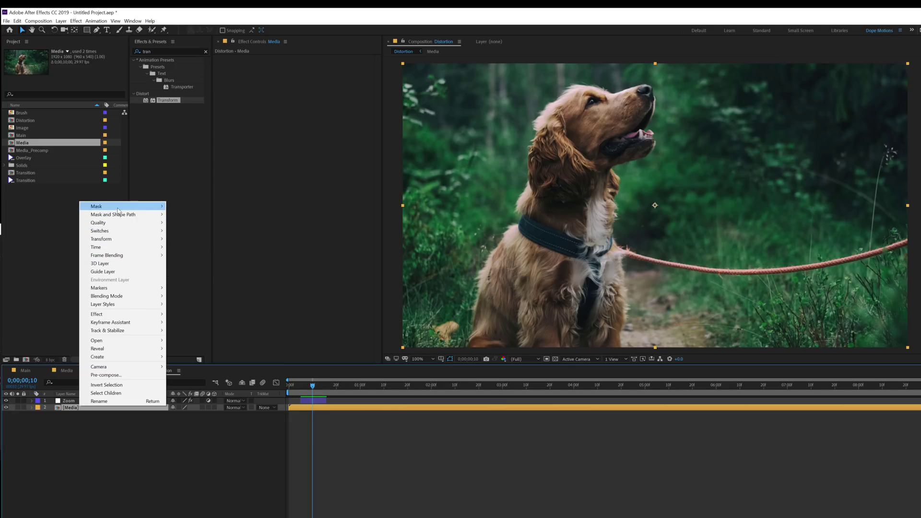
{"action": "left_click", "coordinate": [118, 272]}
{"action": "left_click", "coordinate": [121, 467]}
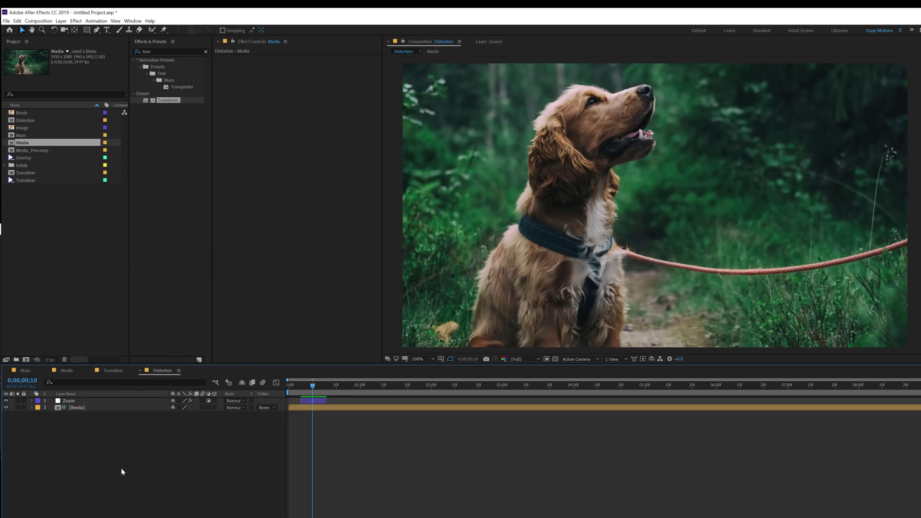
Step: Move the Zoom layer to start at about 0;00;00;20, with the current time at 0;00;00;26
{"action": "left_click_drag", "start_coordinate": [312, 386], "coordinate": [350, 398]}
{"action": "left_click", "coordinate": [314, 401]}
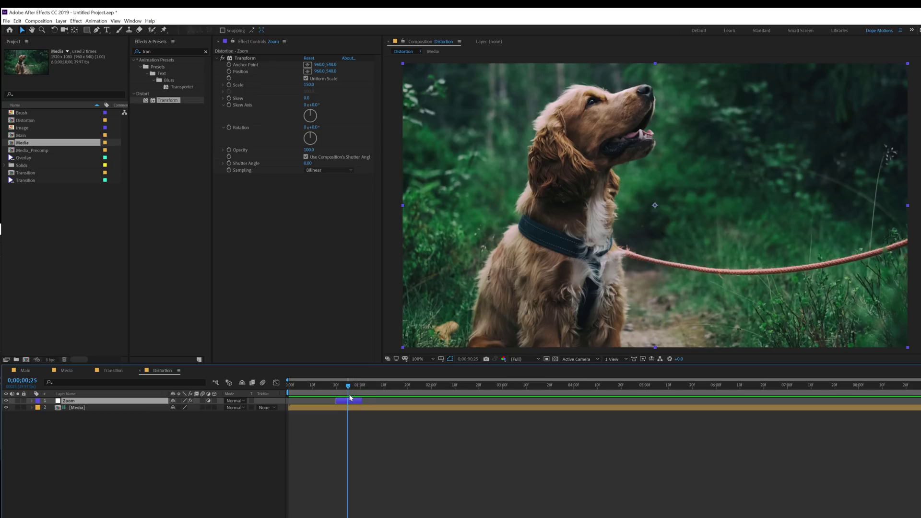
{"action": "left_click", "coordinate": [140, 468]}
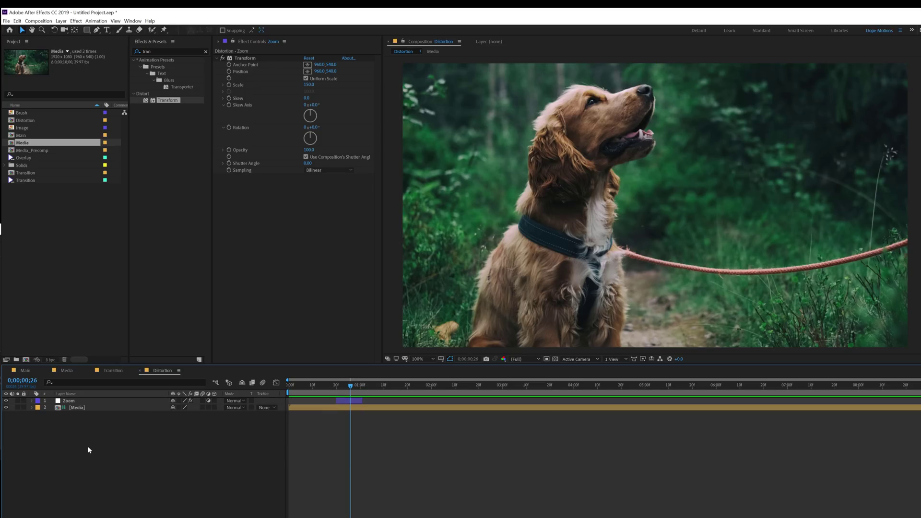
Step: Duplicate the Zoom layer and delete the Transform effect from the copy
{"action": "left_click", "coordinate": [69, 402]}
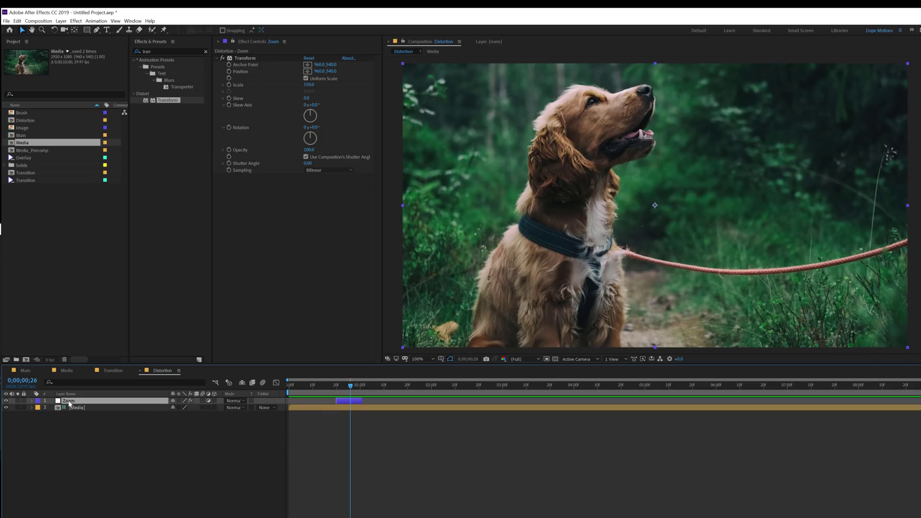
{"action": "key", "text": "ctrl+d"}
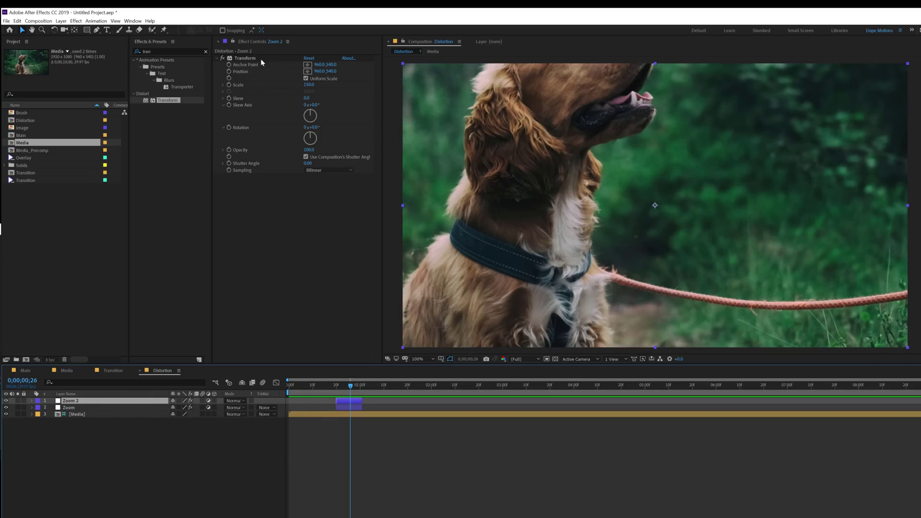
{"action": "left_click", "coordinate": [243, 58]}
{"action": "key", "text": "Return"}
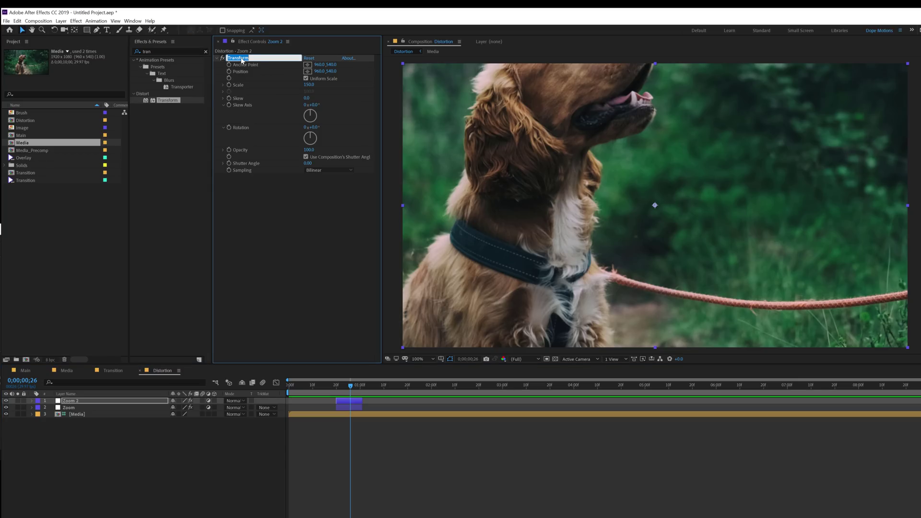
{"action": "key", "text": "BackSpace"}
{"action": "key", "text": "Escape"}
{"action": "left_click", "coordinate": [236, 56]}
{"action": "key", "text": "Delete"}
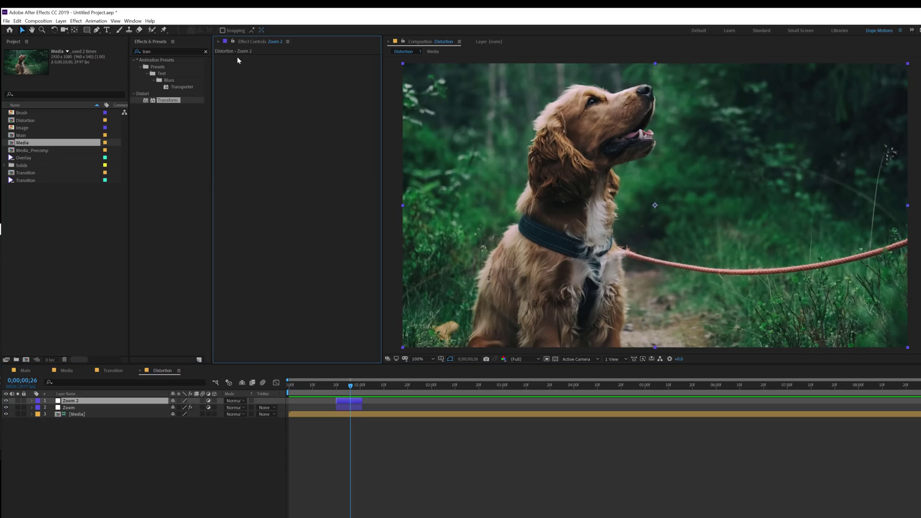
Step: Rename the duplicated adjustment layer as Hue
{"action": "left_click", "coordinate": [73, 401]}
{"action": "key", "text": "Return"}
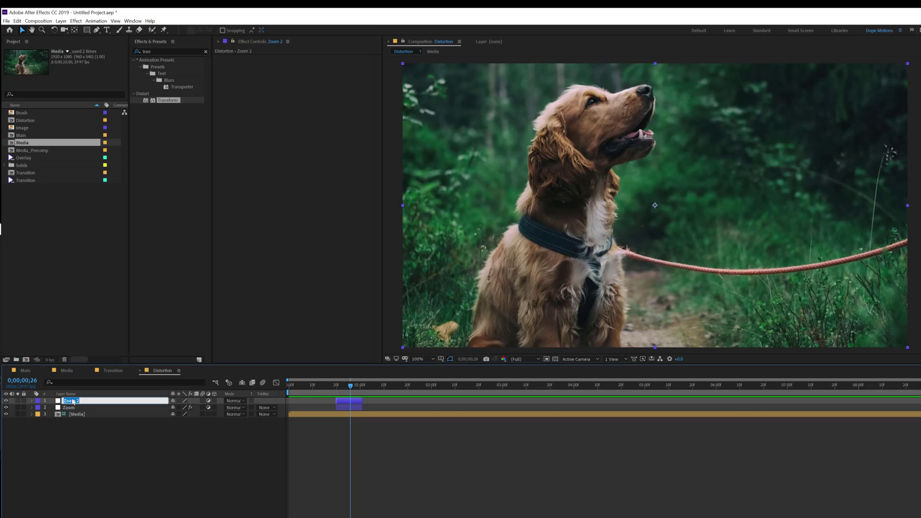
{"action": "type", "text": "Hue"}
{"action": "key", "text": "Return"}
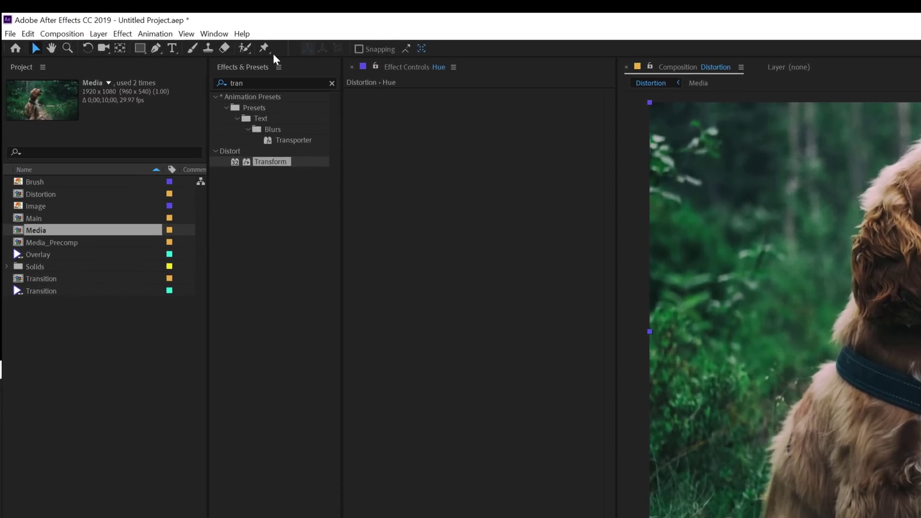
Step: Apply the Hue/Saturation effect to the Hue layer
{"action": "key", "text": "ctrl+5"}
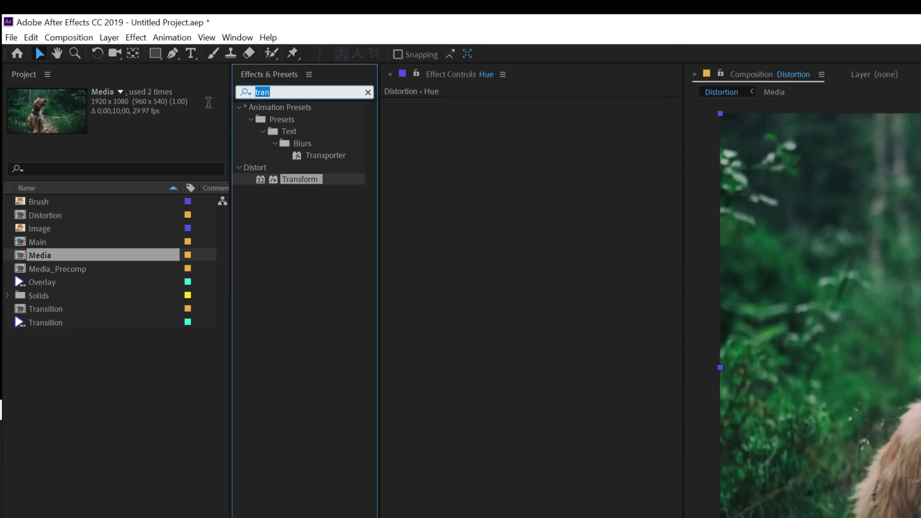
{"action": "type", "text": "hue"}
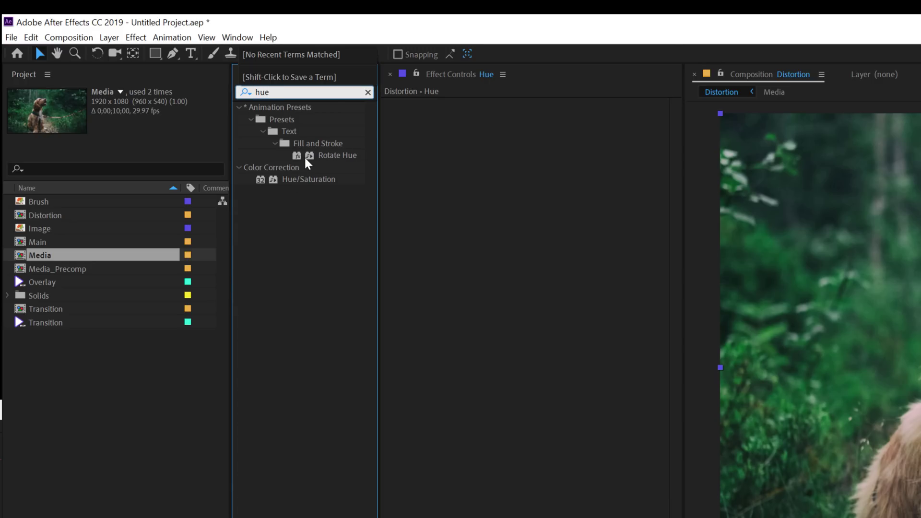
{"action": "left_click", "coordinate": [294, 185]}
{"action": "double_click", "coordinate": [295, 184]}
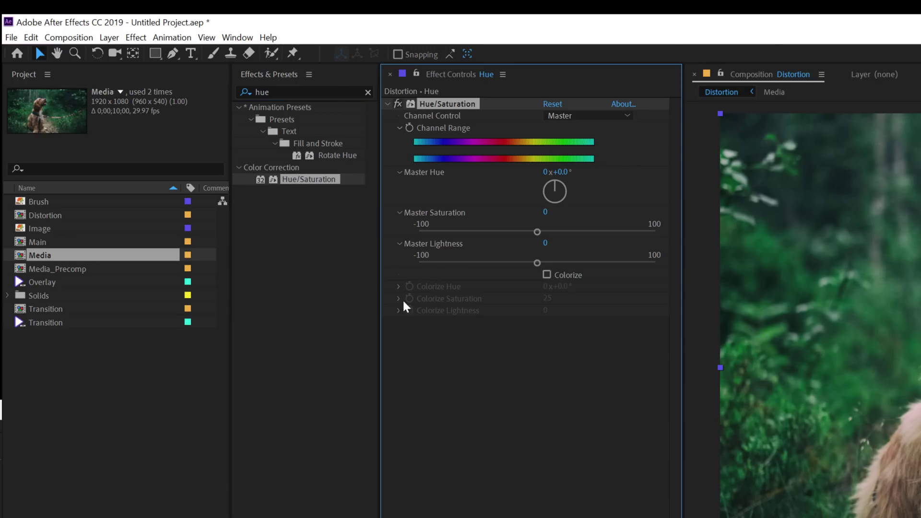
Step: Turn on Colorize in the Hue/Saturation effect, with Colorize Hue about 271° and Colorize Saturation 54 for a purple tint
{"action": "left_click", "coordinate": [547, 274]}
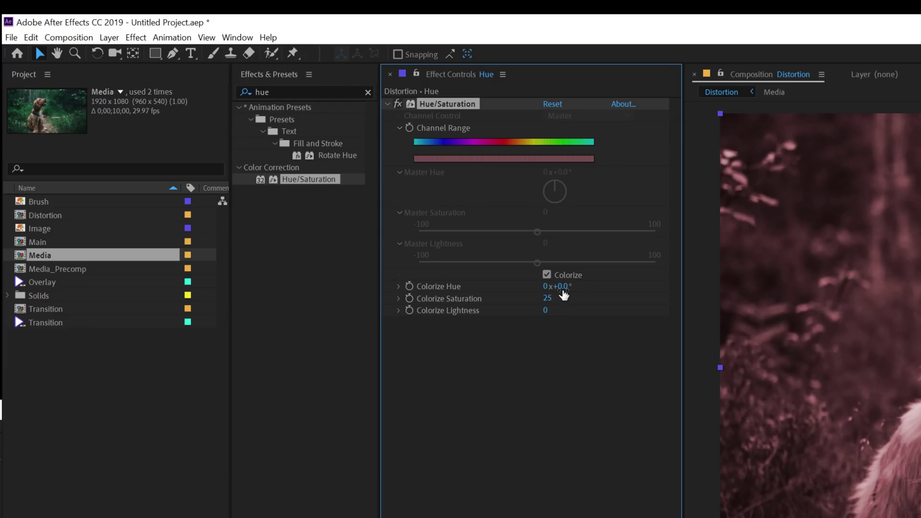
{"action": "left_click_drag", "start_coordinate": [558, 286], "coordinate": [736, 280]}
{"action": "left_click_drag", "start_coordinate": [547, 297], "coordinate": [566, 298]}
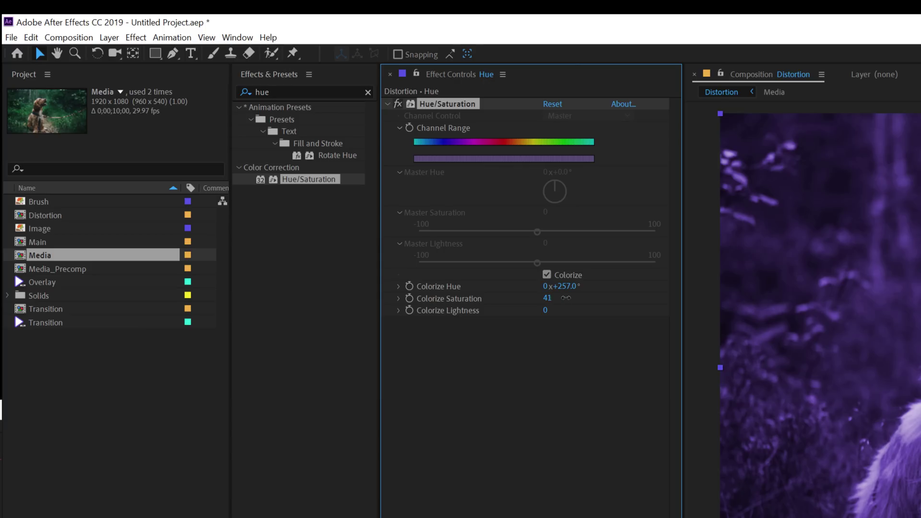
{"action": "left_click", "coordinate": [602, 462]}
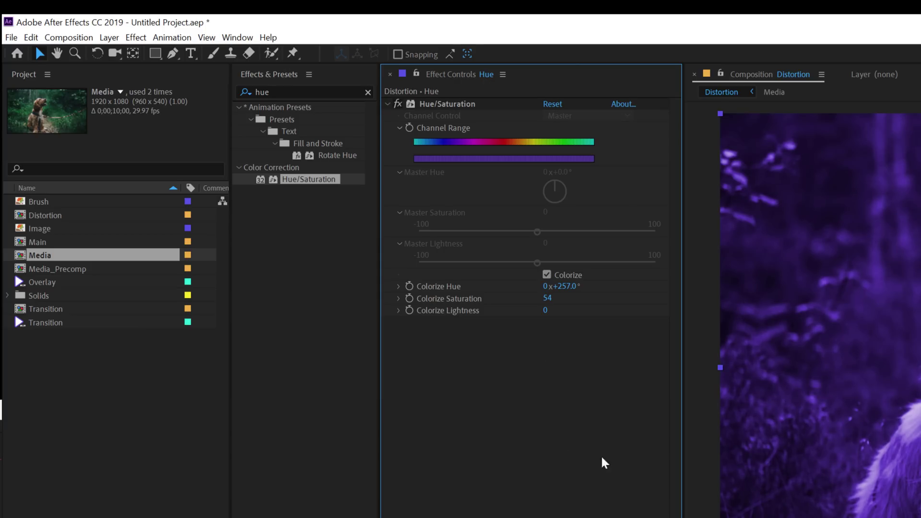
{"action": "left_click_drag", "start_coordinate": [573, 286], "coordinate": [579, 286]}
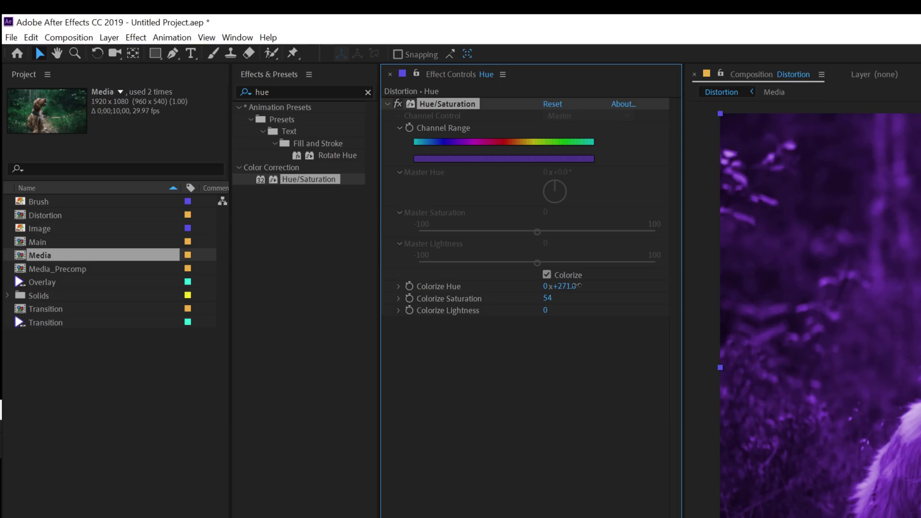
Step: Set the Hue layer's Colorize Saturation to 60
{"action": "left_click", "coordinate": [545, 370]}
{"action": "left_click", "coordinate": [549, 298]}
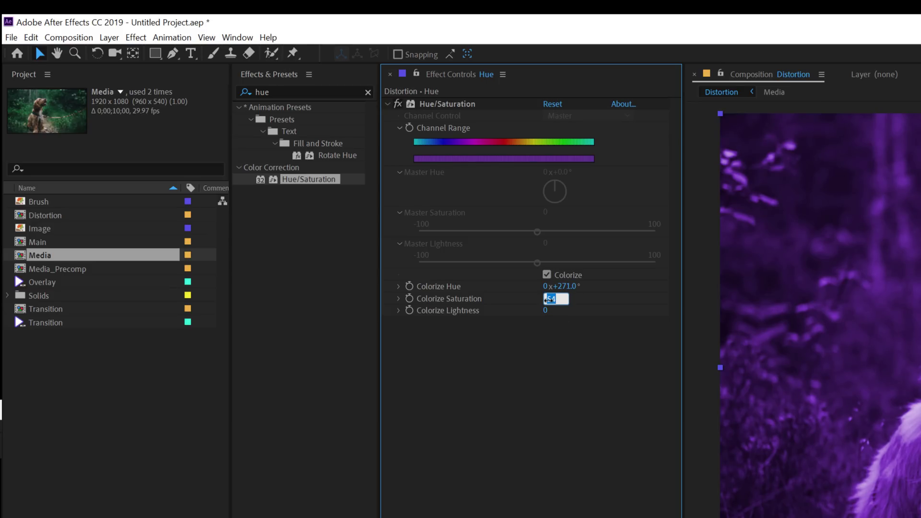
{"action": "type", "text": "60"}
{"action": "left_click", "coordinate": [546, 370]}
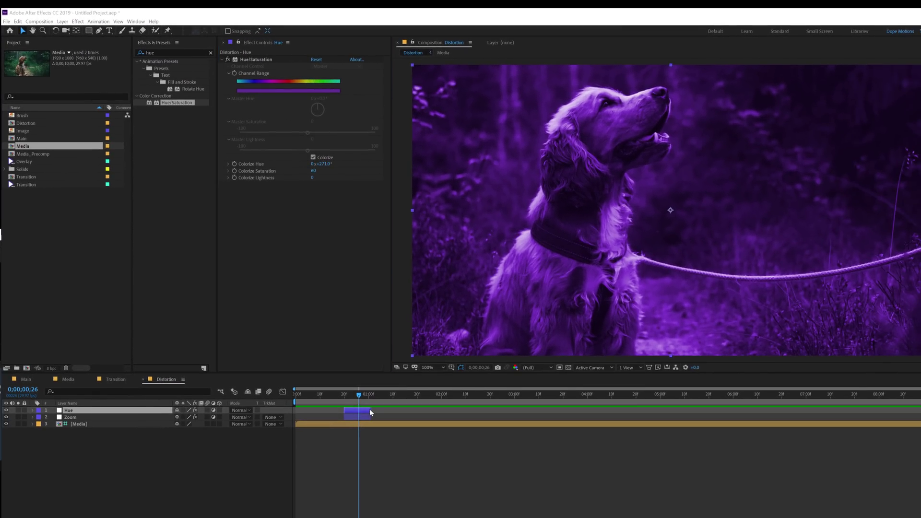
Step: Shift and extend the Hue layer to span about 0;00;00;25 to 0;00;01;16, and keyframe its Opacity at 0% at 0;00;00;26
{"action": "mouse_move", "coordinate": [369, 409]}
{"action": "left_mouse_down"}
{"action": "mouse_move", "coordinate": [391, 411]}
{"action": "mouse_move", "coordinate": [381, 409]}
{"action": "left_mouse_up"}
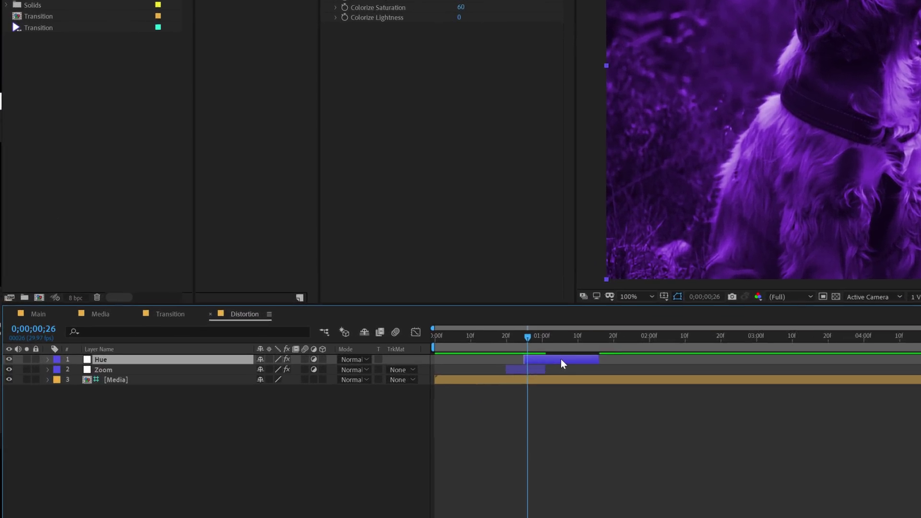
{"action": "key", "text": "t"}
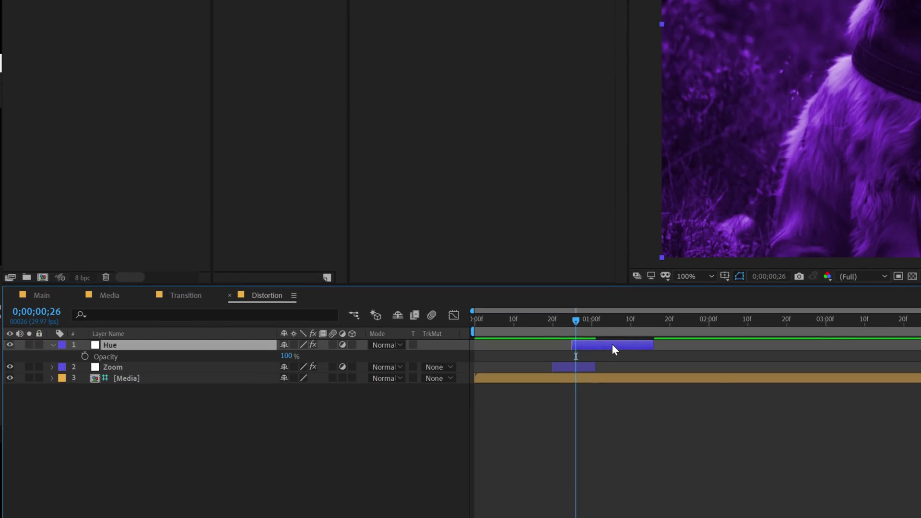
{"action": "left_click", "coordinate": [287, 356]}
{"action": "type", "text": "0"}
{"action": "key", "text": "Return"}
{"action": "left_click", "coordinate": [84, 357]}
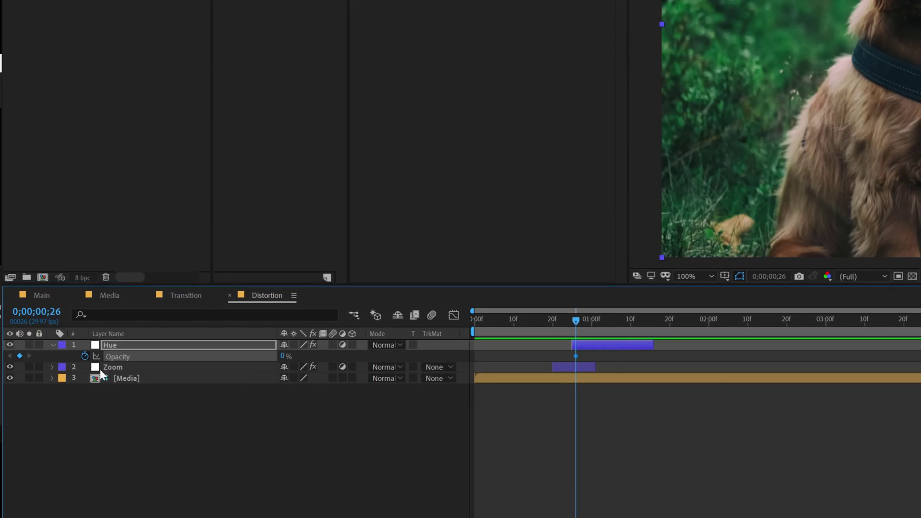
Step: Keyframe the Hue layer's Opacity to 100% at 0;00;01;00, hold it until about 0;00;01;08, and fade to 0% at 0;00;01;12
{"action": "left_click_drag", "start_coordinate": [577, 315], "coordinate": [591, 316]}
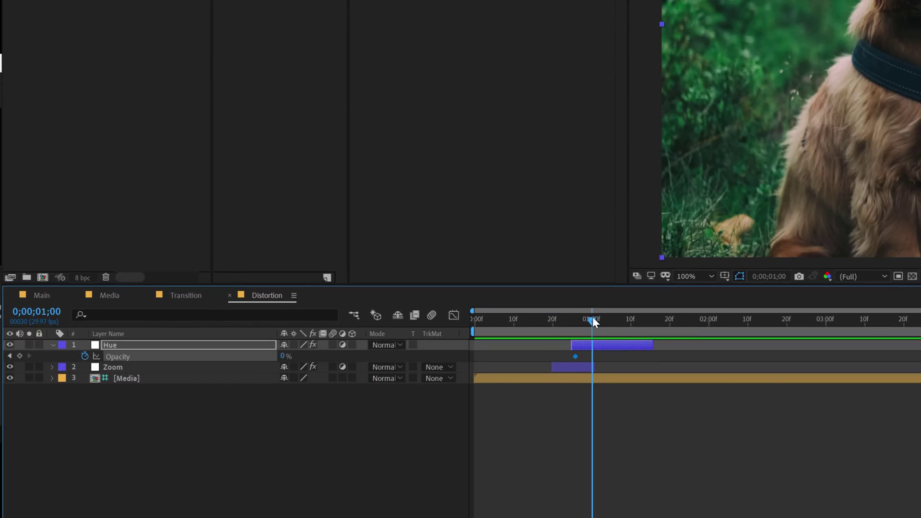
{"action": "left_click_drag", "start_coordinate": [284, 360], "coordinate": [332, 360]}
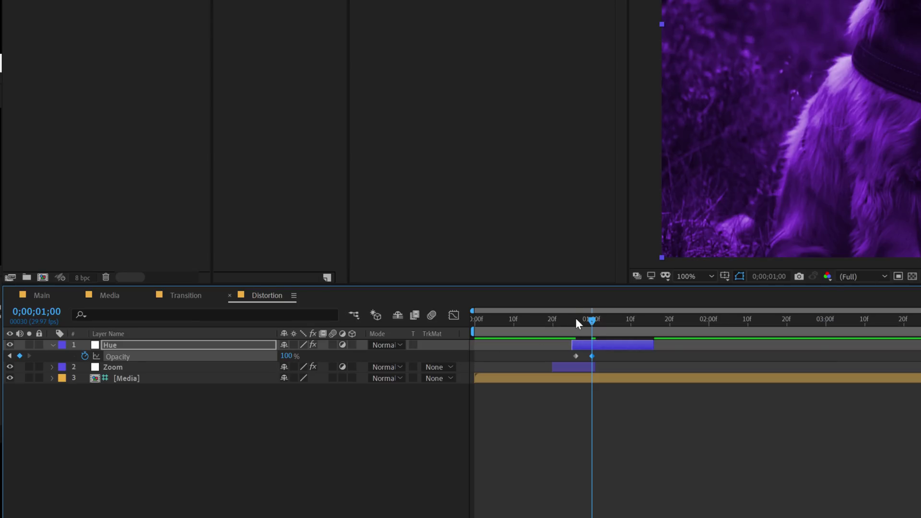
{"action": "left_click_drag", "start_coordinate": [603, 323], "coordinate": [640, 319]}
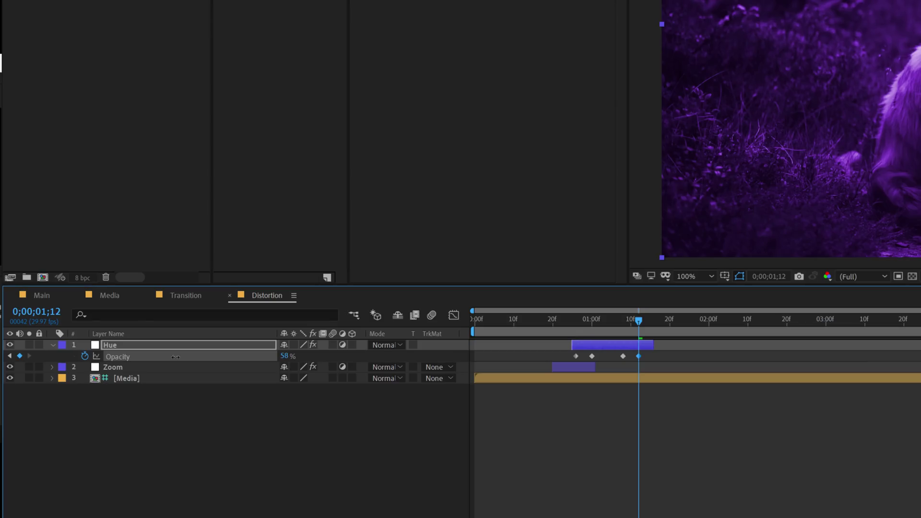
{"action": "mouse_move", "coordinate": [290, 357]}
{"action": "left_mouse_down"}
{"action": "mouse_move", "coordinate": [464, 331]}
{"action": "mouse_move", "coordinate": [549, 331]}
{"action": "mouse_move", "coordinate": [301, 354]}
{"action": "left_mouse_up"}
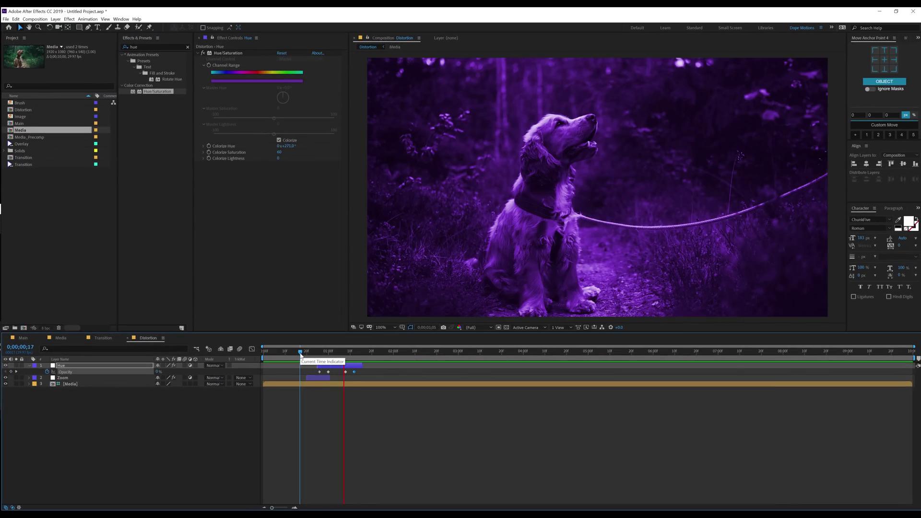
{"action": "key", "text": "t"}
Step: Duplicate the Hue layer and rename the copy as Blur
{"action": "left_click", "coordinate": [69, 364]}
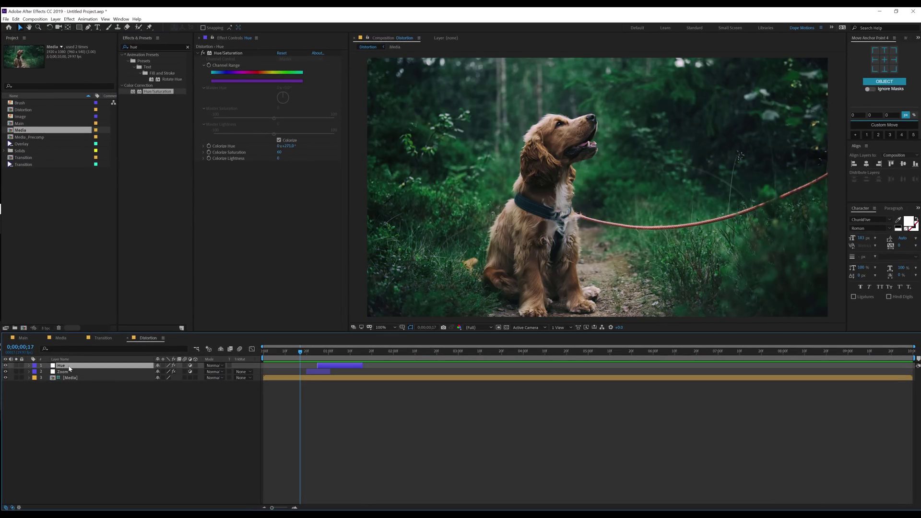
{"action": "key", "text": "ctrl+d"}
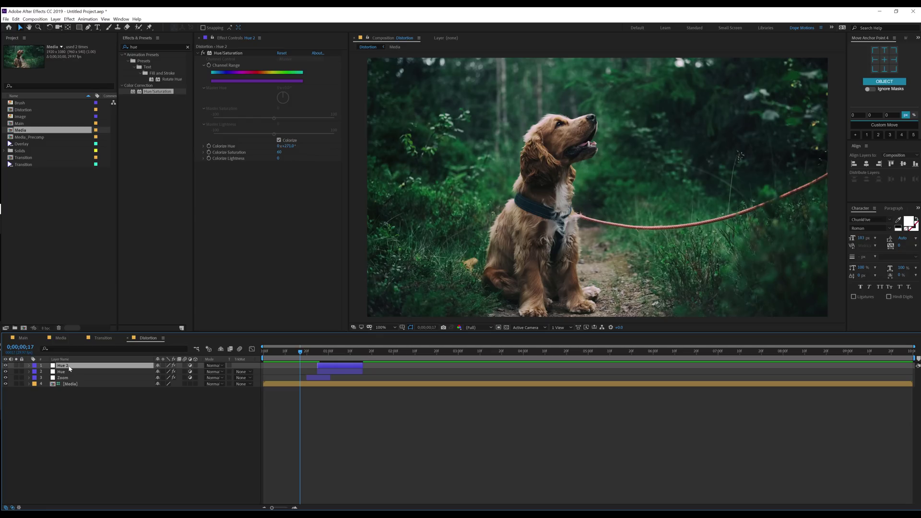
{"action": "key", "text": "Return"}
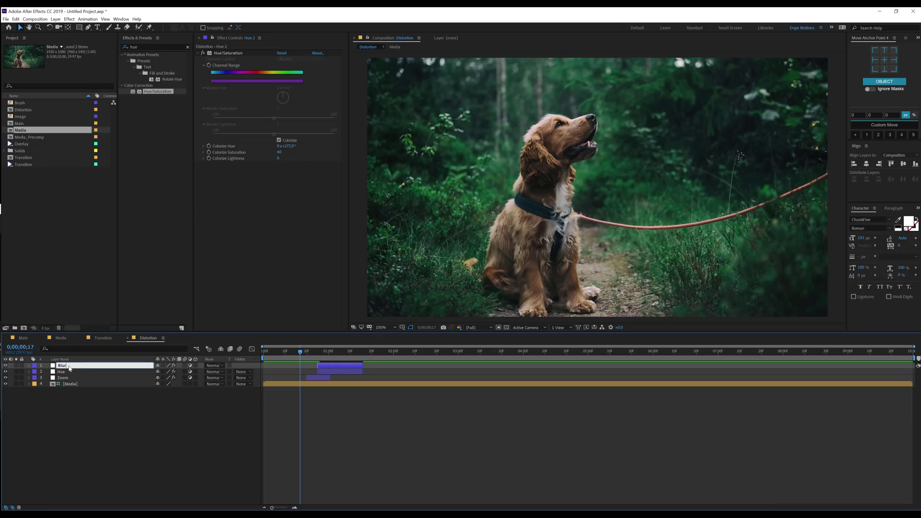
{"action": "key", "text": "Return"}
Step: Remove the Blur layer's Opacity keyframes with opacity at 100%, and shift the layer to start at 0;00;01;03
{"action": "key", "text": "t"}
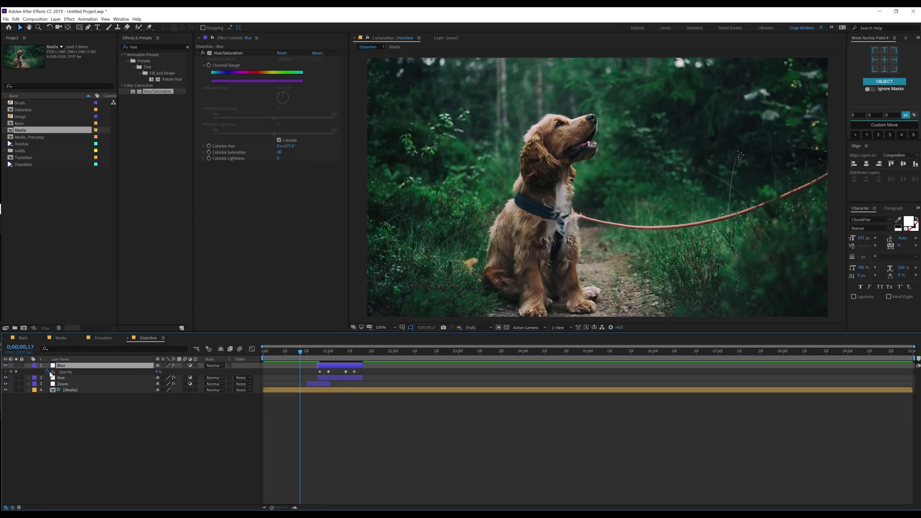
{"action": "left_click", "coordinate": [47, 371]}
{"action": "left_click_drag", "start_coordinate": [157, 374], "coordinate": [143, 373]}
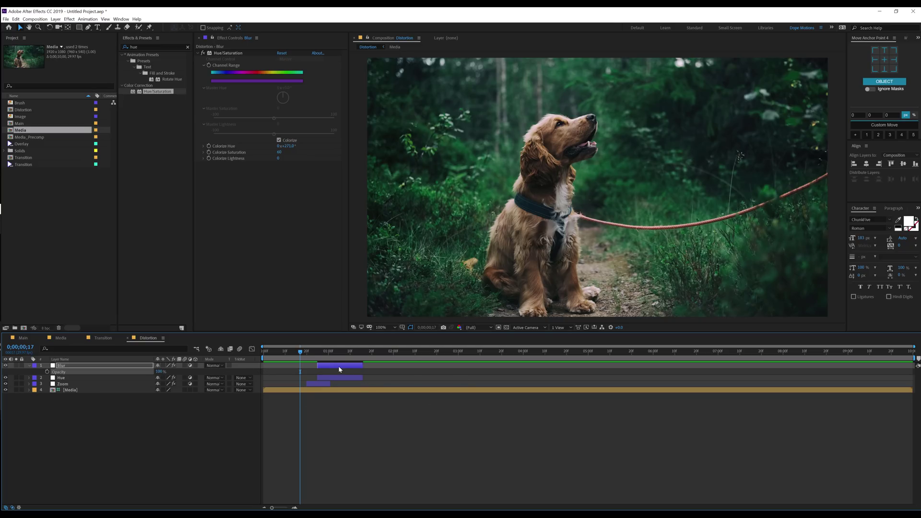
{"action": "left_click_drag", "start_coordinate": [338, 366], "coordinate": [353, 372]}
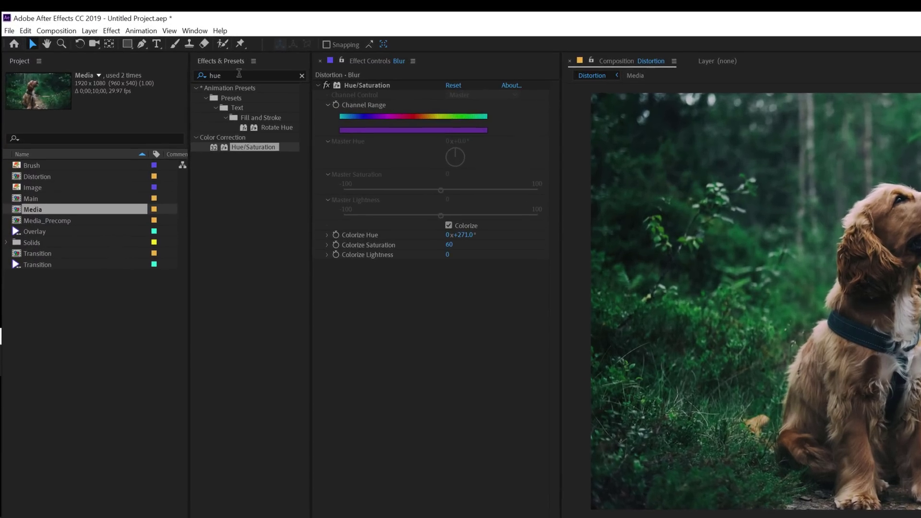
Step: Find the Fast Box Blur effect and apply it to the Blur layer
{"action": "key", "text": "ctrl+7"}
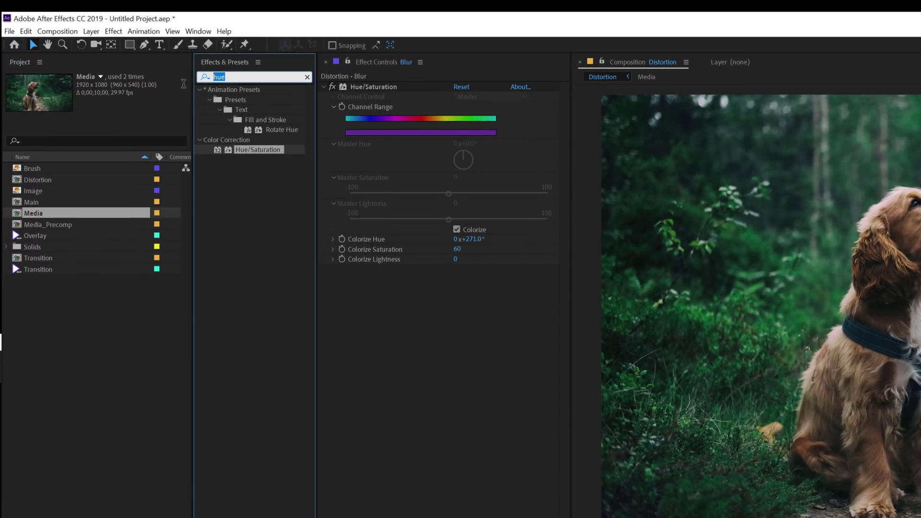
{"action": "type", "text": "blur"}
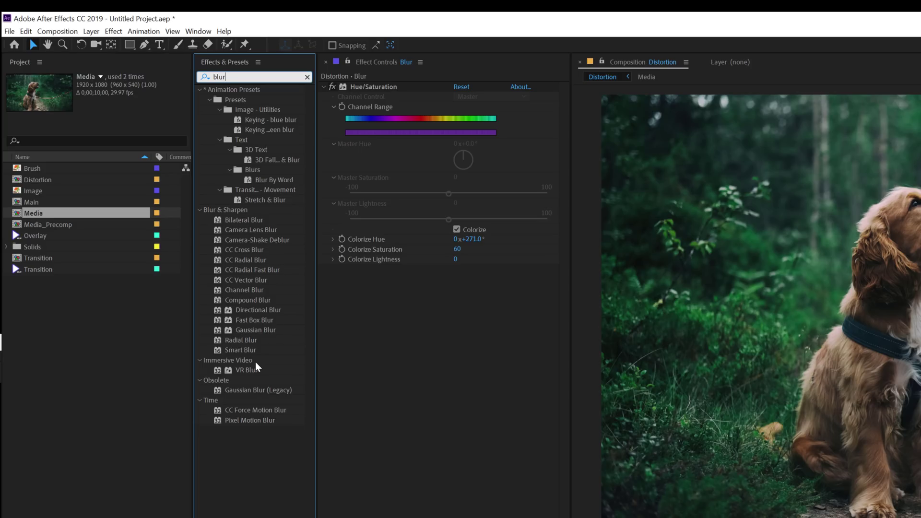
{"action": "key", "text": "BackSpace"}
{"action": "key", "text": "BackSpace"}
{"action": "key", "text": "BackSpace"}
{"action": "key", "text": "BackSpace"}
{"action": "type", "text": "fas"}
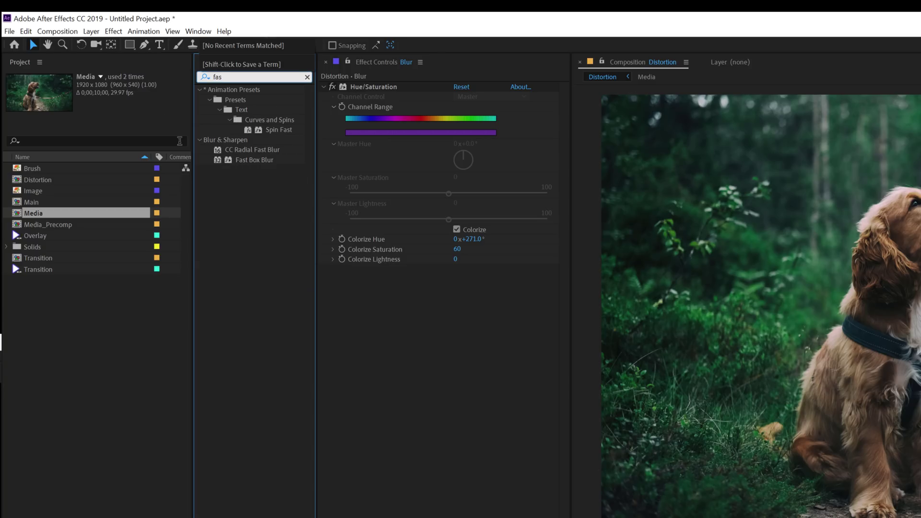
{"action": "left_click_drag", "start_coordinate": [239, 160], "coordinate": [501, 517]}
{"action": "left_click_drag", "start_coordinate": [382, 439], "coordinate": [426, 455]}
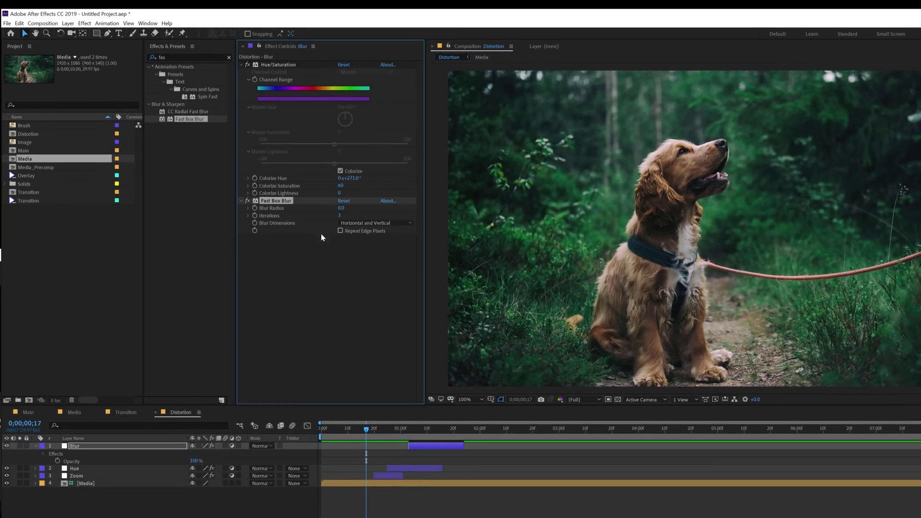
Step: Delete Hue/Saturation from the Blur layer and set the Fast Box Blur's Blur Radius to 5
{"action": "left_click", "coordinate": [268, 64]}
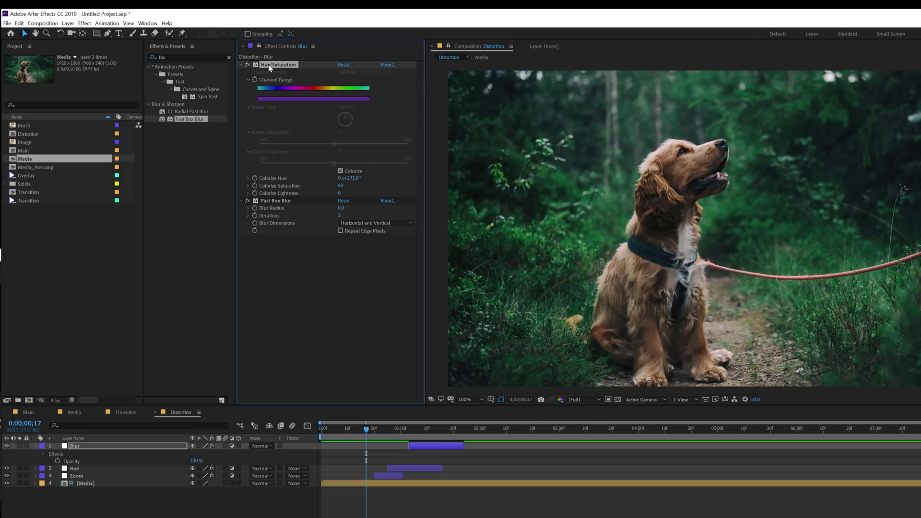
{"action": "key", "text": "Delete"}
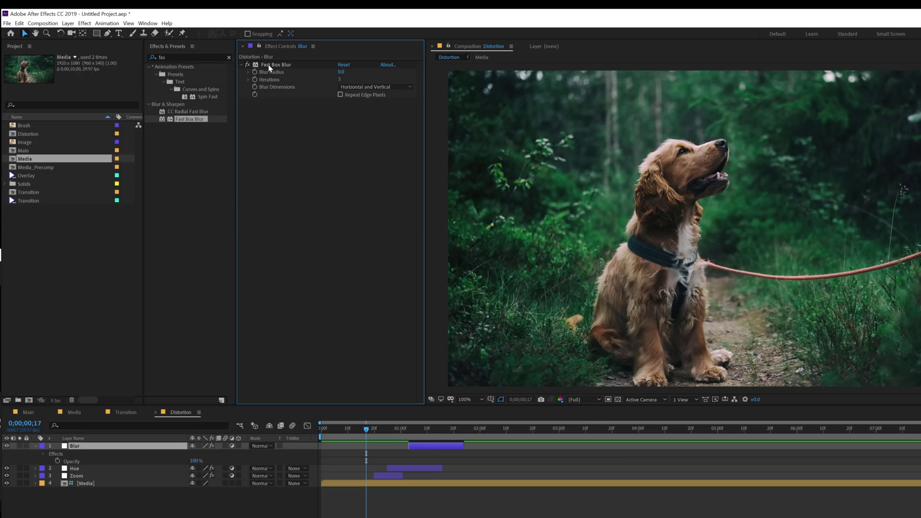
{"action": "left_click", "coordinate": [341, 72]}
{"action": "type", "text": "5"}
{"action": "key", "text": "Return"}
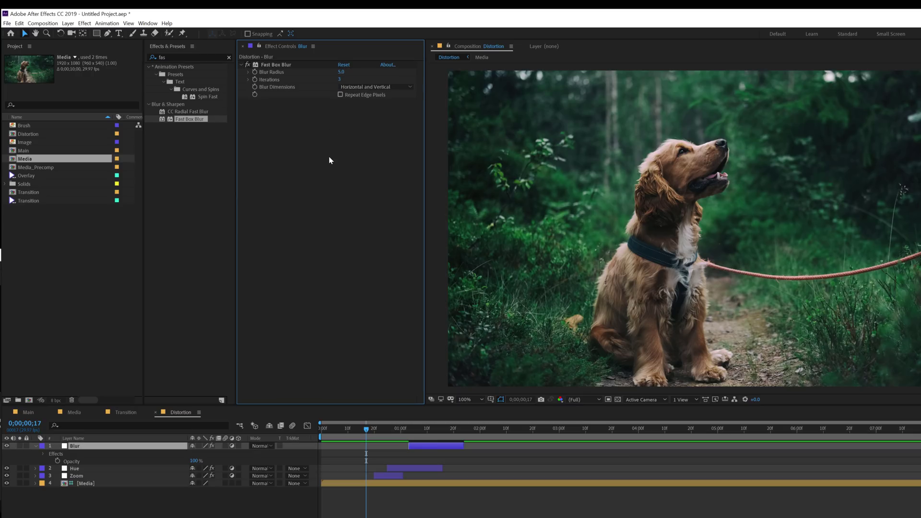
Step: Animate the Blur layer's Blur Radius from 5 at 0;00;01;03 to 0 at 0;00;01;16
{"action": "mouse_move", "coordinate": [409, 434]}
{"action": "left_mouse_down"}
{"action": "mouse_move", "coordinate": [432, 435]}
{"action": "mouse_move", "coordinate": [408, 440]}
{"action": "left_mouse_up"}
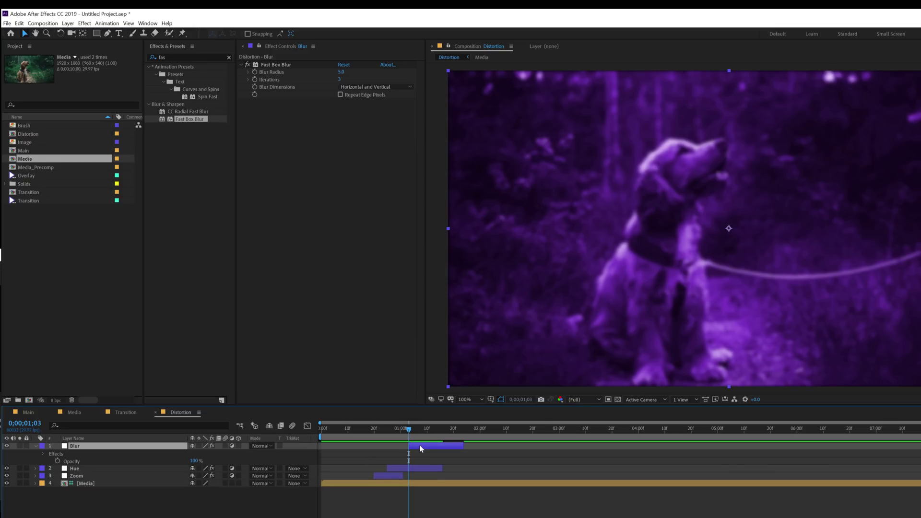
{"action": "left_click", "coordinate": [254, 73]}
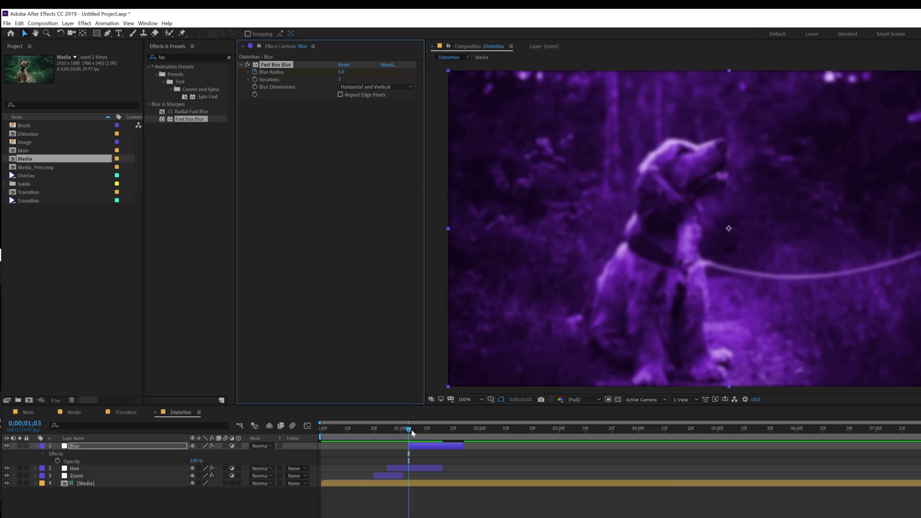
{"action": "left_click_drag", "start_coordinate": [411, 433], "coordinate": [443, 435]}
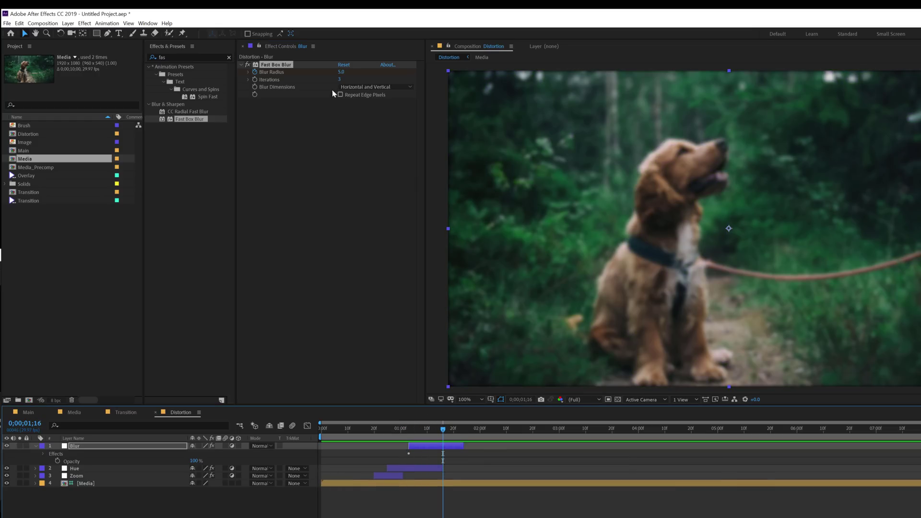
{"action": "left_click_drag", "start_coordinate": [343, 76], "coordinate": [335, 75]}
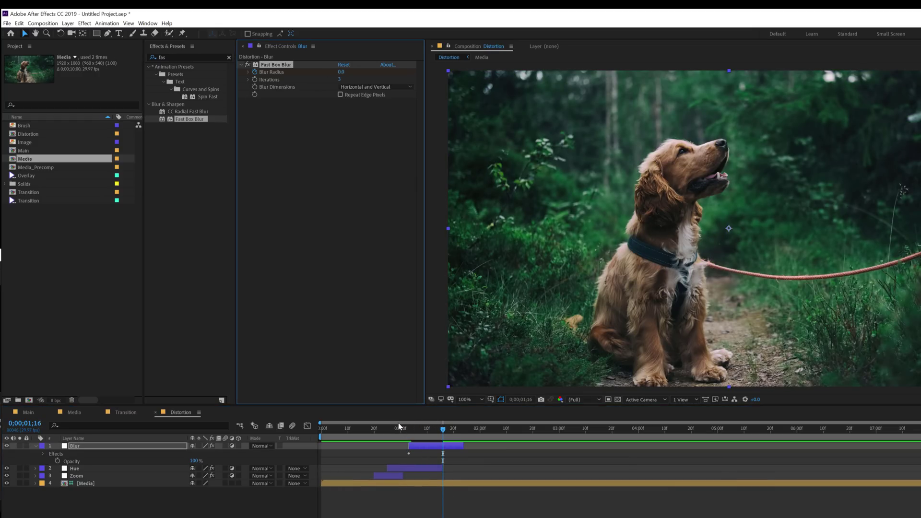
Step: Reveal the Blur layer's keyframes and preview the distortion from about 0;00;00;22
{"action": "left_click", "coordinate": [413, 445]}
{"action": "key", "text": "u"}
{"action": "left_click", "coordinate": [381, 430]}
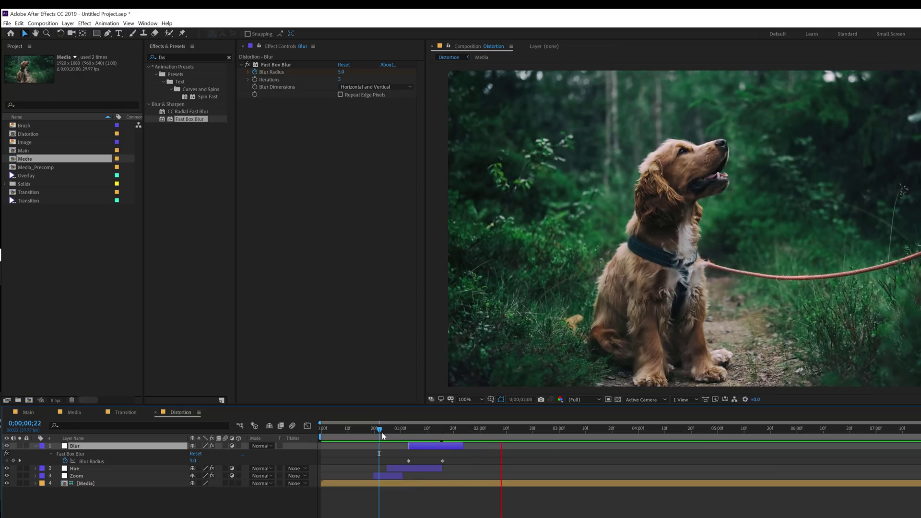
{"action": "left_click", "coordinate": [375, 432]}
Step: Collapse the Blur layer and, with the playhead at 0;00;01;03, create a white 1920 × 1080 solid named Flash
{"action": "left_click_drag", "start_coordinate": [375, 433], "coordinate": [409, 435]}
{"action": "left_click", "coordinate": [35, 446]}
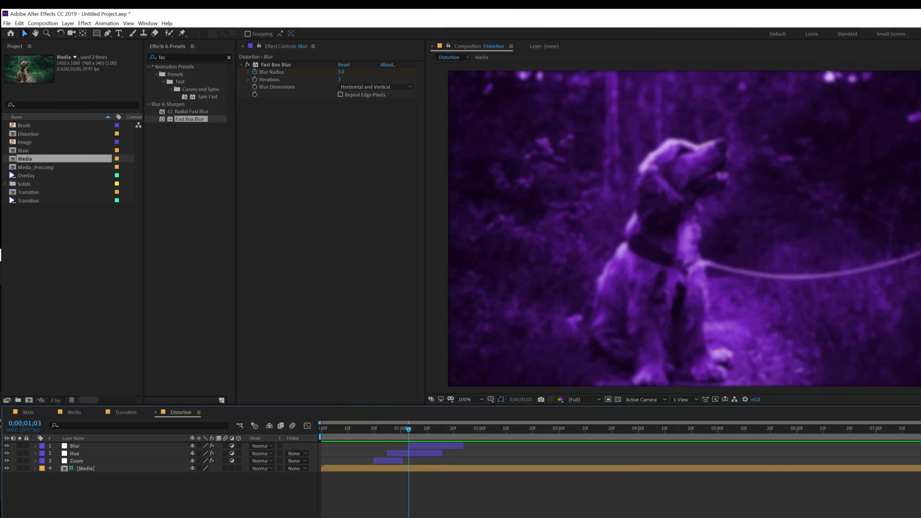
{"action": "key", "text": "ctrl+y"}
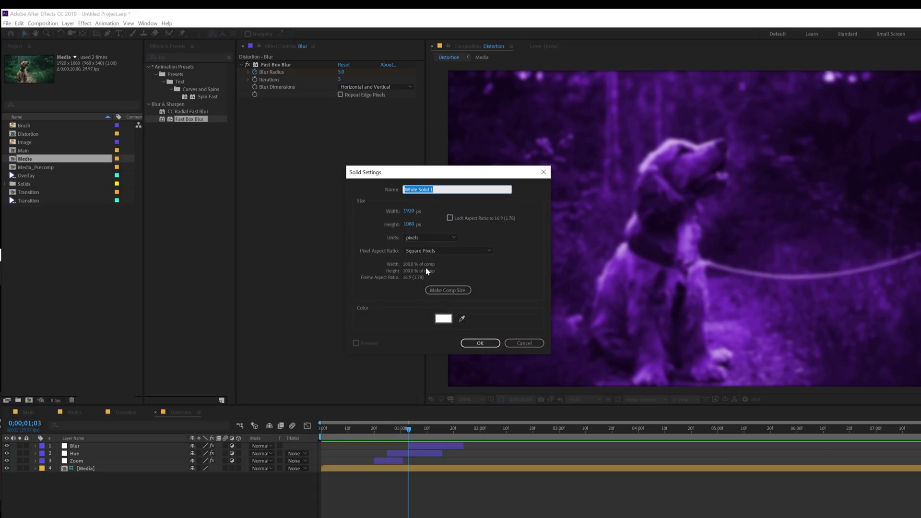
{"action": "type", "text": "Flash"}
{"action": "key", "text": "Return"}
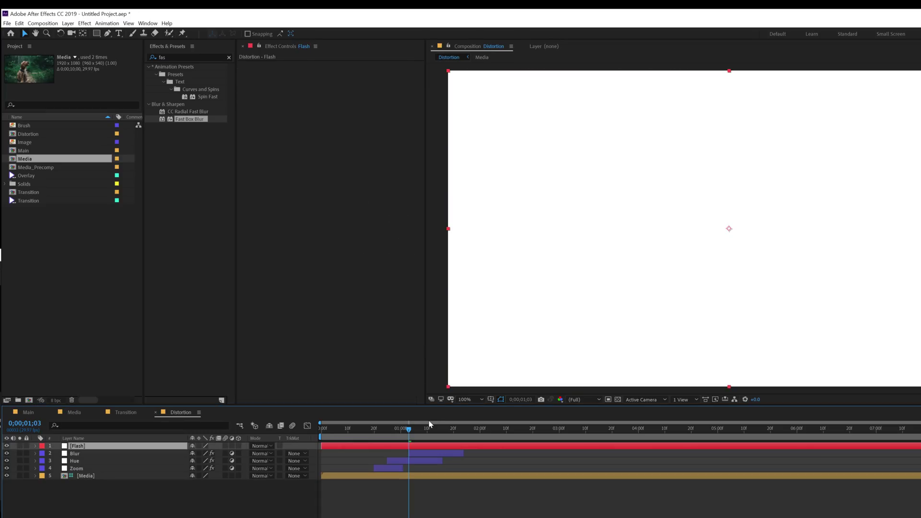
Step: Trim the Flash layer to run from 0;00;01;03 to 0;00;01;23, matching the Blur layer
{"action": "key", "text": "alt+bracketleft"}
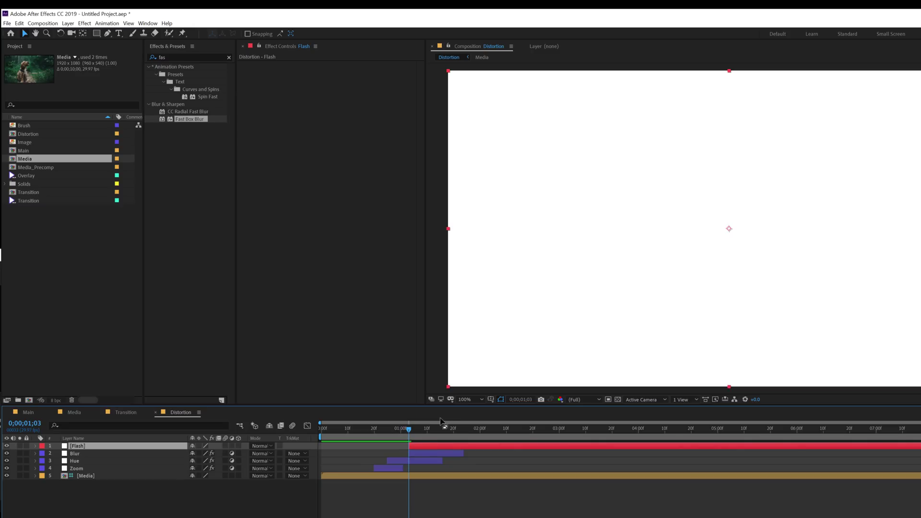
{"action": "left_click", "coordinate": [461, 428]}
{"action": "key", "text": "alt+bracketright"}
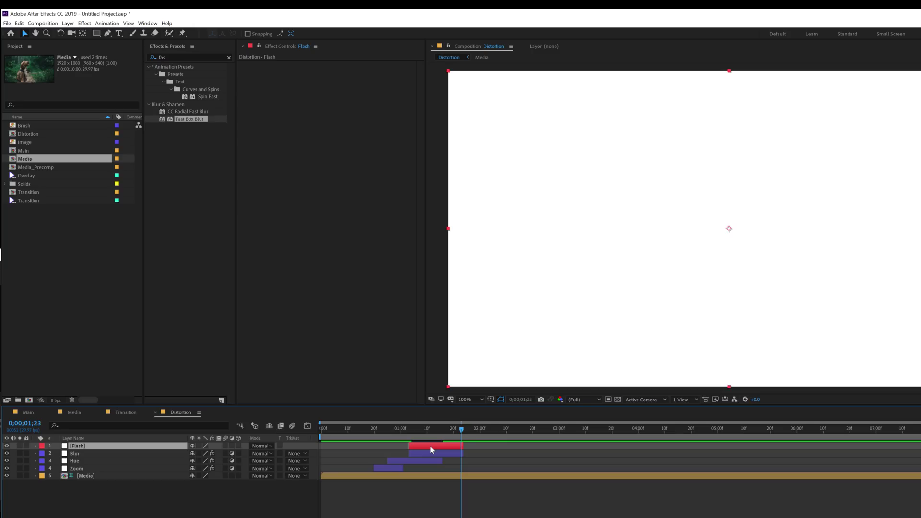
Step: Animate the Flash layer's Opacity from 100% at about 0;00;01;08 down to 0% at 0;00;01;23
{"action": "key", "text": "t"}
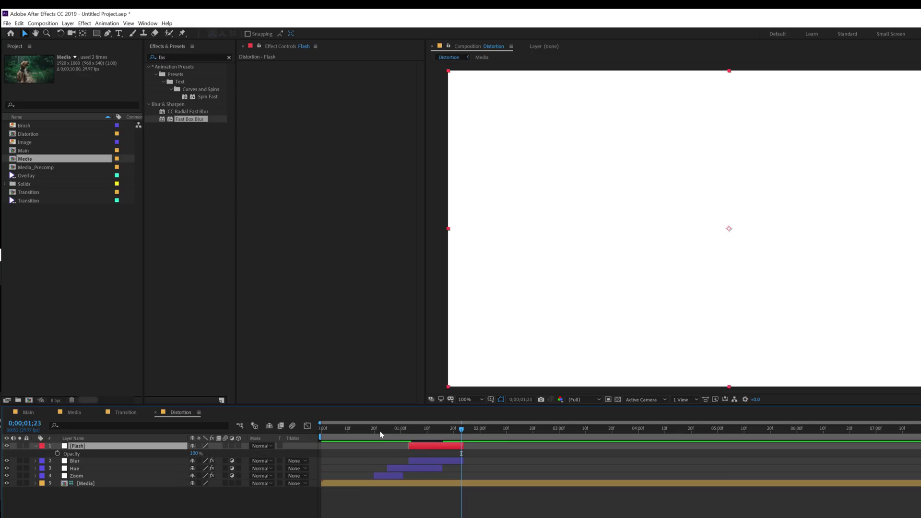
{"action": "left_click", "coordinate": [58, 453]}
{"action": "left_click_drag", "start_coordinate": [462, 454], "coordinate": [422, 454]}
{"action": "left_click_drag", "start_coordinate": [194, 452], "coordinate": [72, 457]}
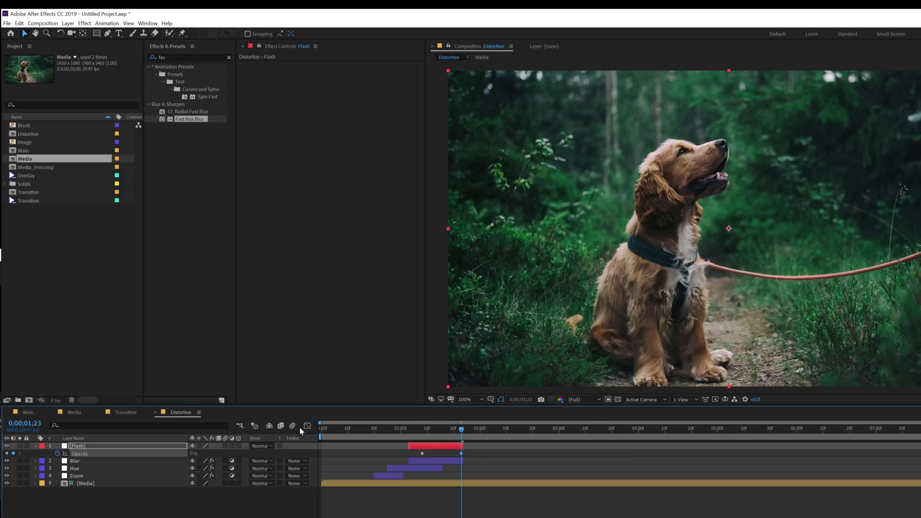
Step: Add a 0% Opacity keyframe to the Flash layer at 0;00;01;03 and preview the distortion from about 0;00;00;13
{"action": "left_click", "coordinate": [409, 427]}
{"action": "left_click", "coordinate": [194, 453]}
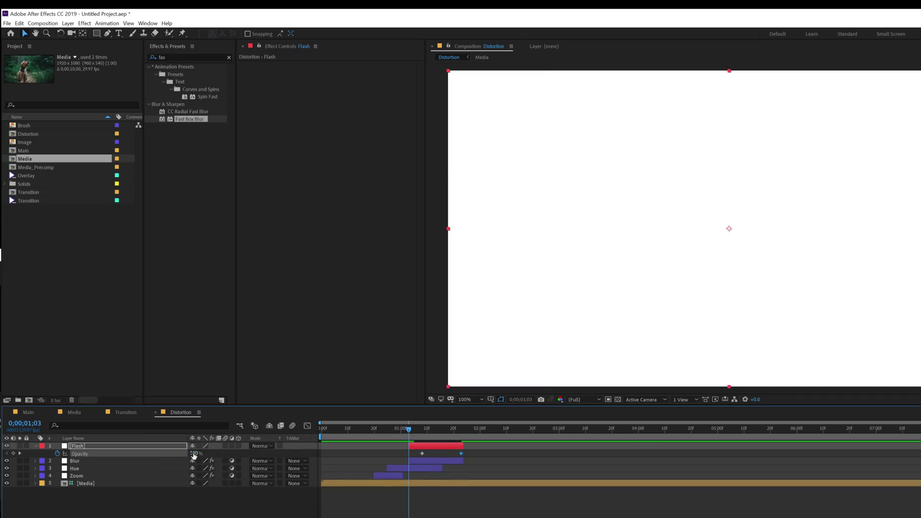
{"action": "type", "text": "0"}
{"action": "key", "text": "Return"}
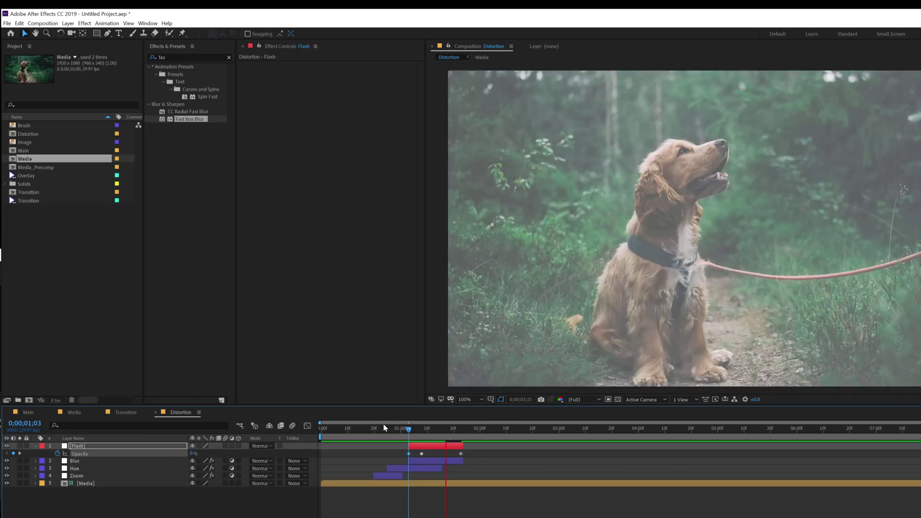
{"action": "left_click_drag", "start_coordinate": [408, 427], "coordinate": [401, 430]}
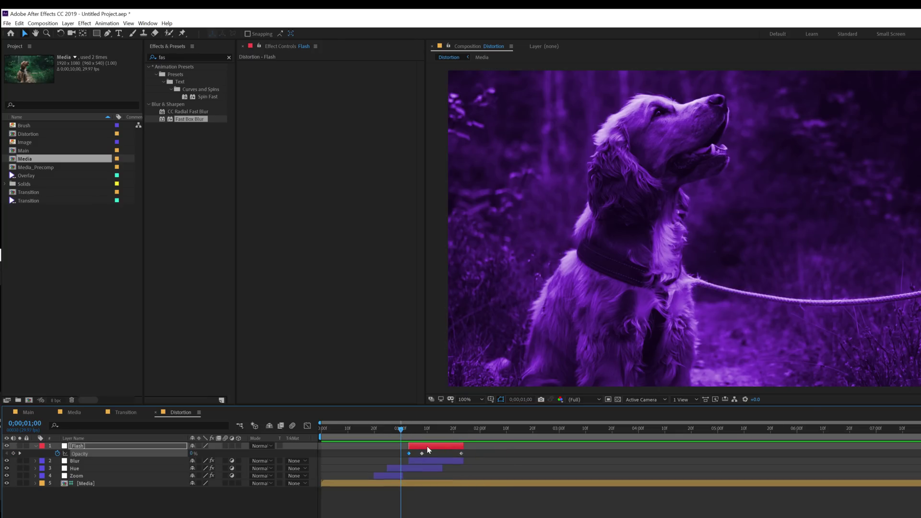
{"action": "left_click", "coordinate": [358, 430]}
{"action": "key", "text": "space"}
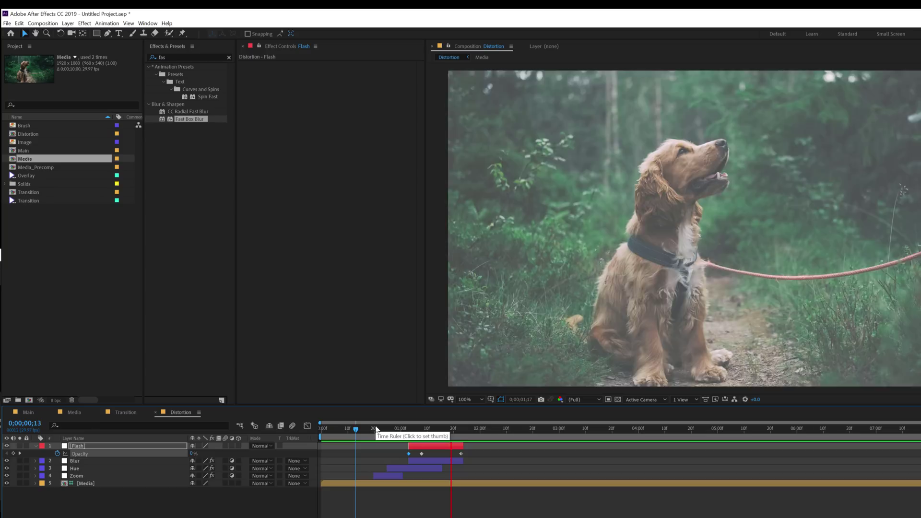
{"action": "left_click", "coordinate": [376, 428]}
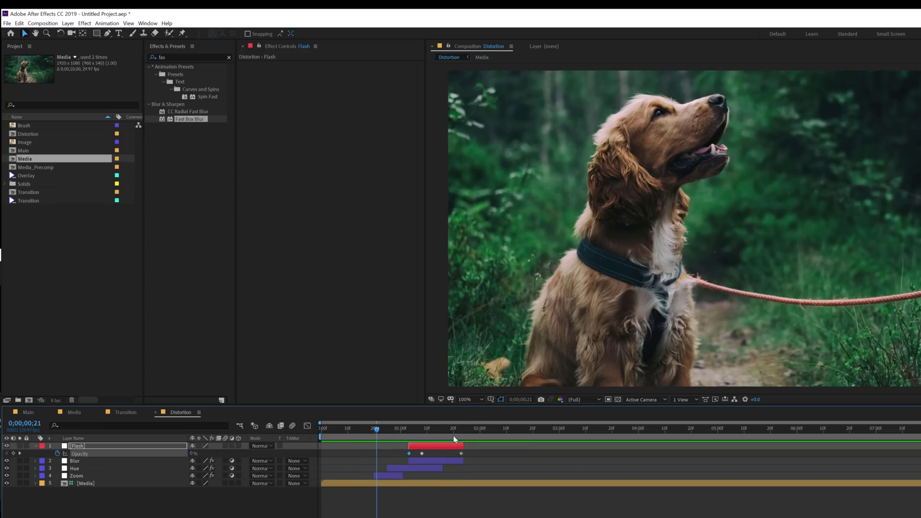
Step: Reveal the Hue layer's Opacity keyframes, slide the Flash layer to start at about 0;00;00;28, and preview the timing
{"action": "left_click", "coordinate": [404, 466]}
{"action": "key", "text": "t"}
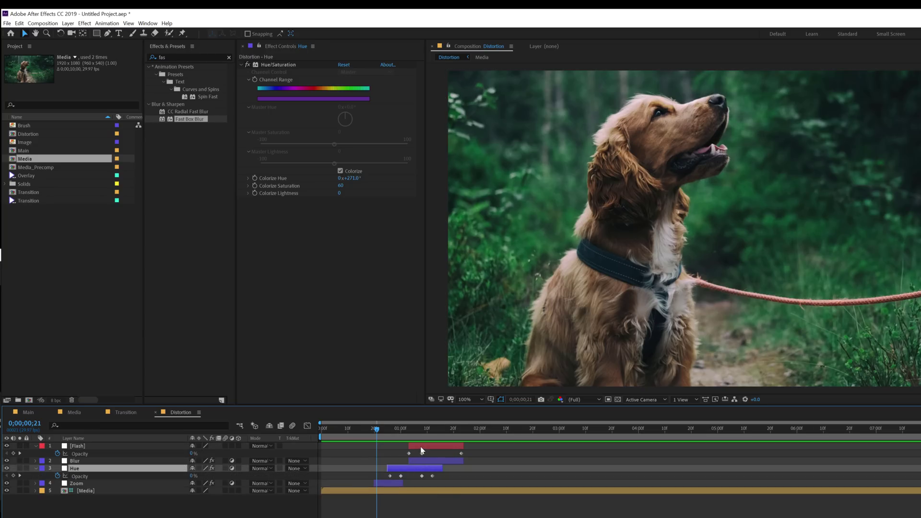
{"action": "left_click_drag", "start_coordinate": [422, 450], "coordinate": [404, 452]}
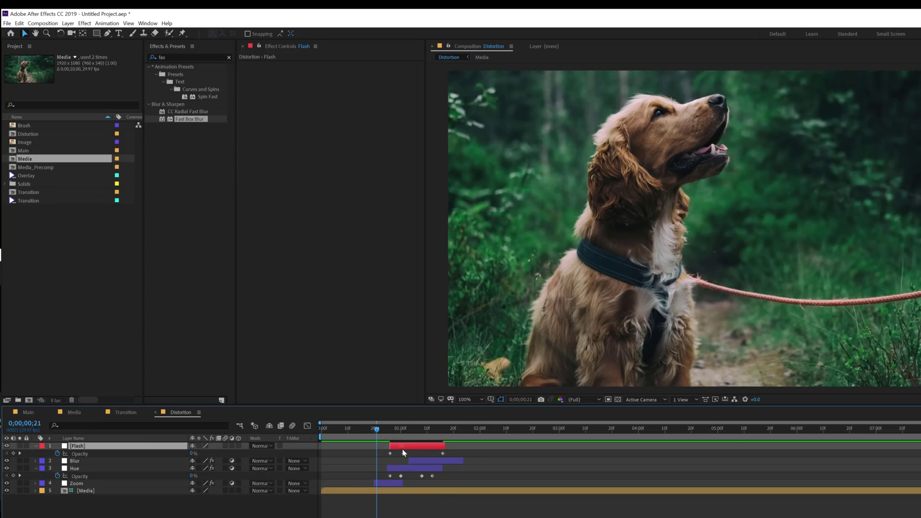
{"action": "key", "text": "space"}
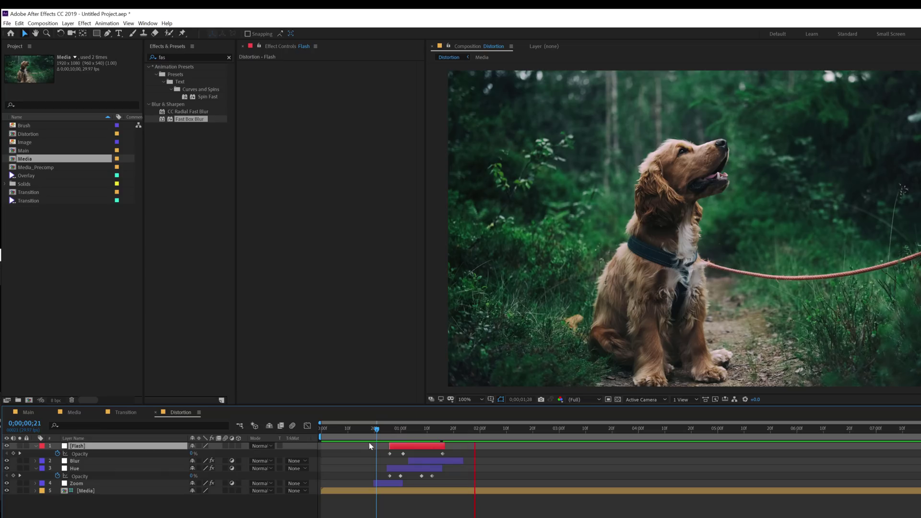
{"action": "left_click_drag", "start_coordinate": [393, 446], "coordinate": [406, 450]}
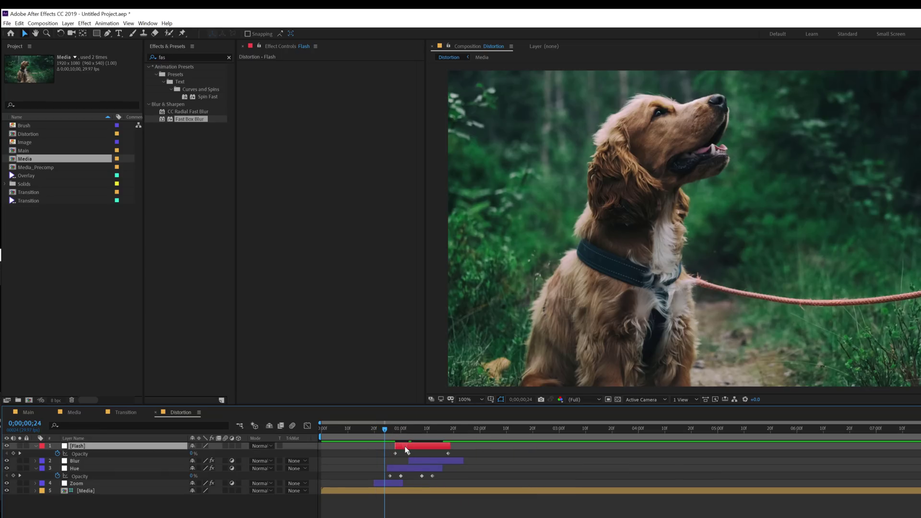
{"action": "left_click", "coordinate": [365, 433]}
{"action": "key", "text": "space"}
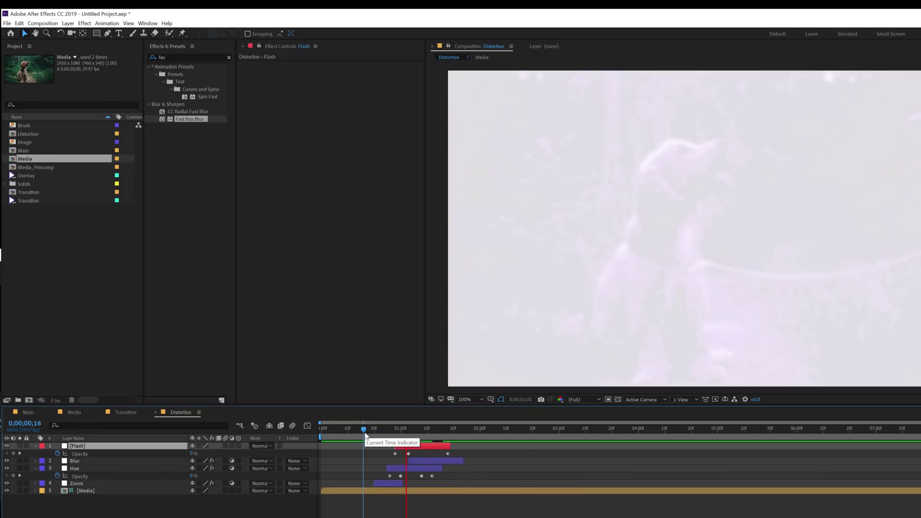
Step: Extend the Zoom layer's end to about 0;00;01;03 and shift Flash to start at about 0;00;01;00 with a shorter fade
{"action": "left_click", "coordinate": [398, 483]}
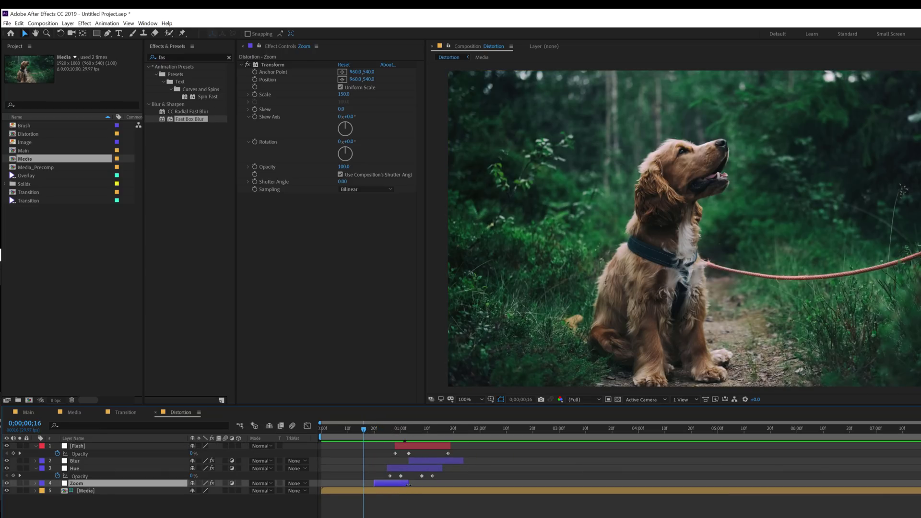
{"action": "key", "text": "space"}
{"action": "left_click_drag", "start_coordinate": [418, 449], "coordinate": [437, 453]}
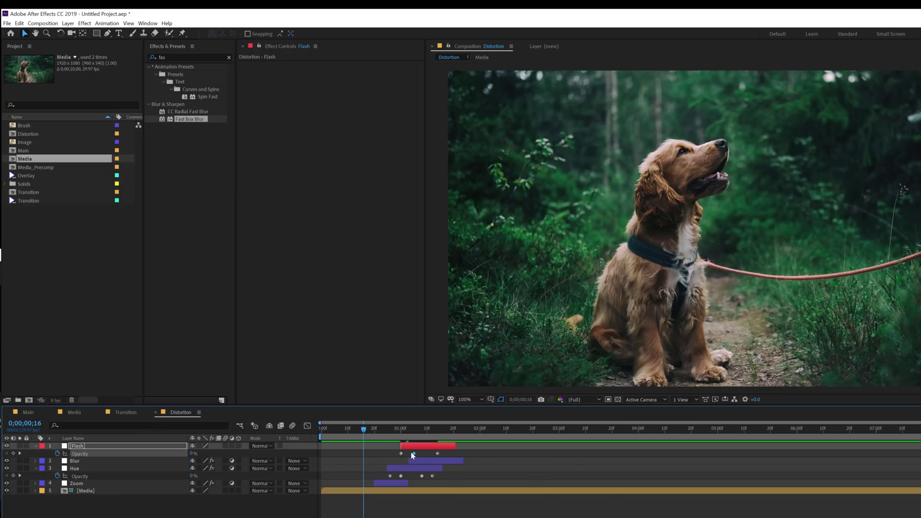
{"action": "left_click", "coordinate": [436, 453]}
Step: Extend the Hue layer to about 0;00;01;21, move its last two Opacity keyframes to about 0;00;01;11 and 0;00;01;15, and preview
{"action": "left_click", "coordinate": [417, 468]}
{"action": "left_click", "coordinate": [379, 436]}
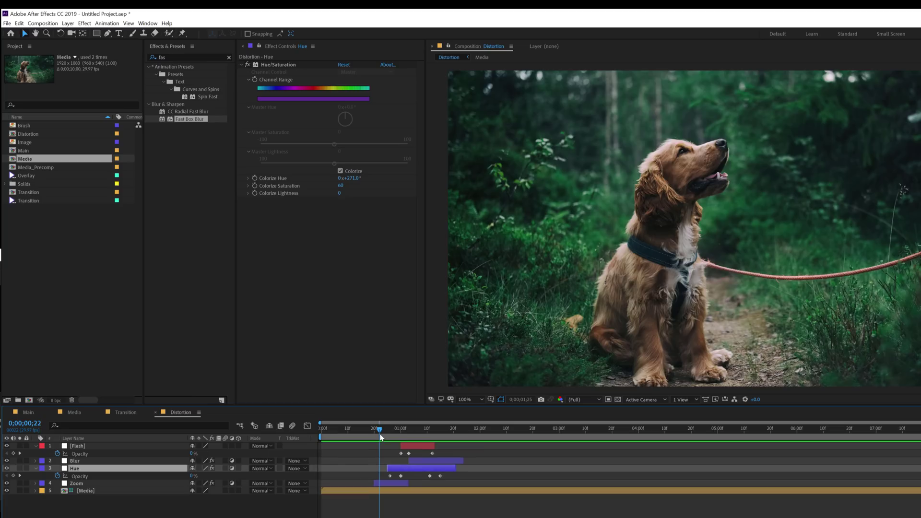
{"action": "key", "text": "space"}
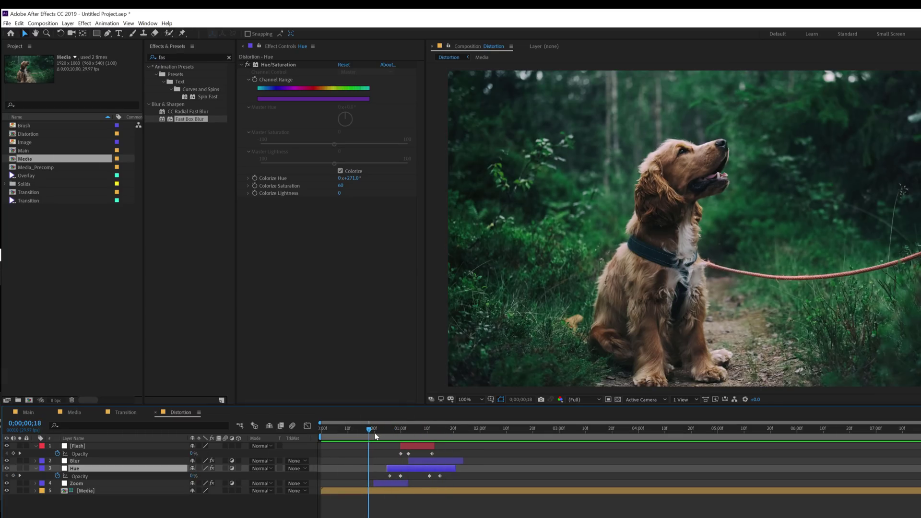
Step: Shift the Zoom layer to start at about 0;00;00;19 and scrub through the distortion to 0;00;01;18
{"action": "left_click_drag", "start_coordinate": [375, 436], "coordinate": [407, 432]}
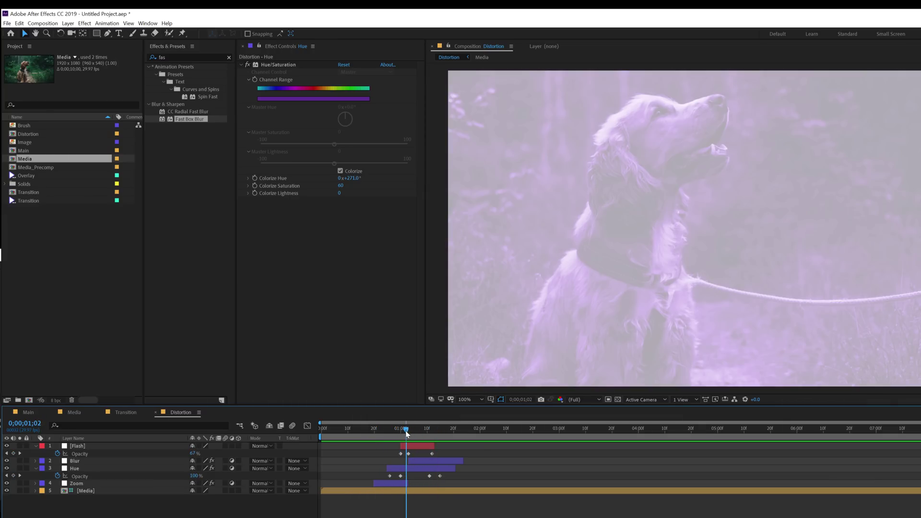
{"action": "left_click", "coordinate": [391, 483]}
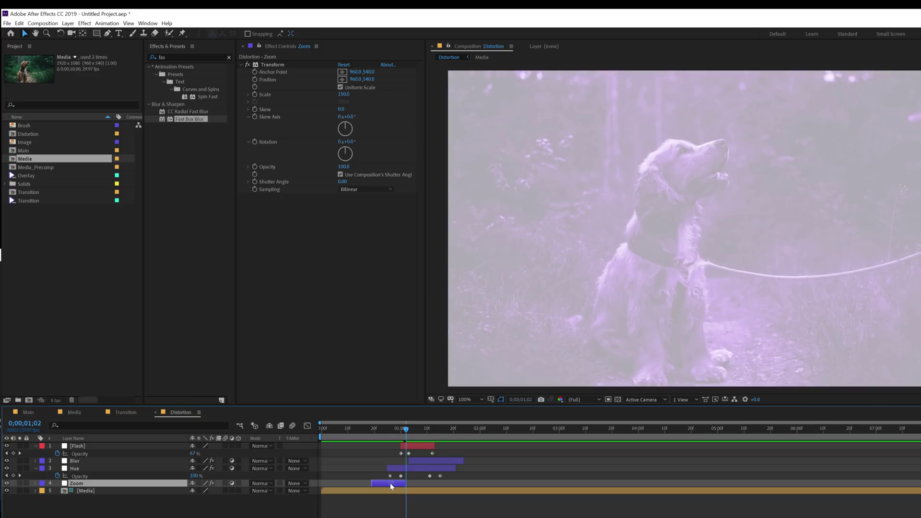
{"action": "left_click_drag", "start_coordinate": [413, 434], "coordinate": [450, 439]}
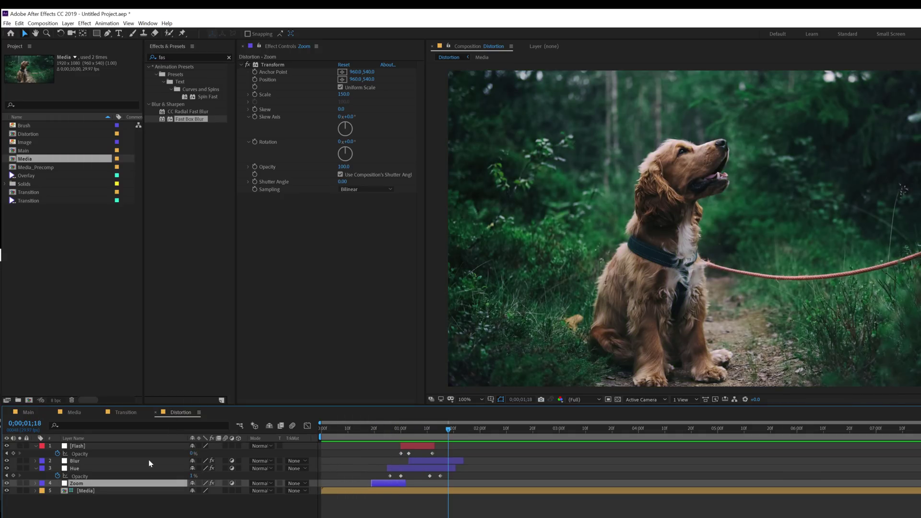
Step: Place the Distortion composition above all layers in Main, collapse its transformations, and offset its start to about 0;00;00;08
{"action": "left_click", "coordinate": [29, 413]}
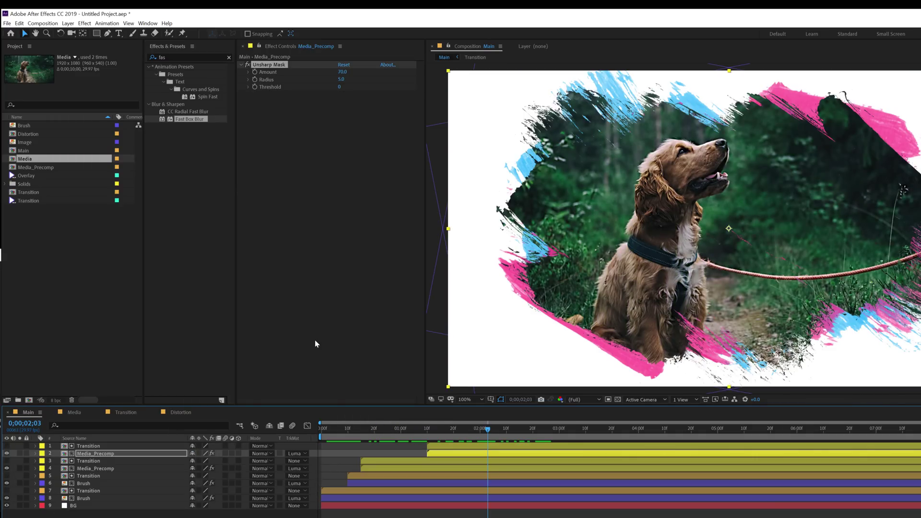
{"action": "left_click", "coordinate": [47, 210]}
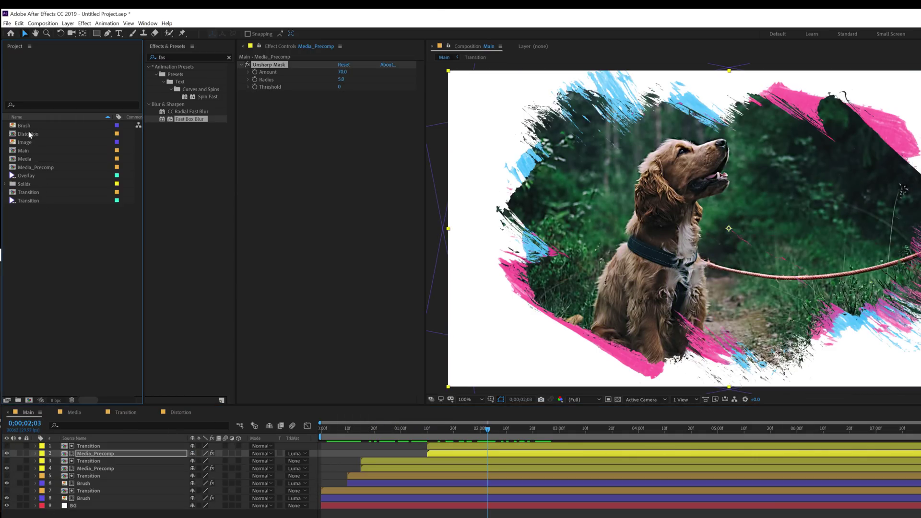
{"action": "left_click_drag", "start_coordinate": [28, 136], "coordinate": [322, 435]}
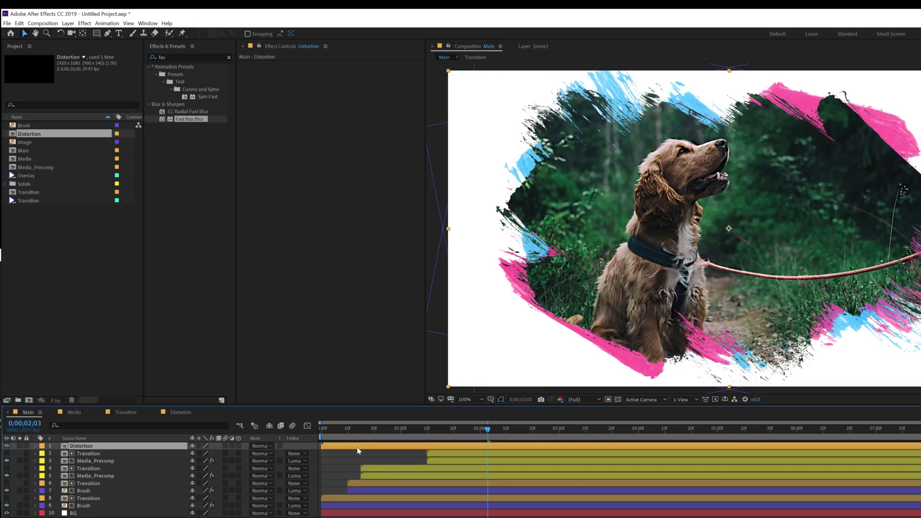
{"action": "left_click", "coordinate": [199, 446]}
{"action": "mouse_move", "coordinate": [359, 451]}
{"action": "left_mouse_down"}
{"action": "mouse_move", "coordinate": [400, 451]}
{"action": "mouse_move", "coordinate": [370, 440]}
{"action": "mouse_move", "coordinate": [524, 439]}
{"action": "mouse_move", "coordinate": [407, 428]}
{"action": "mouse_move", "coordinate": [347, 432]}
{"action": "mouse_move", "coordinate": [373, 436]}
{"action": "mouse_move", "coordinate": [355, 450]}
{"action": "mouse_move", "coordinate": [378, 429]}
{"action": "mouse_move", "coordinate": [479, 445]}
{"action": "mouse_move", "coordinate": [286, 444]}
{"action": "left_mouse_up"}
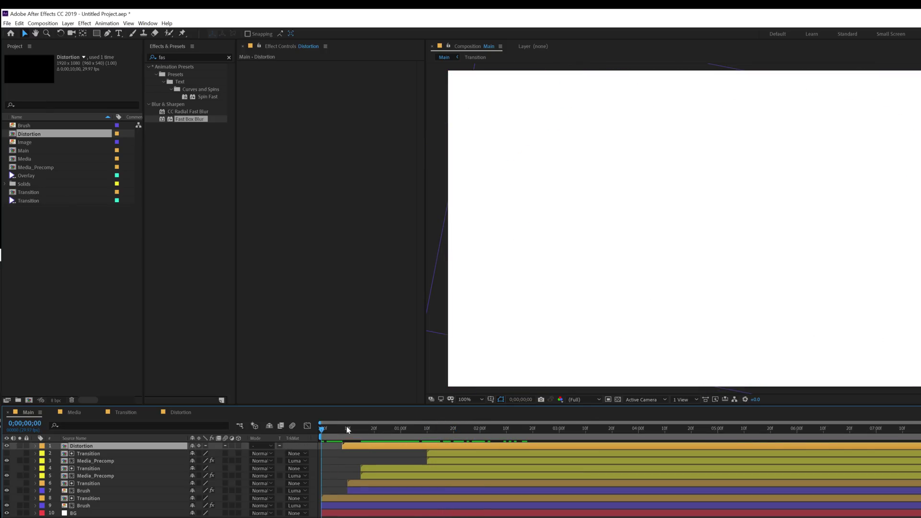
Step: Preview the brush reveal with the distortion in Main and examine the frames up to about 0;00;01;01
{"action": "key", "text": "space"}
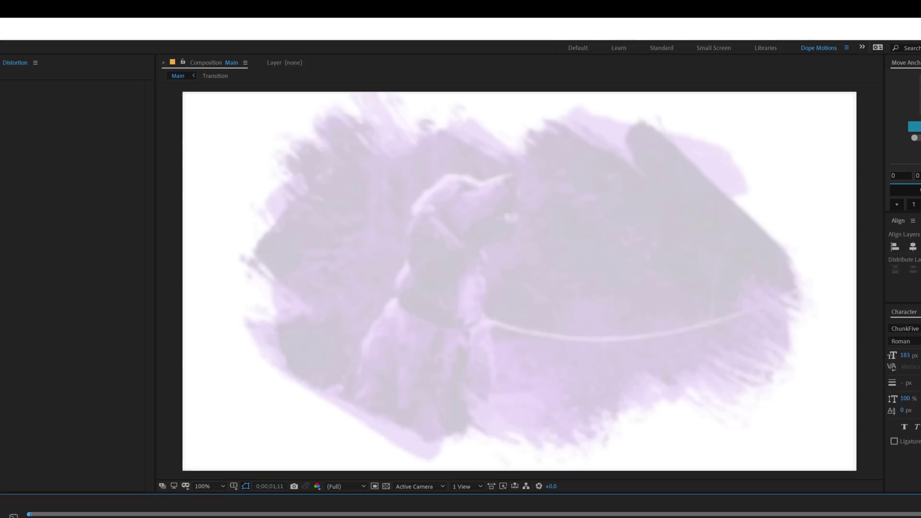
{"action": "key", "text": "space"}
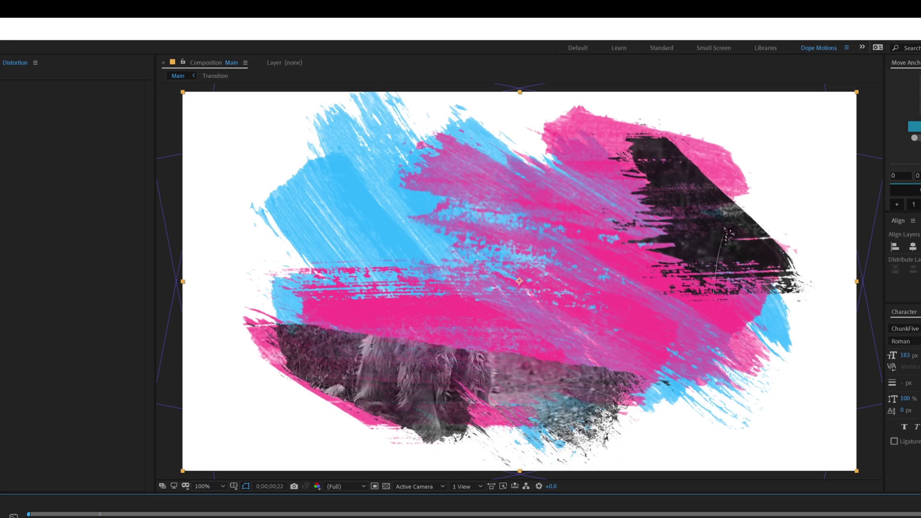
{"action": "key", "text": "space"}
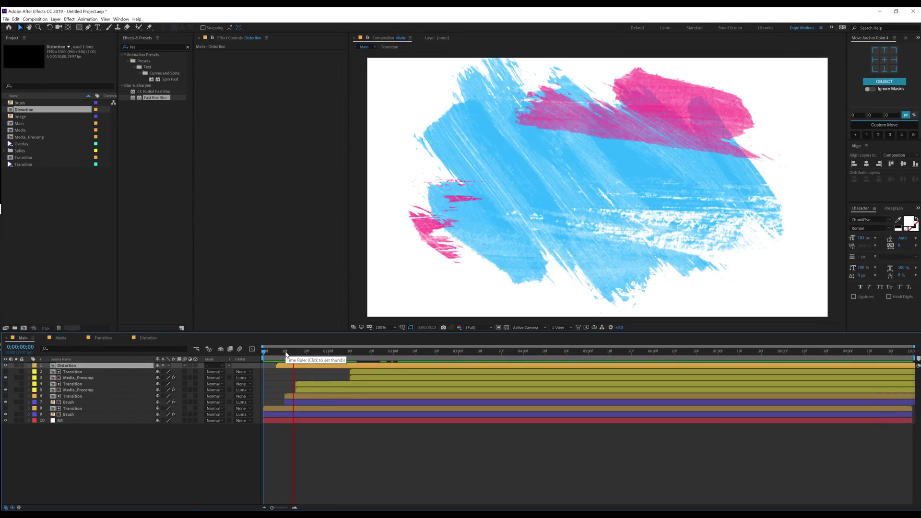
{"action": "key", "text": "space"}
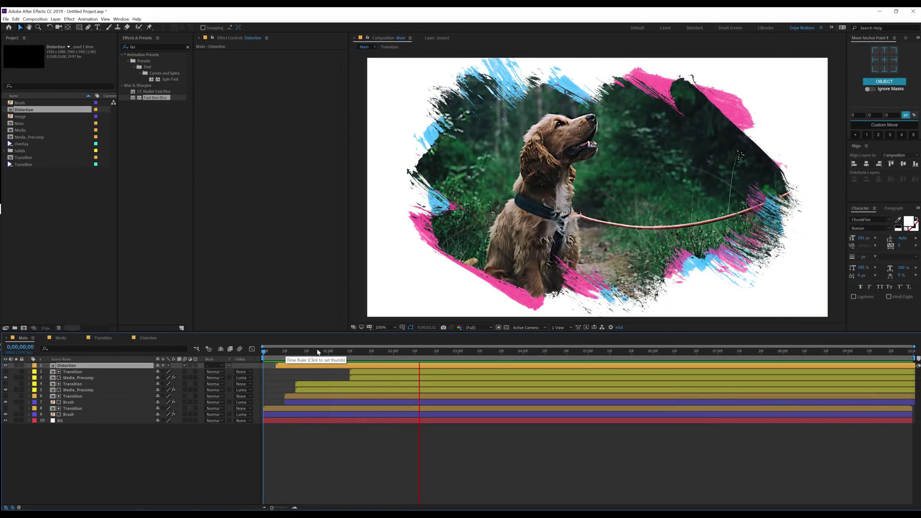
{"action": "key", "text": "space"}
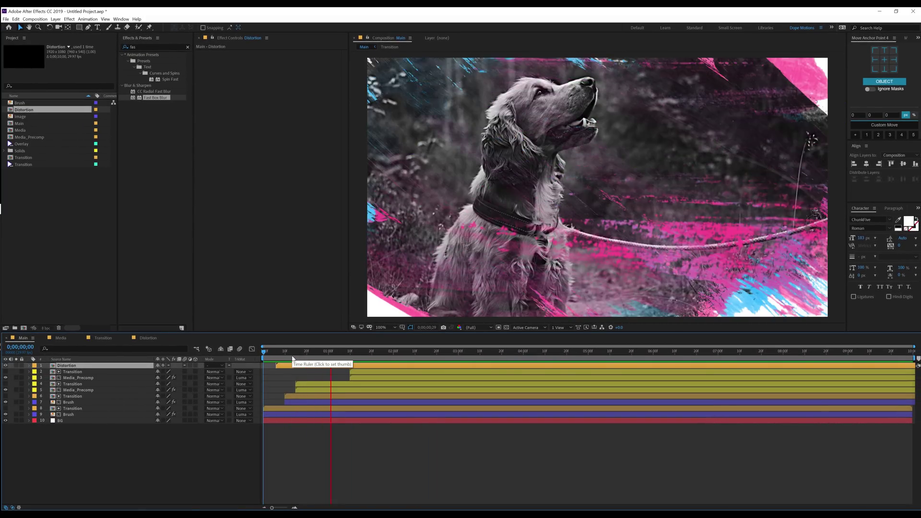
{"action": "mouse_move", "coordinate": [316, 358]}
{"action": "left_mouse_down"}
{"action": "mouse_move", "coordinate": [345, 358]}
{"action": "mouse_move", "coordinate": [332, 359]}
{"action": "left_mouse_up"}
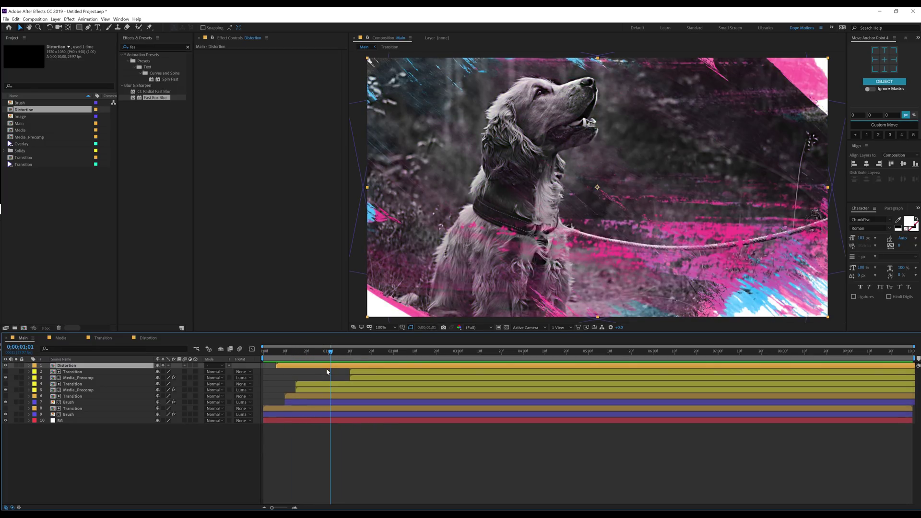
Step: Open Distortion, shift the Flash layer to start at 0;00;00;25, and scrub Main to check the flash timing
{"action": "double_click", "coordinate": [329, 368]}
{"action": "left_click", "coordinate": [329, 369]}
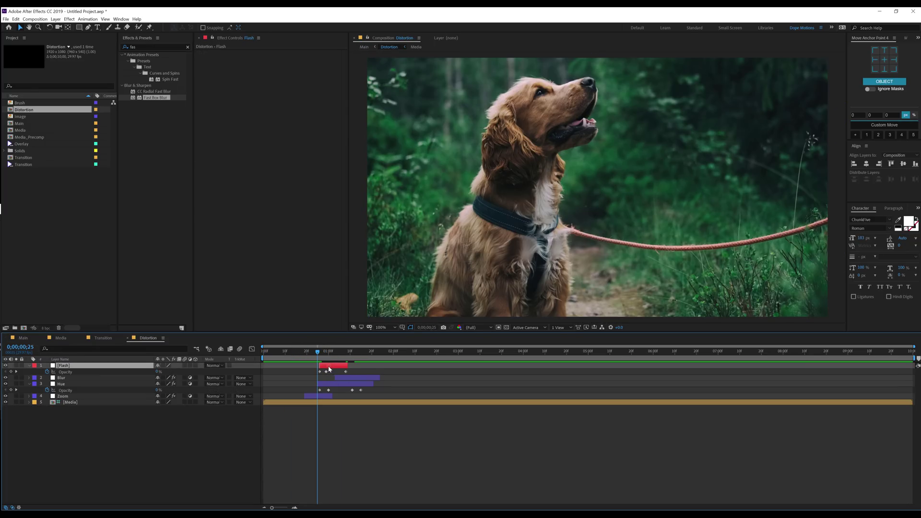
{"action": "left_click", "coordinate": [321, 359]}
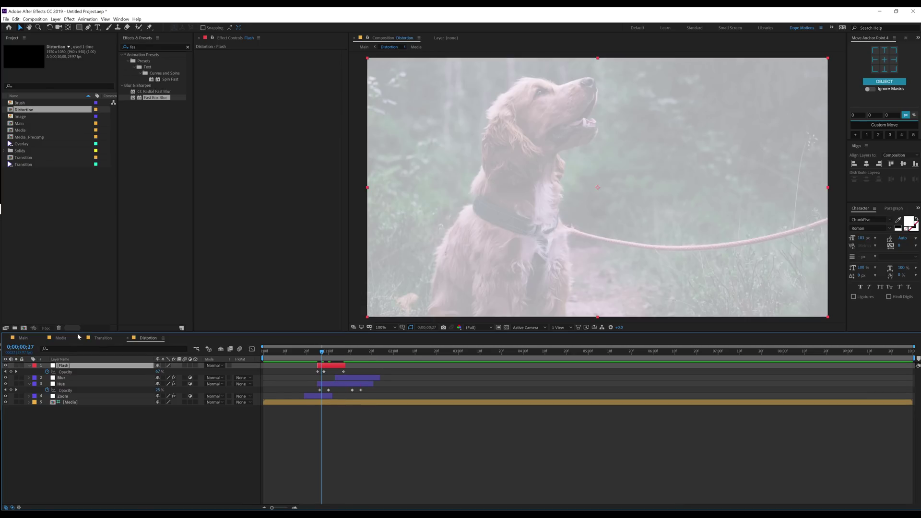
{"action": "left_click", "coordinate": [23, 338]}
{"action": "left_click", "coordinate": [290, 351]}
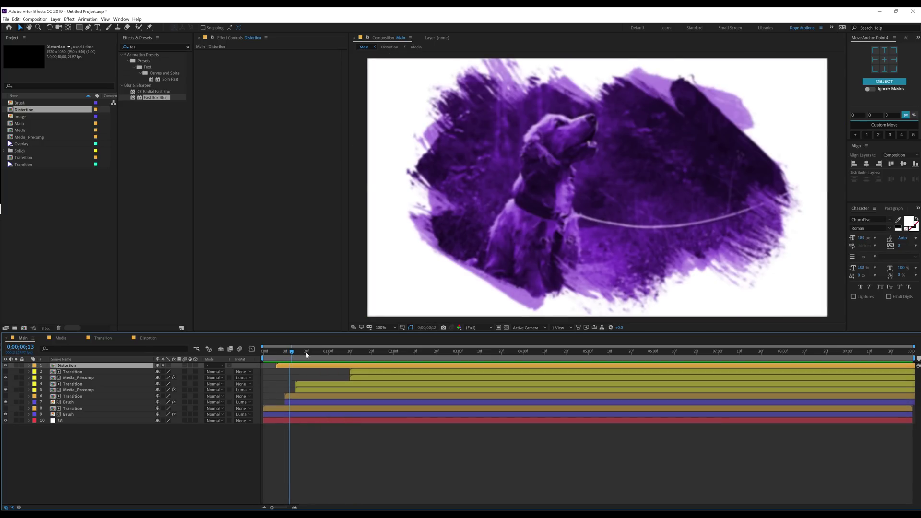
{"action": "left_click_drag", "start_coordinate": [289, 354], "coordinate": [331, 354]}
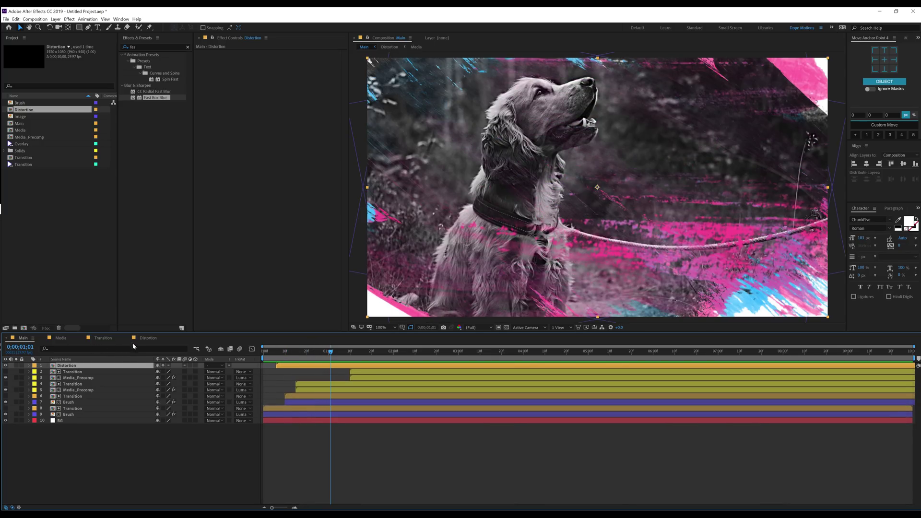
Step: Set the Flash layer's Opacity keyframe at 0;00;00;28 in Distortion to 50%, and return to Main at about 0;00;00;09
{"action": "left_click", "coordinate": [63, 337]}
{"action": "left_click", "coordinate": [147, 338]}
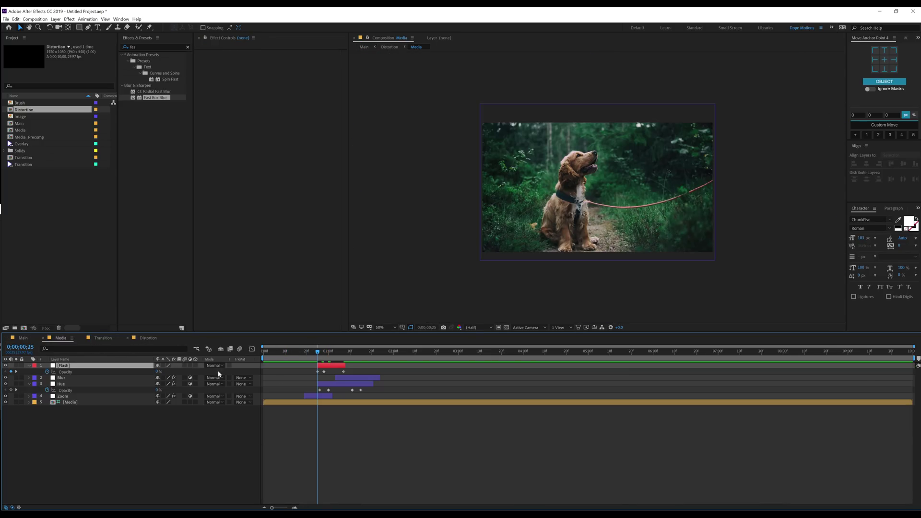
{"action": "left_click", "coordinate": [324, 356]}
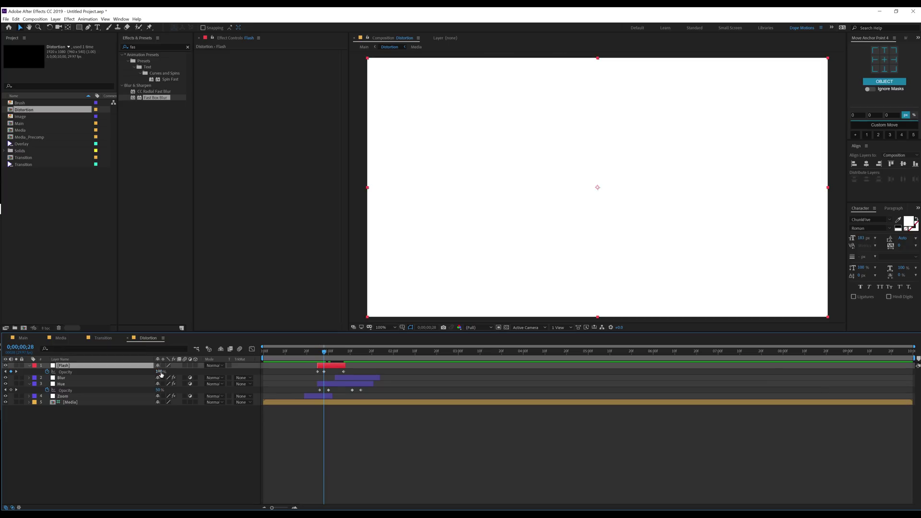
{"action": "type", "text": "50"}
{"action": "left_click", "coordinate": [293, 438]}
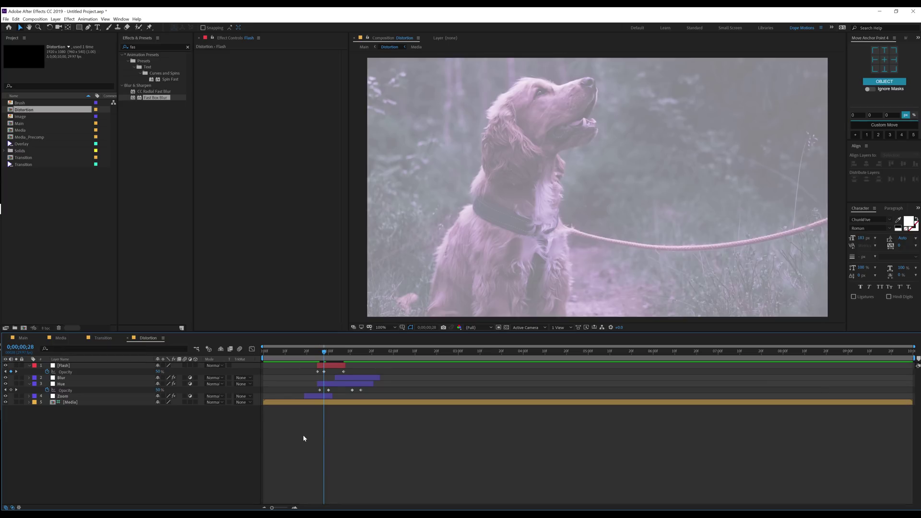
{"action": "left_click", "coordinate": [61, 337]}
{"action": "left_click", "coordinate": [23, 338]}
{"action": "left_click", "coordinate": [283, 352]}
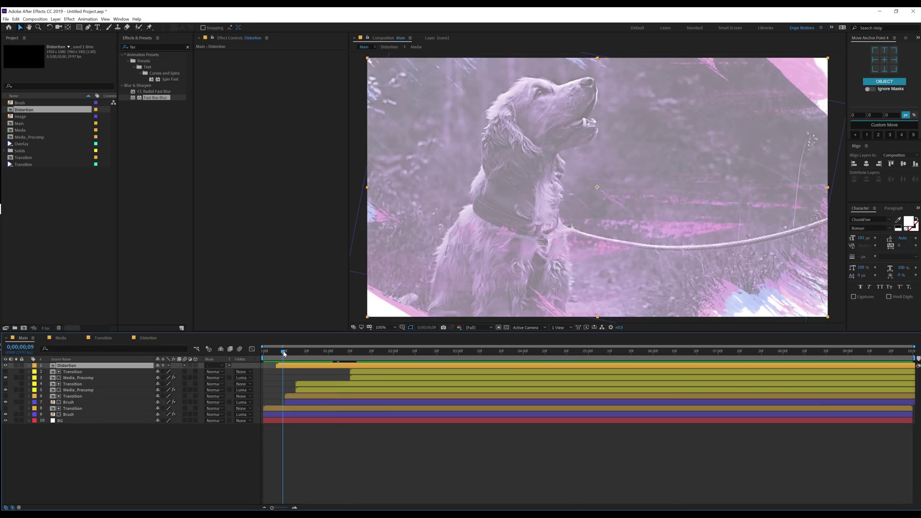
Step: Preview the distorted brush reveal in Main and examine the frames up to about 0;00;02;02
{"action": "key", "text": "space"}
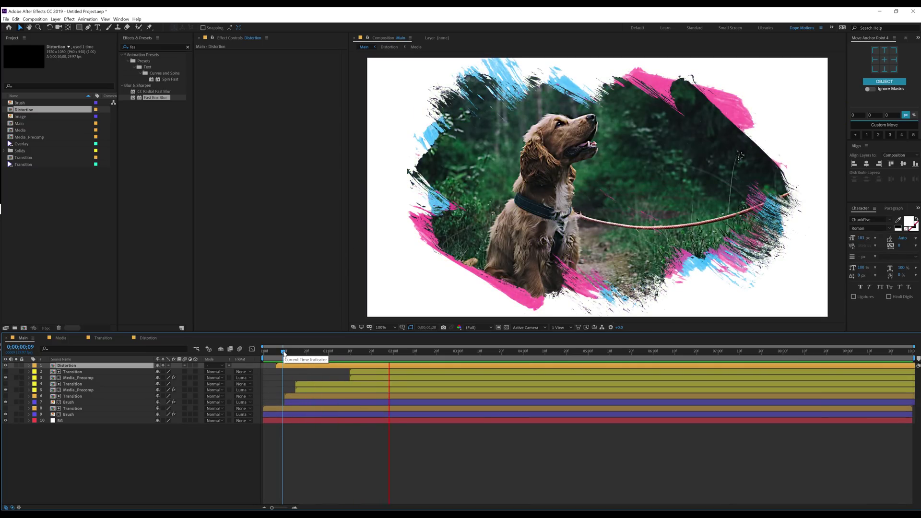
{"action": "mouse_move", "coordinate": [314, 352]}
{"action": "left_mouse_down"}
{"action": "mouse_move", "coordinate": [423, 361]}
{"action": "mouse_move", "coordinate": [306, 360]}
{"action": "mouse_move", "coordinate": [397, 360]}
{"action": "left_mouse_up"}
Step: Create a new composition named Title with the HDTV 1080 29.97 preset and a 0;00;10;00 duration
{"action": "left_click", "coordinate": [56, 230]}
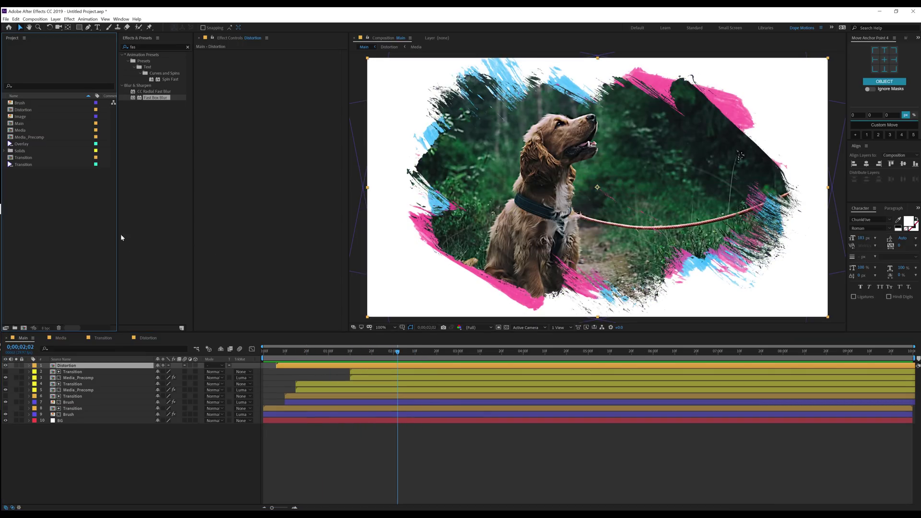
{"action": "left_click", "coordinate": [24, 328]}
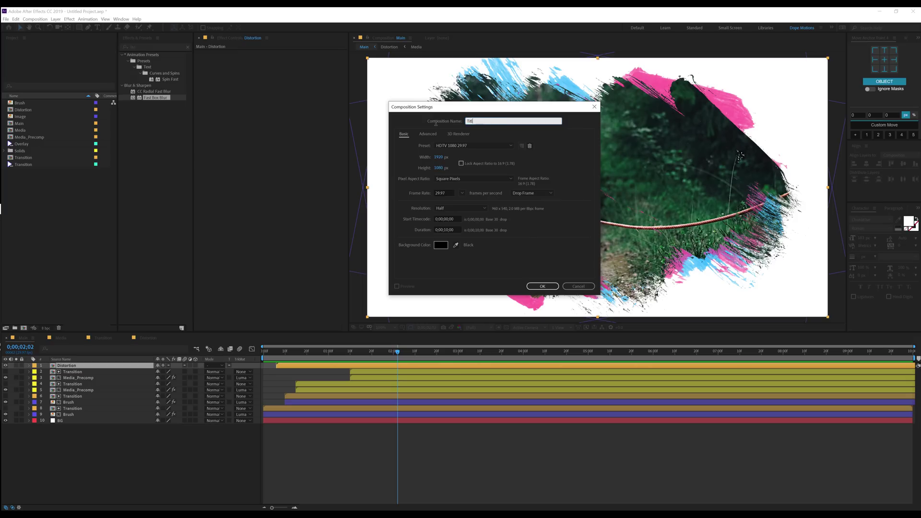
{"action": "left_click", "coordinate": [547, 286]}
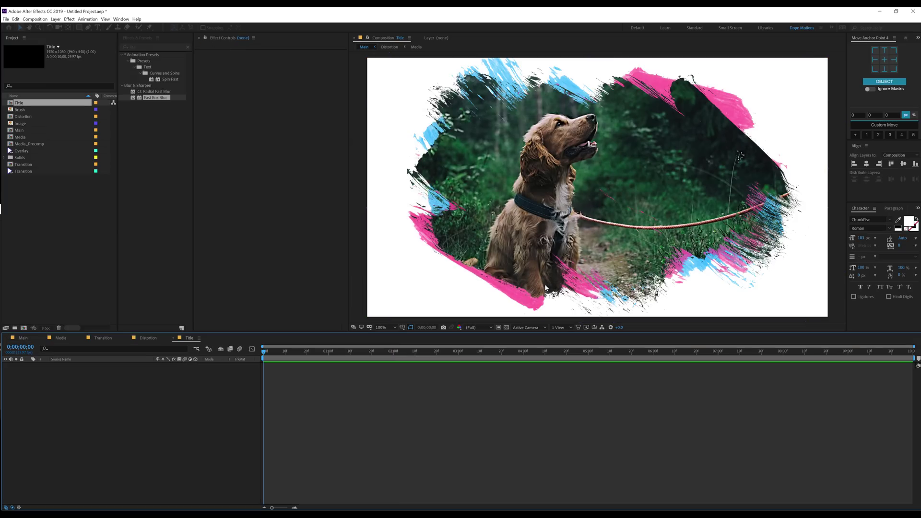
Step: Add a text layer reading "Brush Slides" to the Title composition
{"action": "left_click", "coordinate": [99, 28]}
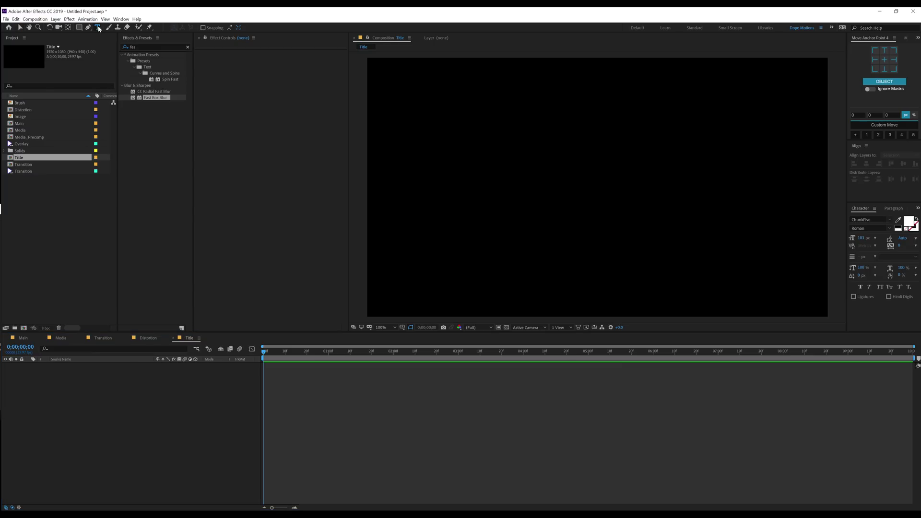
{"action": "left_click", "coordinate": [497, 183]}
{"action": "type", "text": "Br"}
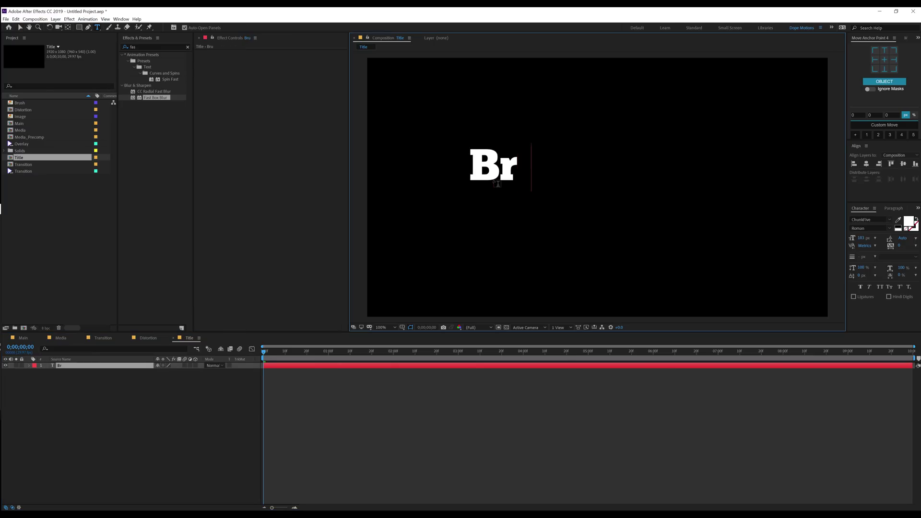
{"action": "type", "text": "ush Slides"}
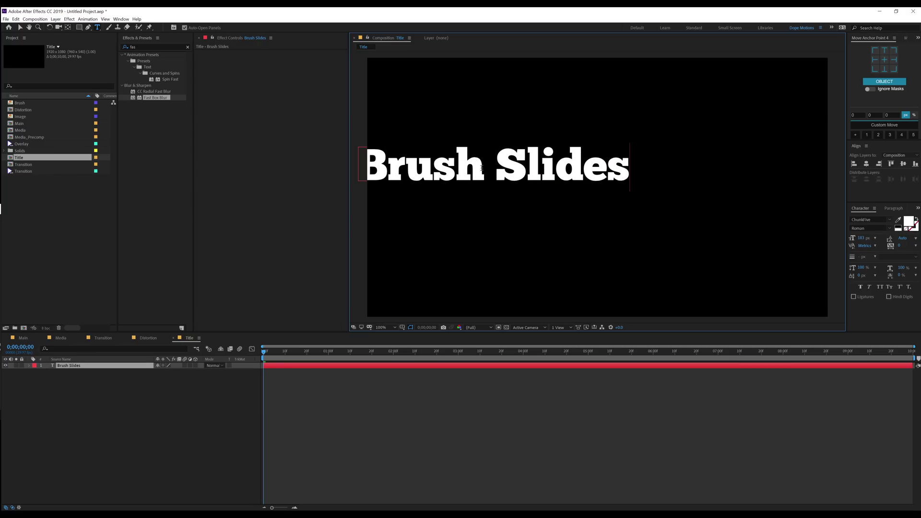
Step: Centre the Brush Slides text horizontally and vertically in the Title composition
{"action": "left_click", "coordinate": [22, 27]}
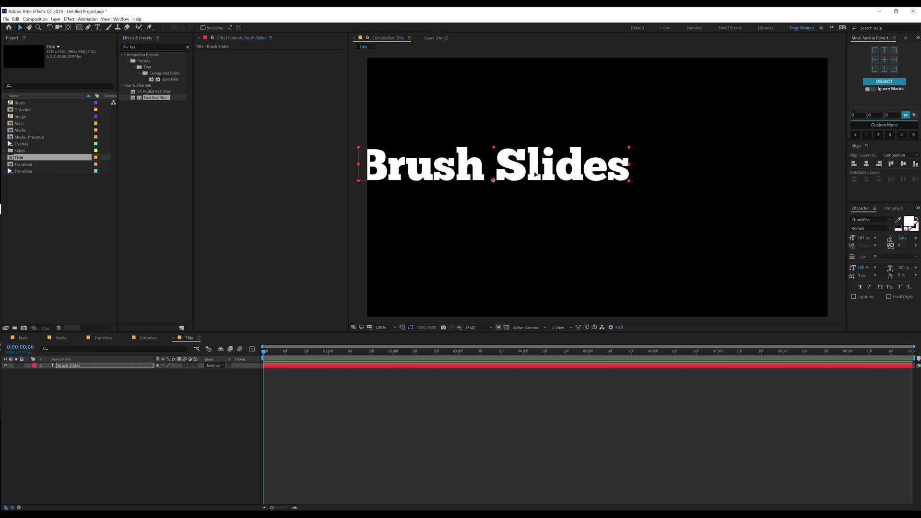
{"action": "left_click_drag", "start_coordinate": [535, 174], "coordinate": [602, 193]}
{"action": "left_click", "coordinate": [885, 59]}
{"action": "left_click", "coordinate": [865, 163]}
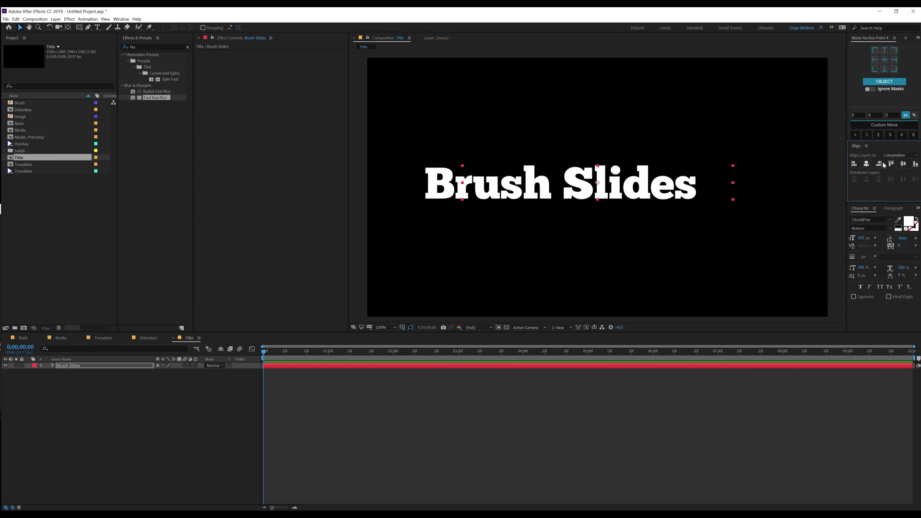
{"action": "left_click", "coordinate": [903, 164]}
{"action": "left_click", "coordinate": [119, 420]}
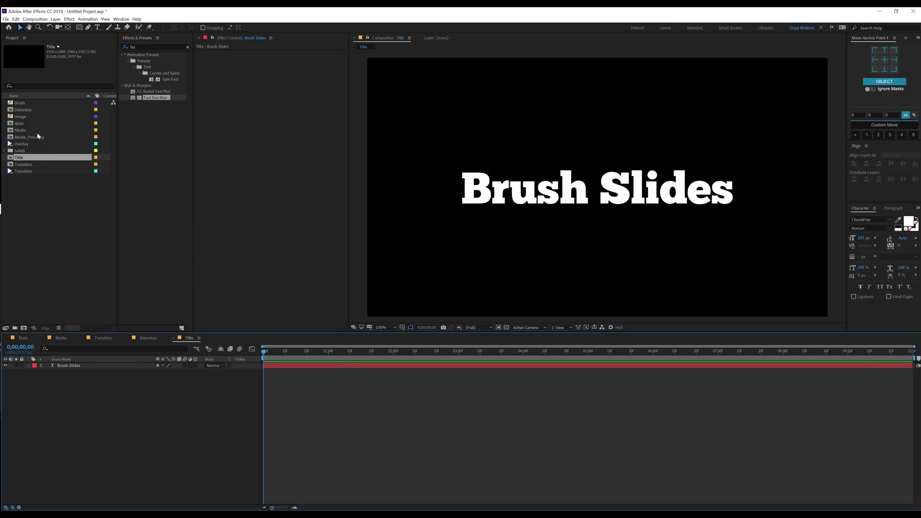
Step: Place the Transition composition above the Brush Slides text, set the text's track matte to Luma Matte "Transition", and check the reveal
{"action": "left_click_drag", "start_coordinate": [24, 167], "coordinate": [62, 364]}
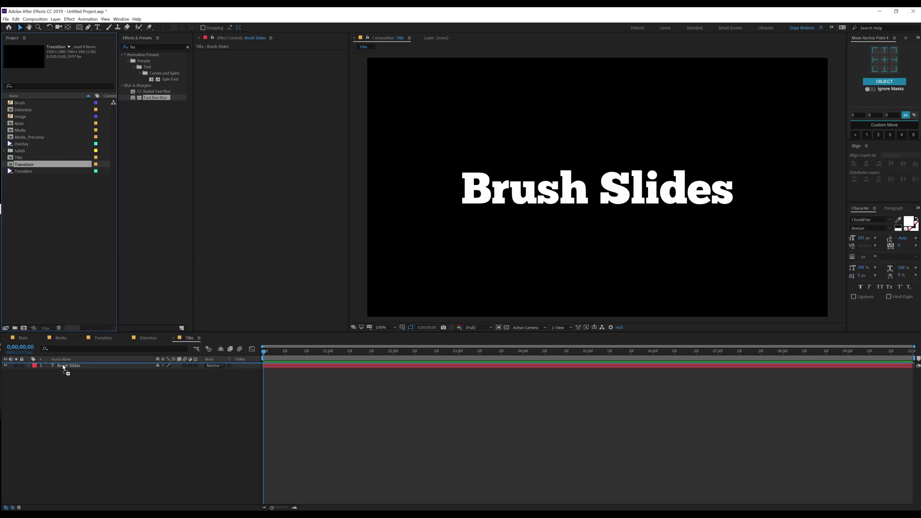
{"action": "left_click", "coordinate": [114, 372]}
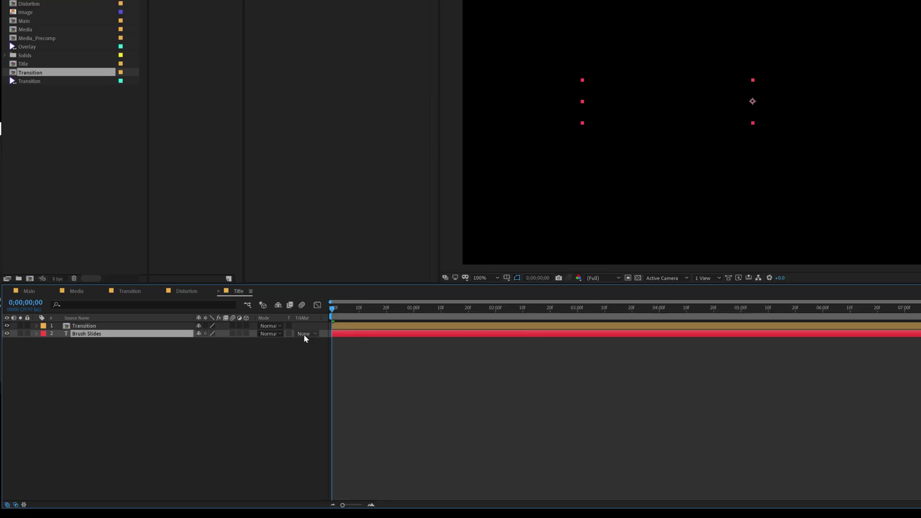
{"action": "left_click", "coordinate": [304, 333]}
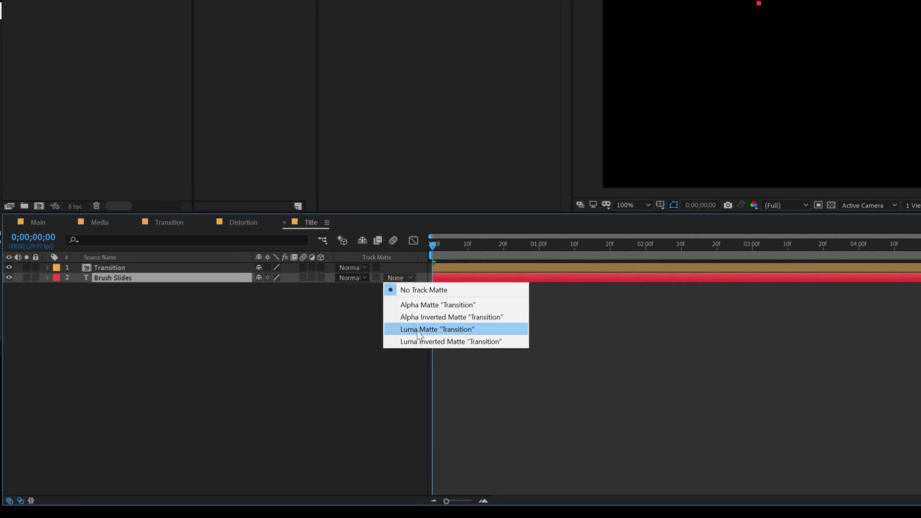
{"action": "left_click", "coordinate": [321, 373]}
{"action": "key", "text": "space"}
{"action": "left_click_drag", "start_coordinate": [433, 275], "coordinate": [523, 290]}
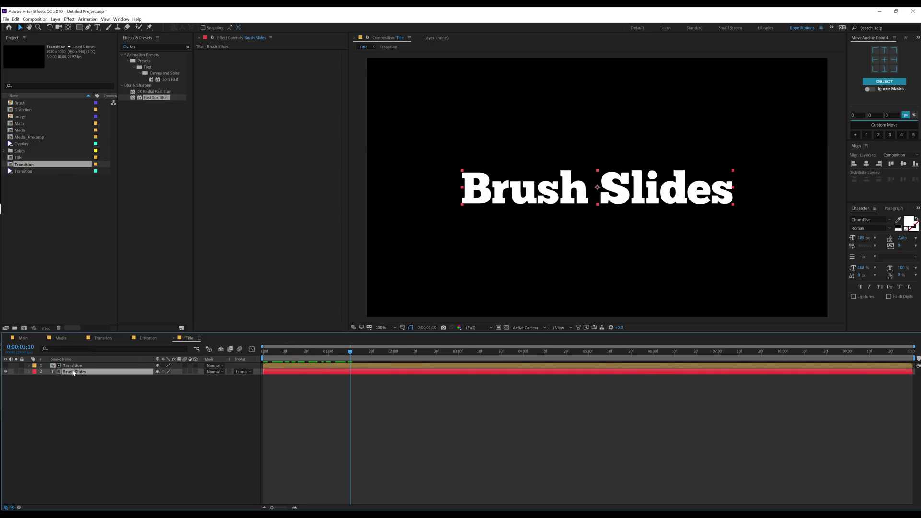
Step: Scale the Brush Slides text to 66%, shrink the Transition matte to fit around it, and scrub through the text reveal
{"action": "left_click_drag", "start_coordinate": [178, 379], "coordinate": [161, 379]}
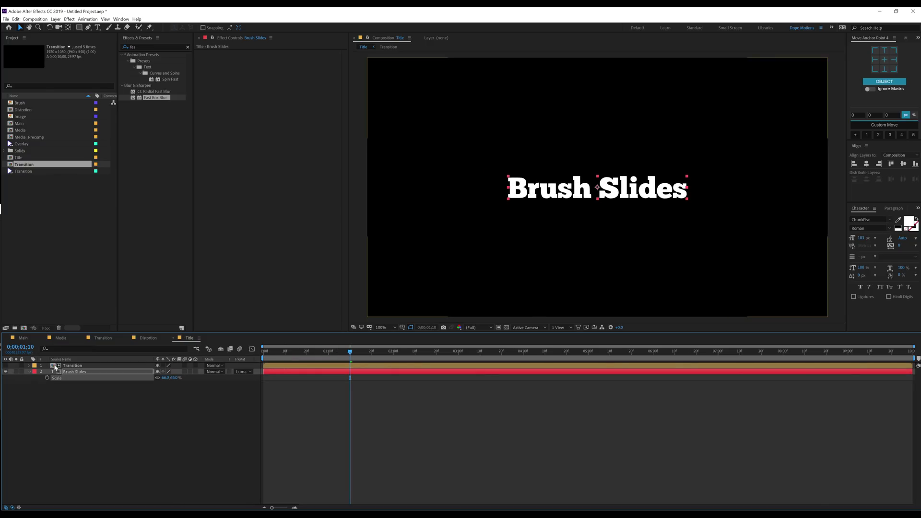
{"action": "left_click", "coordinate": [72, 365]}
{"action": "key", "text": "s"}
{"action": "left_click_drag", "start_coordinate": [182, 371], "coordinate": [163, 373]}
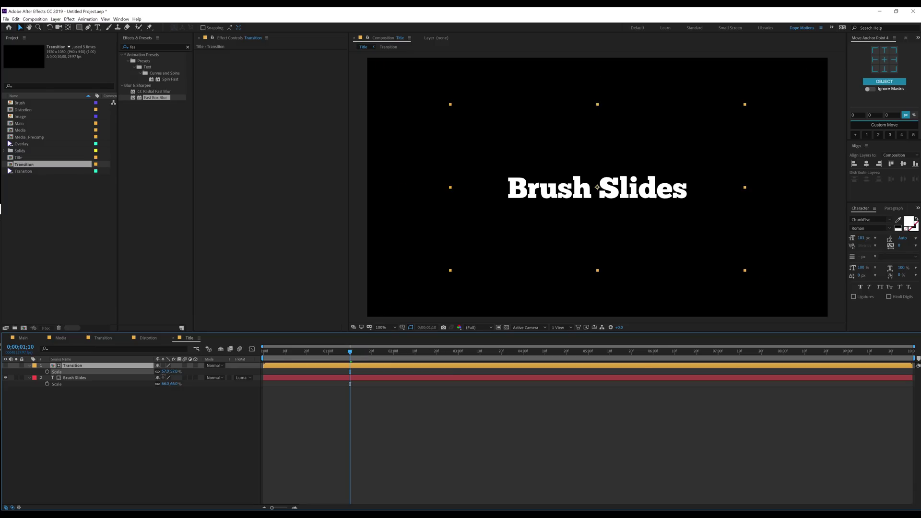
{"action": "key", "text": "Return"}
{"action": "left_click_drag", "start_coordinate": [287, 353], "coordinate": [354, 355]}
Step: Place the Title composition below Distortion in Main, scale it to 73%, and move the text beside the dog over the dark background
{"action": "left_click", "coordinate": [25, 340]}
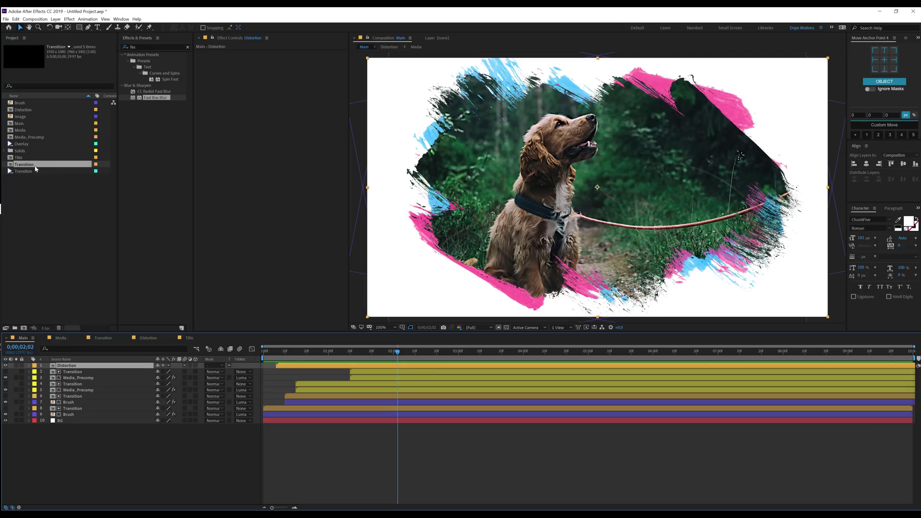
{"action": "left_click_drag", "start_coordinate": [18, 160], "coordinate": [72, 363]}
{"action": "key", "text": "s"}
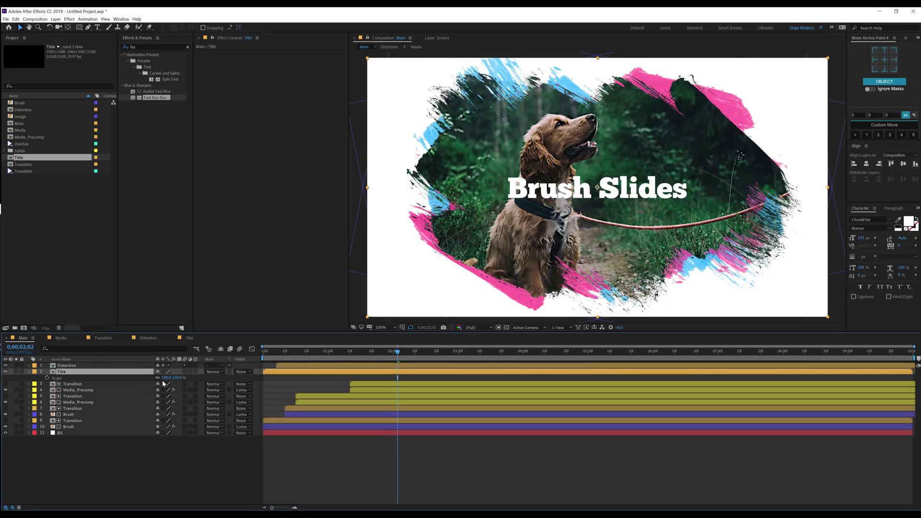
{"action": "left_click_drag", "start_coordinate": [176, 379], "coordinate": [164, 379]}
{"action": "left_click_drag", "start_coordinate": [597, 189], "coordinate": [665, 185]}
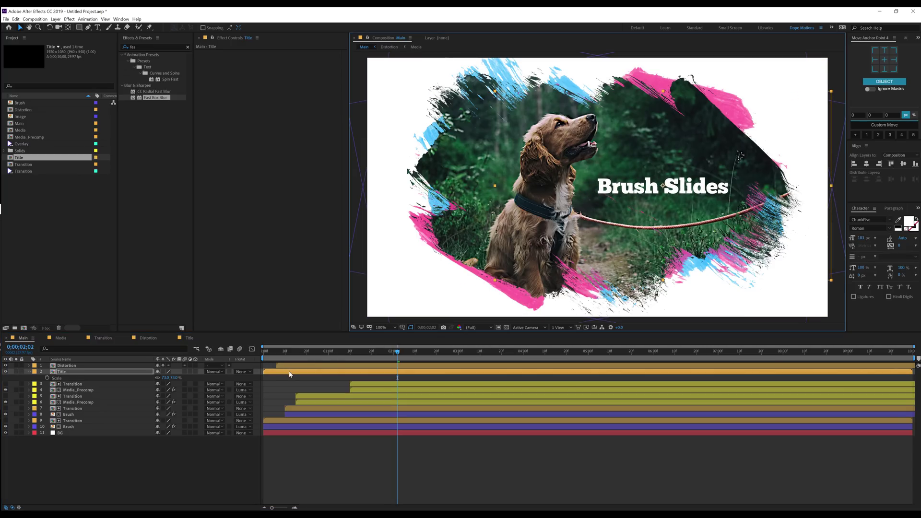
Step: Shift the Title layer in Main to start at about 0;00;00;19, and preview its timing against the brush reveal
{"action": "left_click_drag", "start_coordinate": [291, 372], "coordinate": [318, 381]}
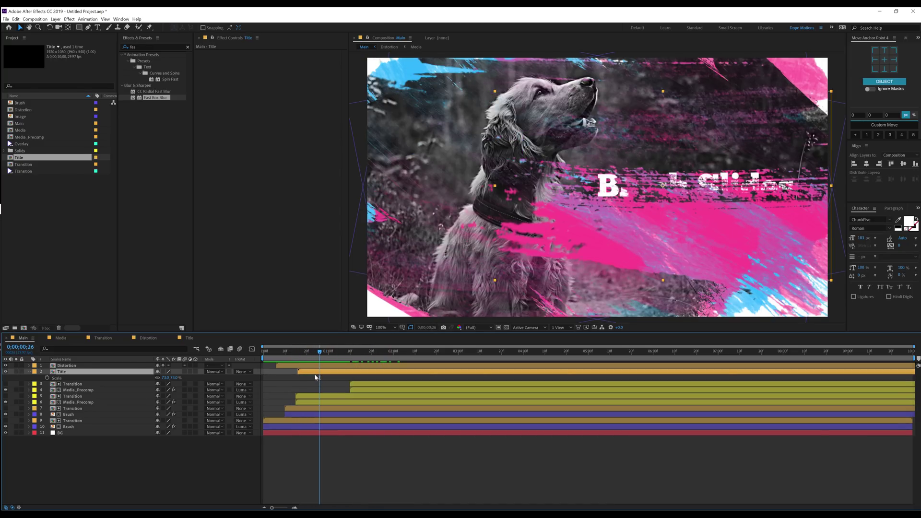
{"action": "left_click", "coordinate": [316, 377]}
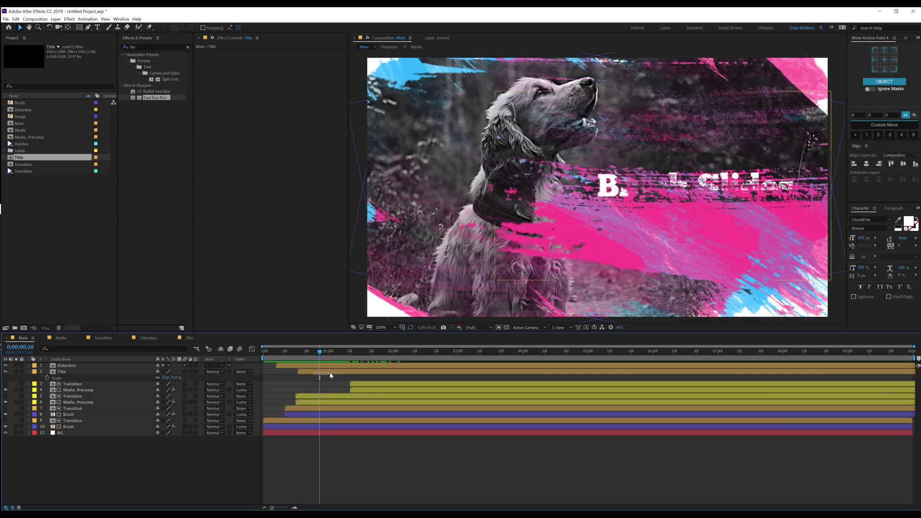
{"action": "left_click_drag", "start_coordinate": [330, 373], "coordinate": [336, 373]}
{"action": "left_click", "coordinate": [300, 354]}
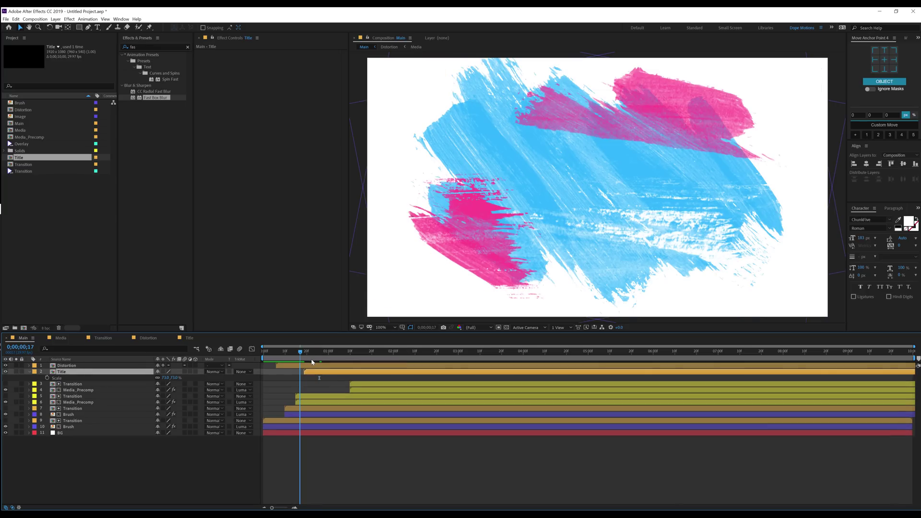
{"action": "key", "text": "space"}
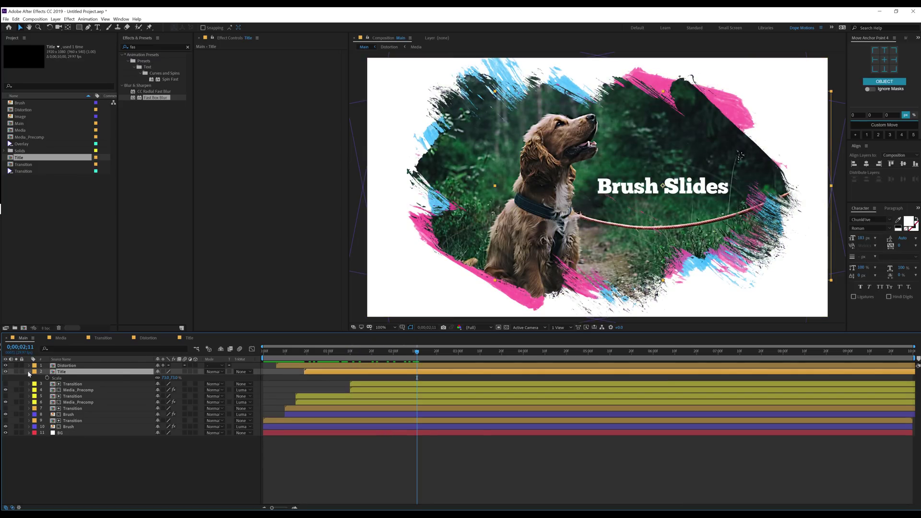
Step: Place the Overlay footage directly above the BG layer in Main and preview it
{"action": "left_click", "coordinate": [100, 462]}
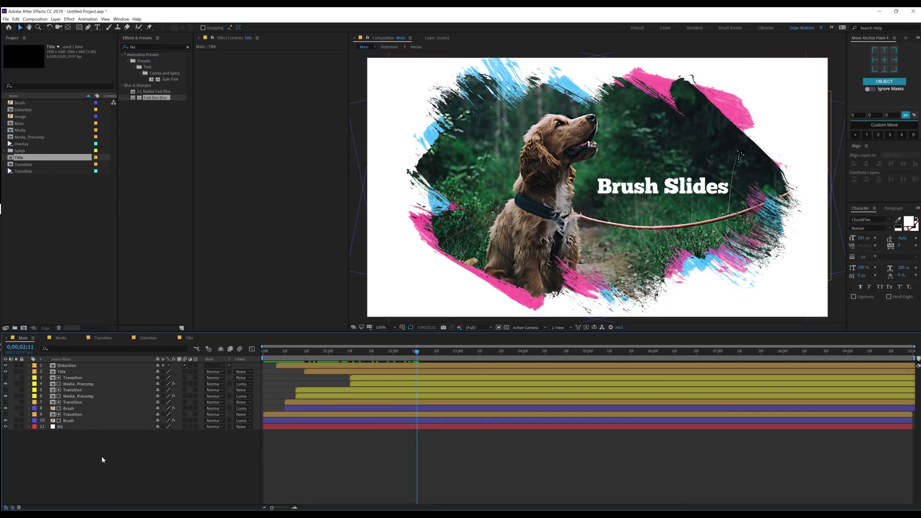
{"action": "left_click", "coordinate": [24, 143]}
{"action": "left_click_drag", "start_coordinate": [23, 150], "coordinate": [72, 424]}
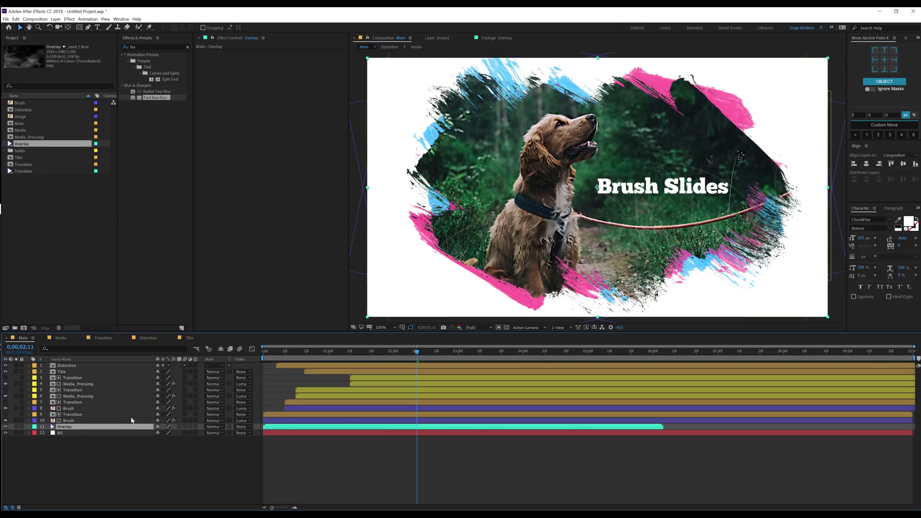
{"action": "key", "text": "space"}
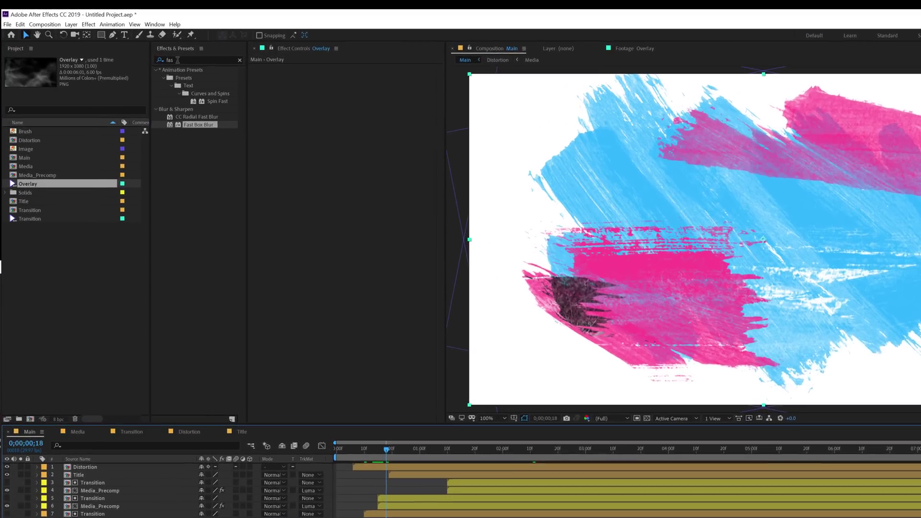
Step: Search the effects for "tint" and apply the Tint effect to the Overlay layer
{"action": "left_click", "coordinate": [144, 46]}
{"action": "type", "text": "ti"}
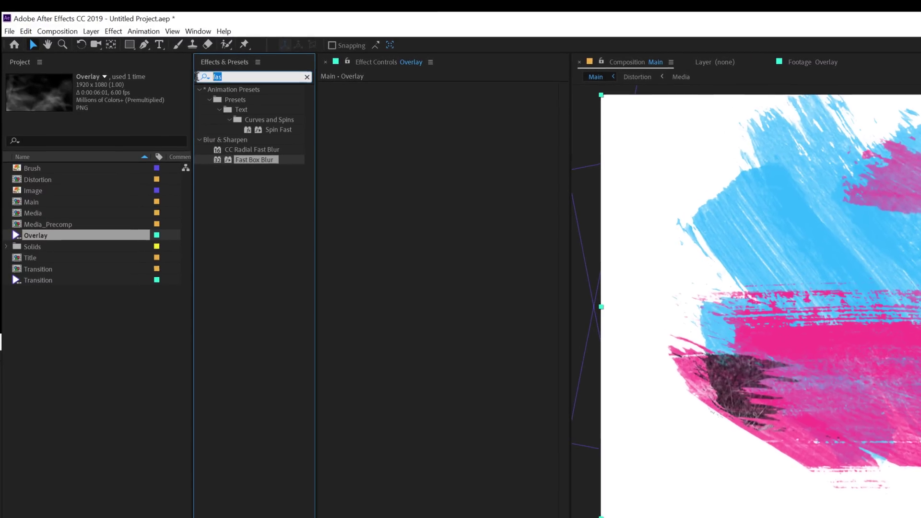
{"action": "left_click", "coordinate": [121, 47]}
{"action": "type", "text": "nt"}
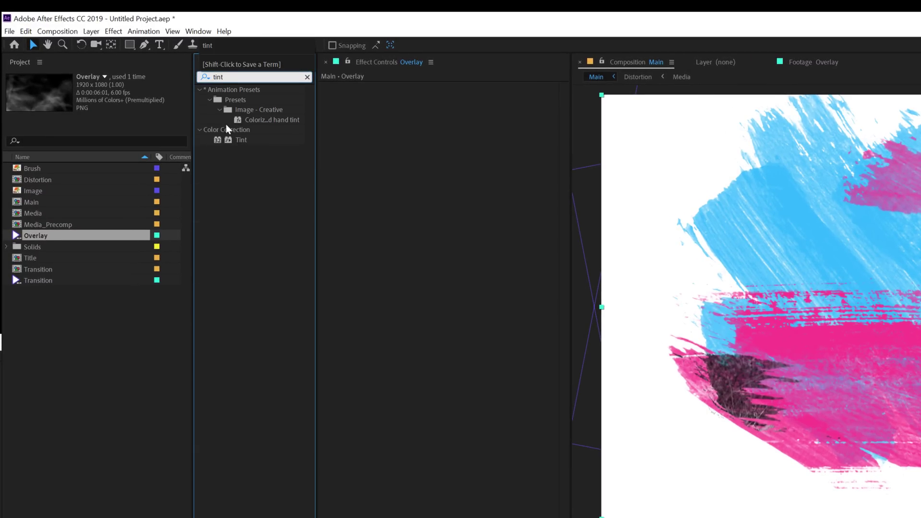
{"action": "double_click", "coordinate": [240, 139]}
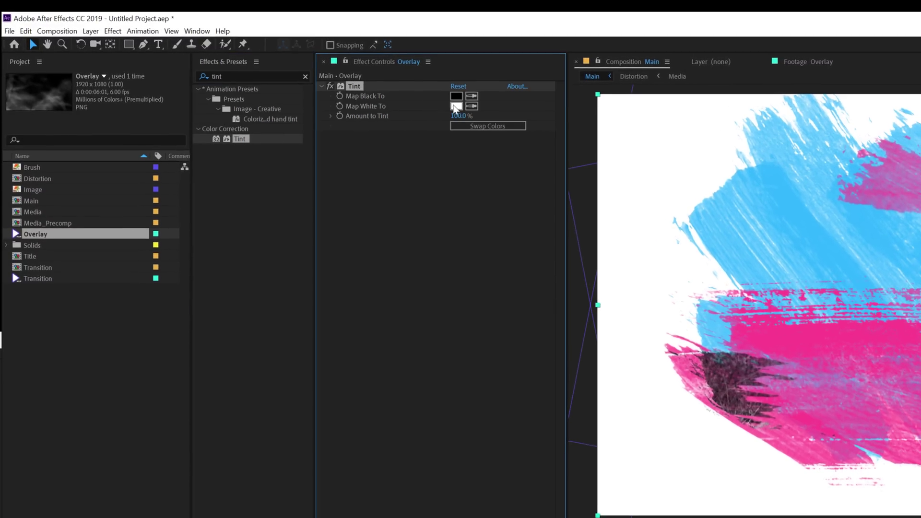
Step: Set Map White To in the Overlay's Tint effect to light grey DDDDDD
{"action": "left_click", "coordinate": [455, 106]}
{"action": "left_click_drag", "start_coordinate": [405, 499], "coordinate": [375, 488]}
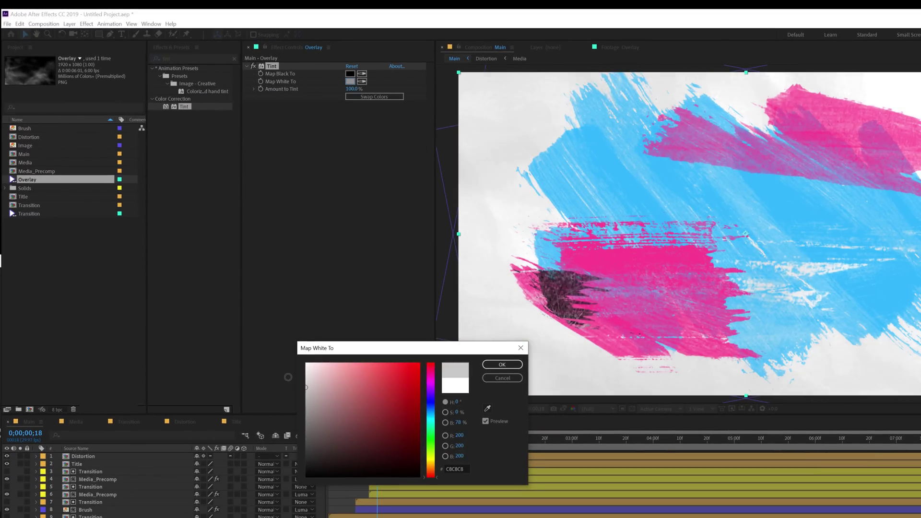
{"action": "mouse_move", "coordinate": [287, 377]}
{"action": "left_mouse_down"}
{"action": "mouse_move", "coordinate": [285, 386]}
{"action": "mouse_move", "coordinate": [285, 377]}
{"action": "left_mouse_up"}
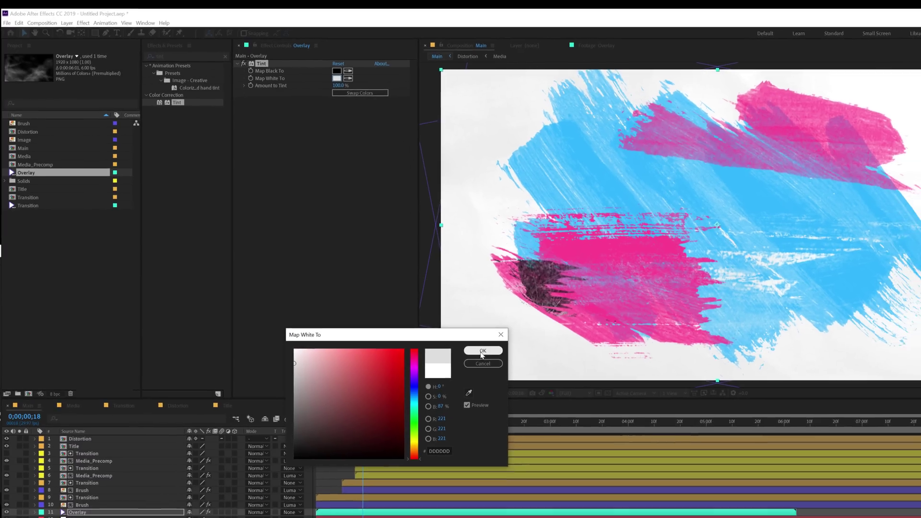
{"action": "left_click", "coordinate": [502, 365]}
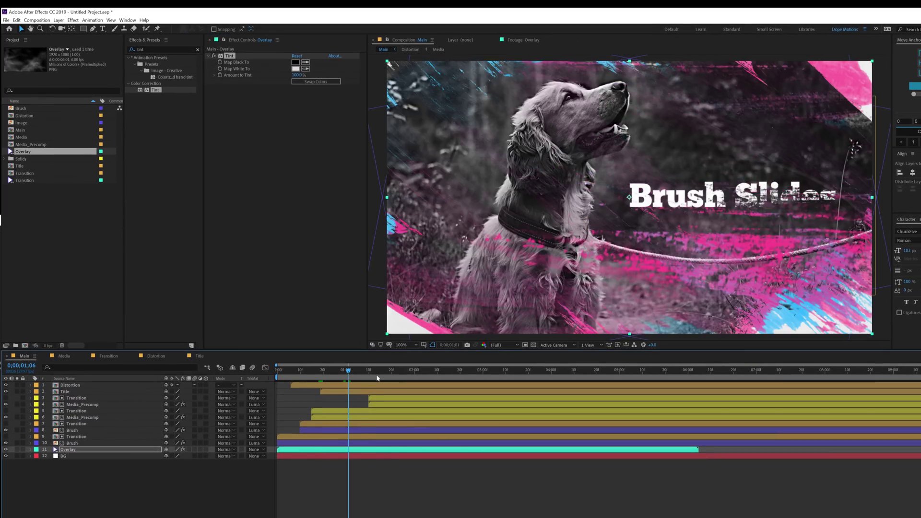
Step: Preview Main with the tinted overlay up to about 0;00;03;13, scrub back to 0;00;02;21, and select the Overlay layer
{"action": "key", "text": "space"}
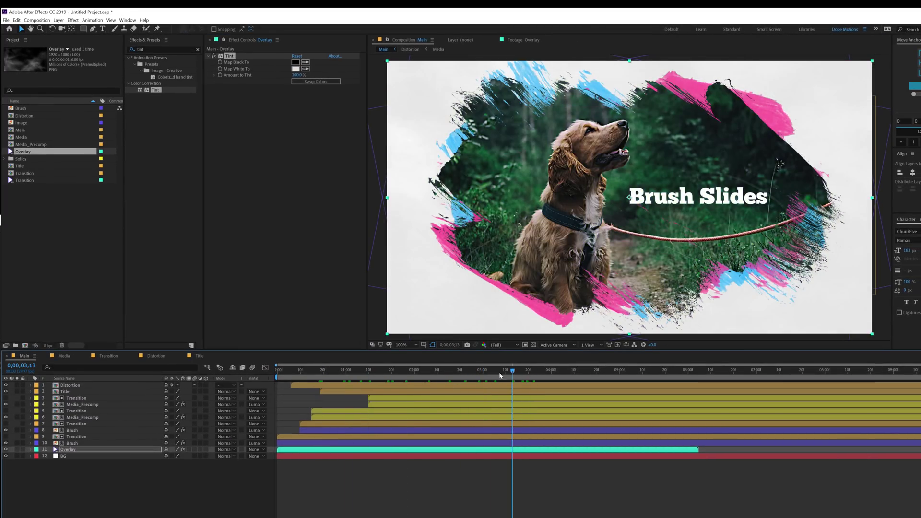
{"action": "left_click_drag", "start_coordinate": [499, 376], "coordinate": [462, 376]}
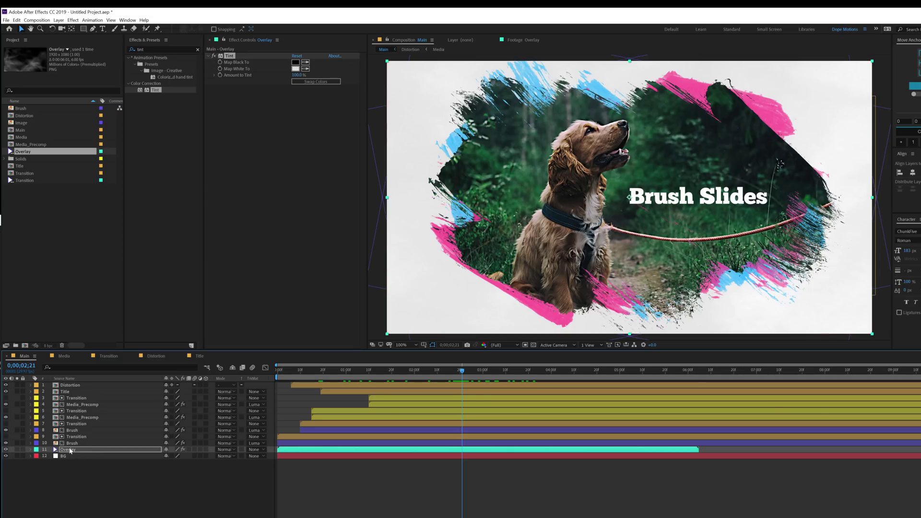
{"action": "left_click", "coordinate": [70, 451]}
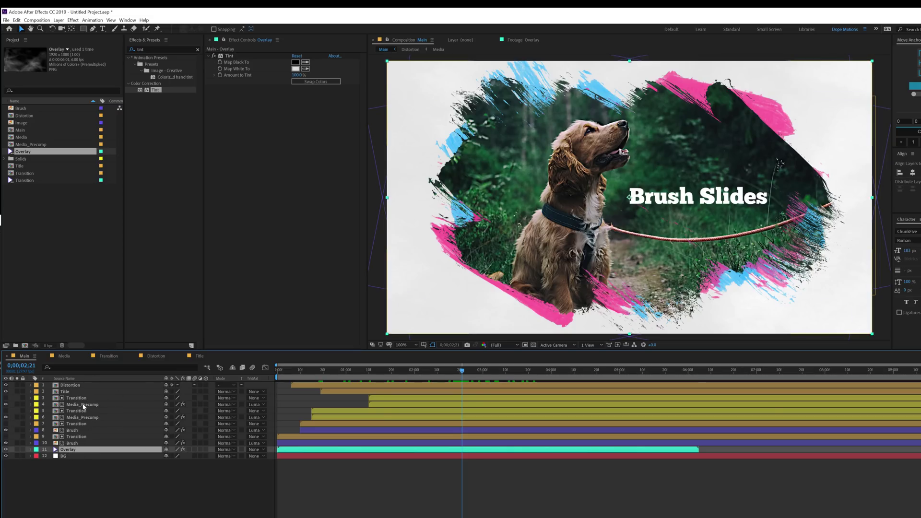
Step: Duplicate the Overlay layer, set the copy's blend mode to Overlay, and place it between the Distortion and Title layers
{"action": "key", "text": "ctrl+d"}
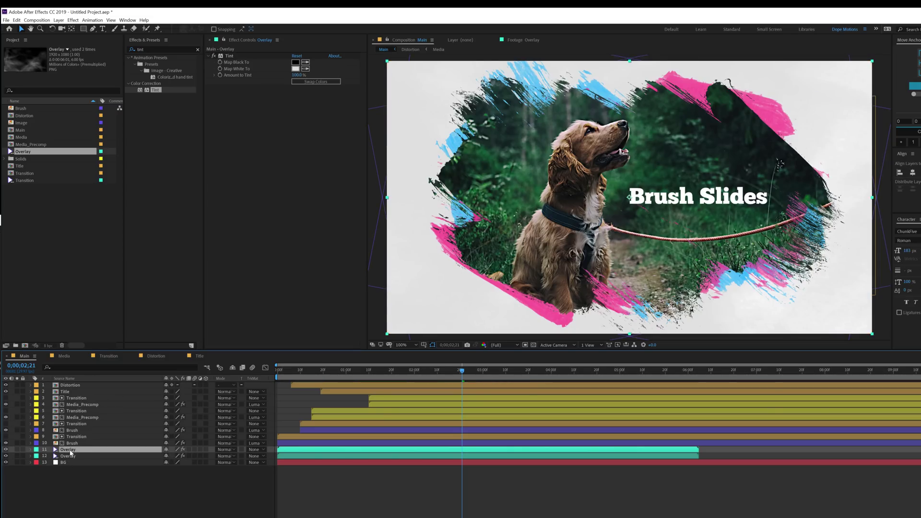
{"action": "left_click", "coordinate": [224, 449]}
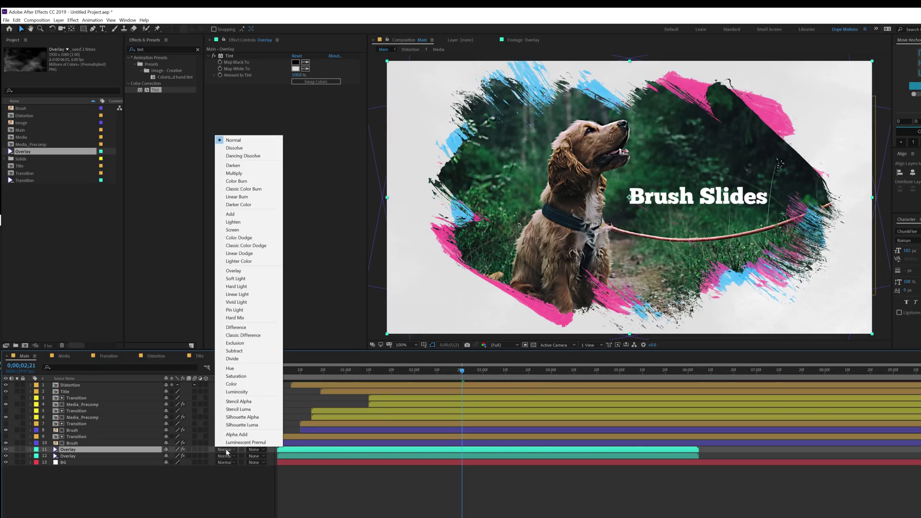
{"action": "left_click", "coordinate": [243, 272]}
{"action": "left_click_drag", "start_coordinate": [73, 452], "coordinate": [75, 390]}
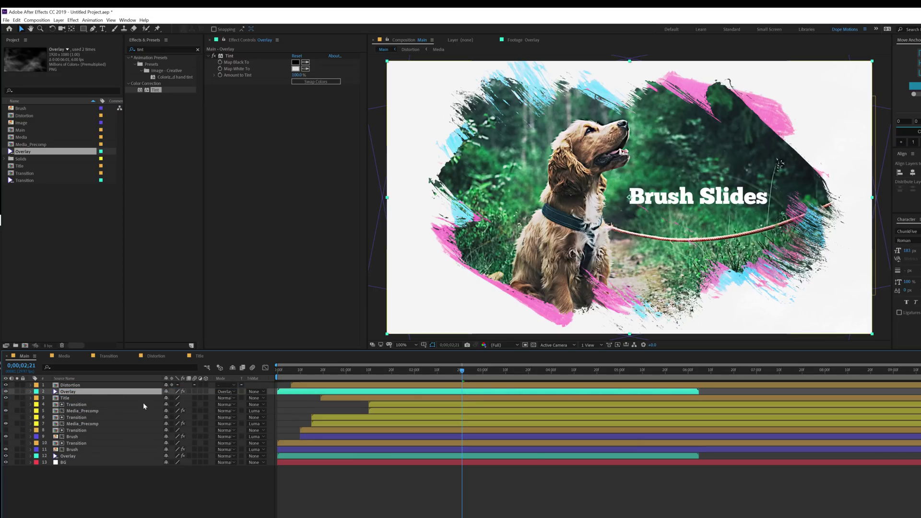
Step: Set the upper Overlay layer's opacity to 30% and preview Main up to 0;00;03;04
{"action": "key", "text": "t"}
{"action": "left_click_drag", "start_coordinate": [167, 398], "coordinate": [164, 398]}
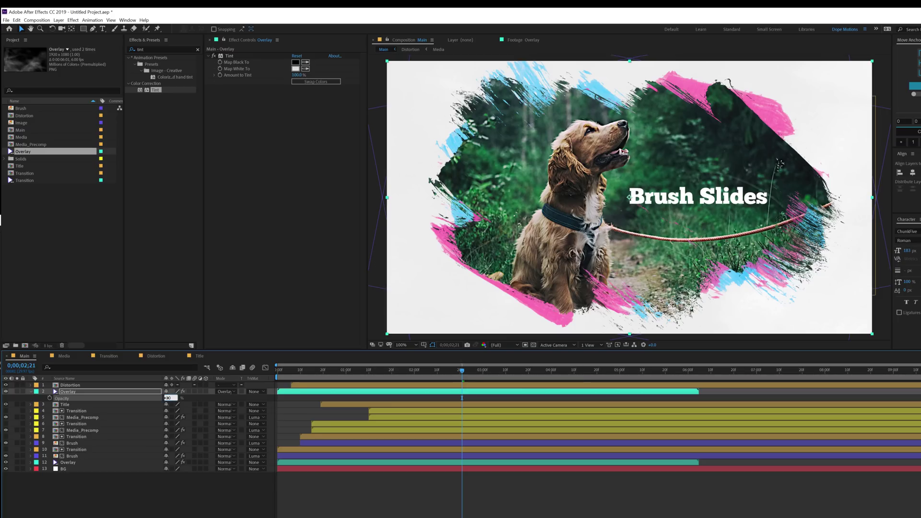
{"action": "key", "text": "Return"}
{"action": "left_click", "coordinate": [287, 370]}
{"action": "key", "text": "space"}
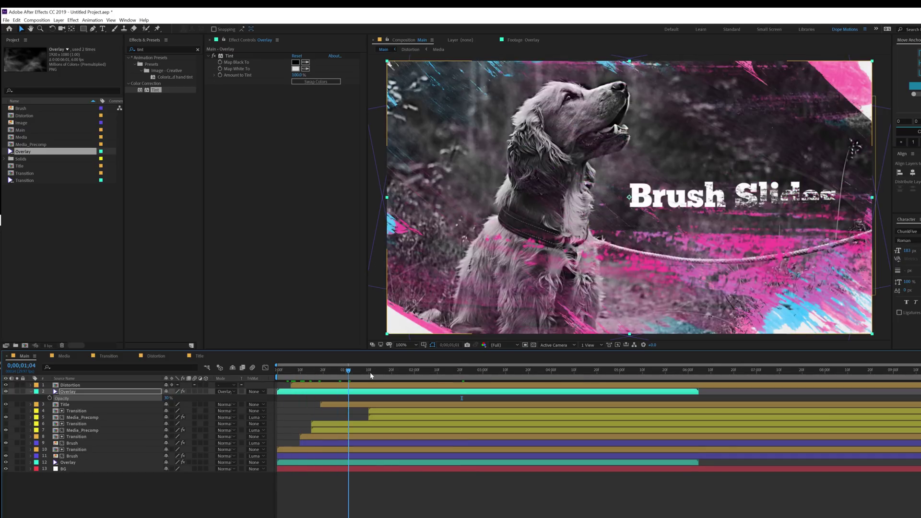
{"action": "left_click", "coordinate": [491, 377]}
Step: Add a new adjustment layer at the top of Main and rename it CC
{"action": "left_click", "coordinate": [120, 484]}
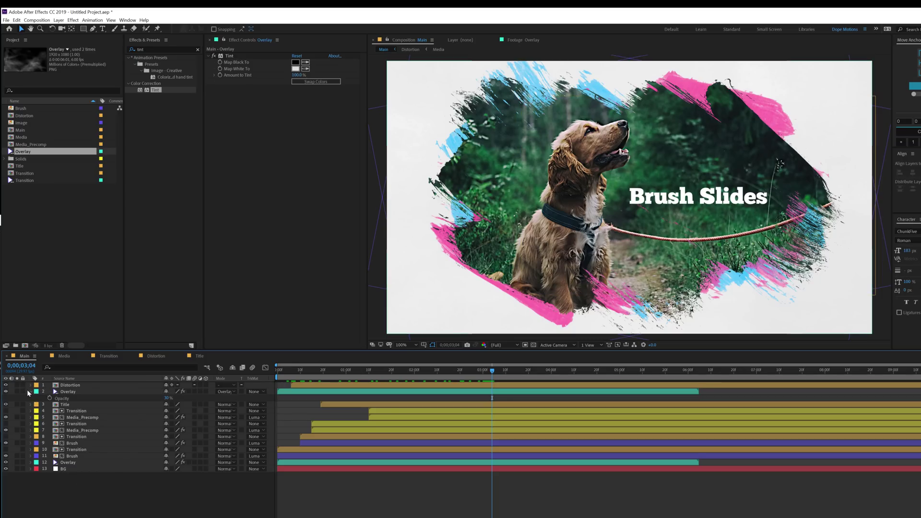
{"action": "right_click", "coordinate": [79, 482]}
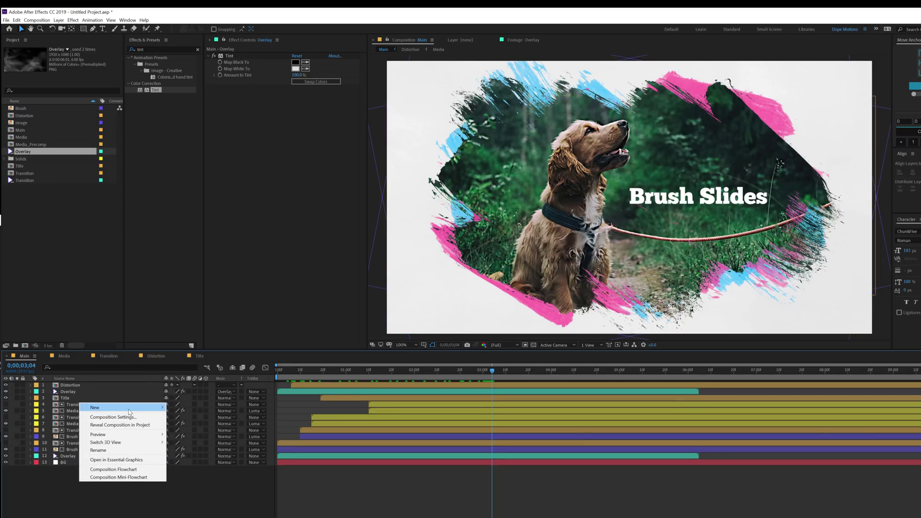
{"action": "mouse_move", "coordinate": [128, 412]}
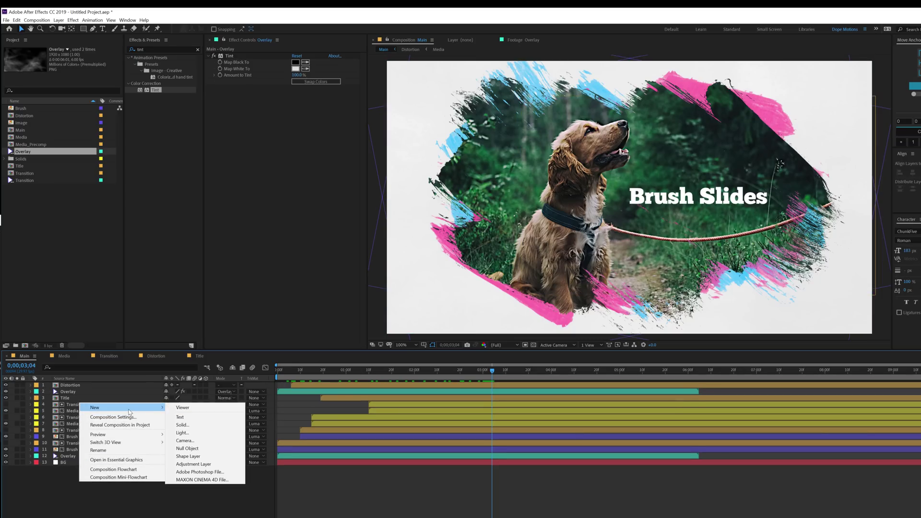
{"action": "left_click", "coordinate": [194, 463]}
{"action": "key", "text": "Return"}
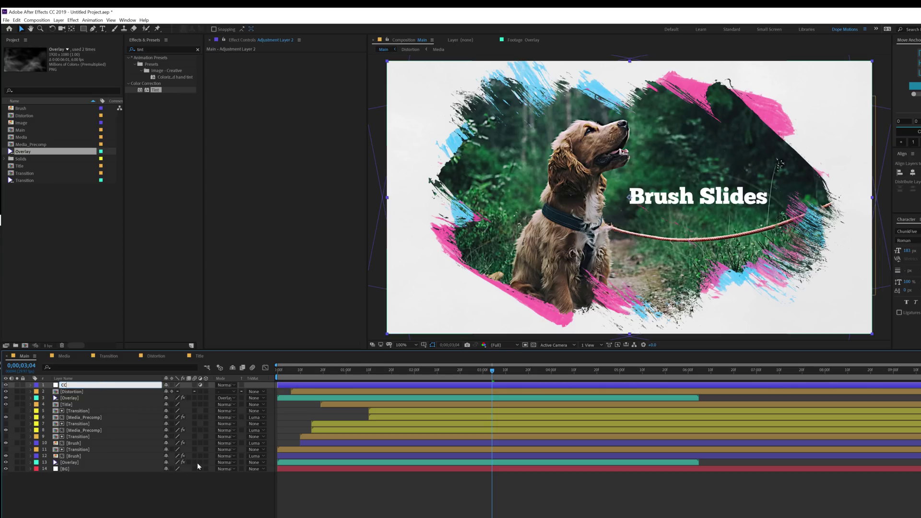
{"action": "key", "text": "Return"}
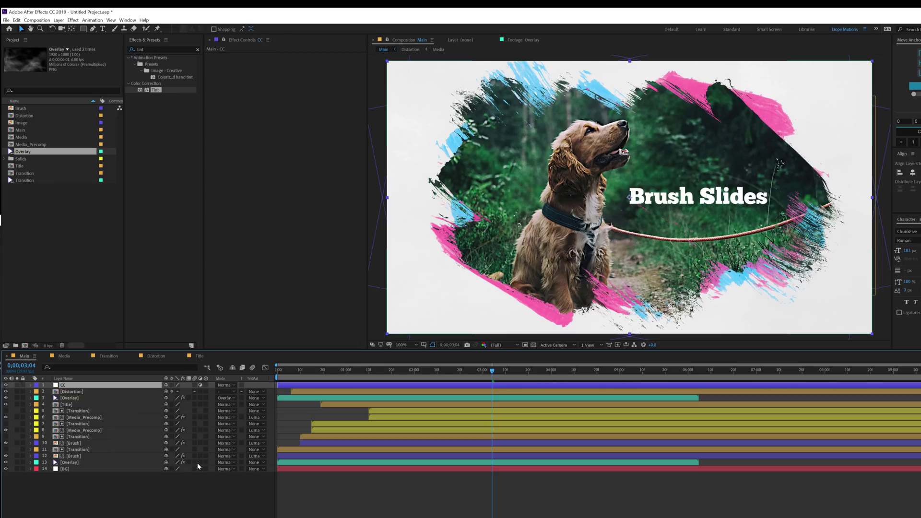
Step: Search the effects for "vibran", apply Vibrance to the CC layer, and set its Vibrance to 50
{"action": "left_click", "coordinate": [154, 50]}
{"action": "type", "text": "v"}
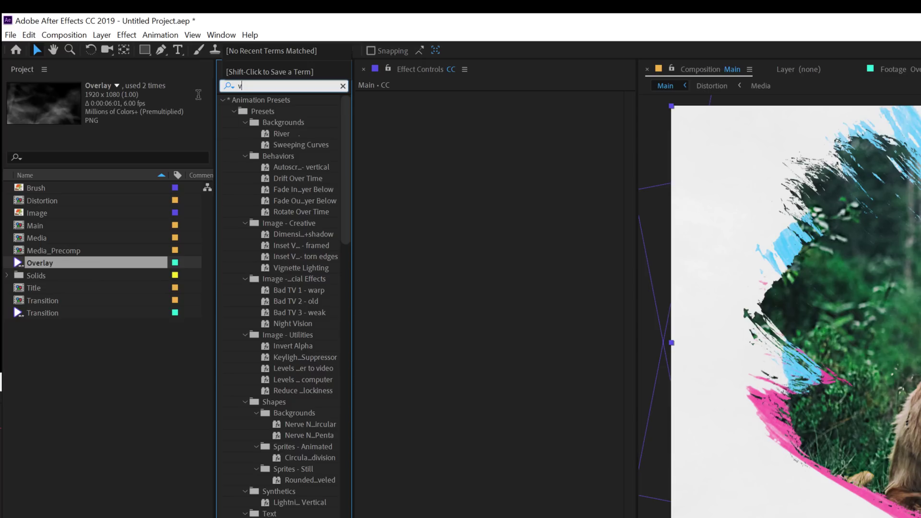
{"action": "type", "text": "ibran"}
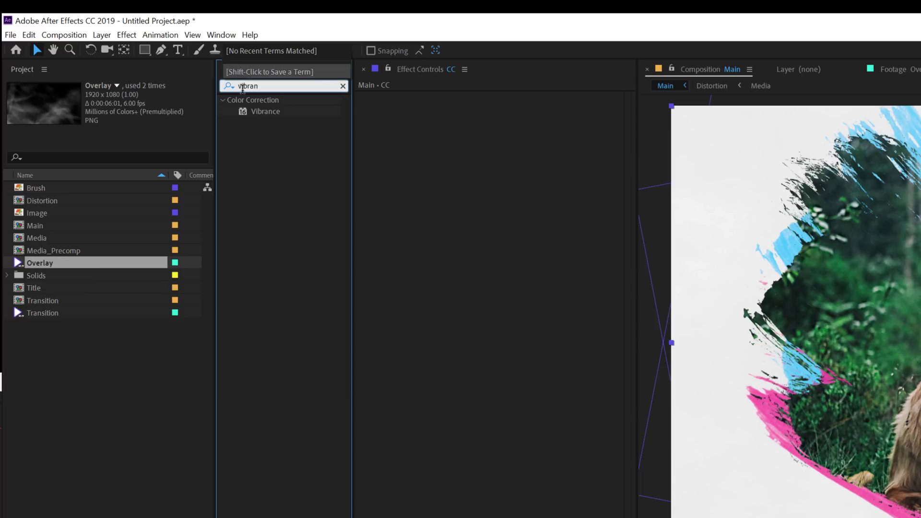
{"action": "double_click", "coordinate": [269, 111]}
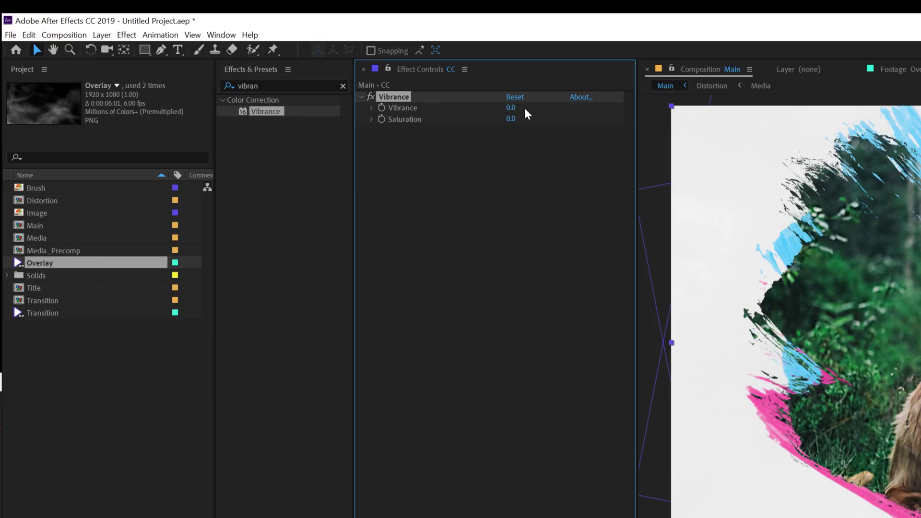
{"action": "left_click", "coordinate": [510, 107]}
{"action": "type", "text": "50"}
{"action": "key", "text": "Return"}
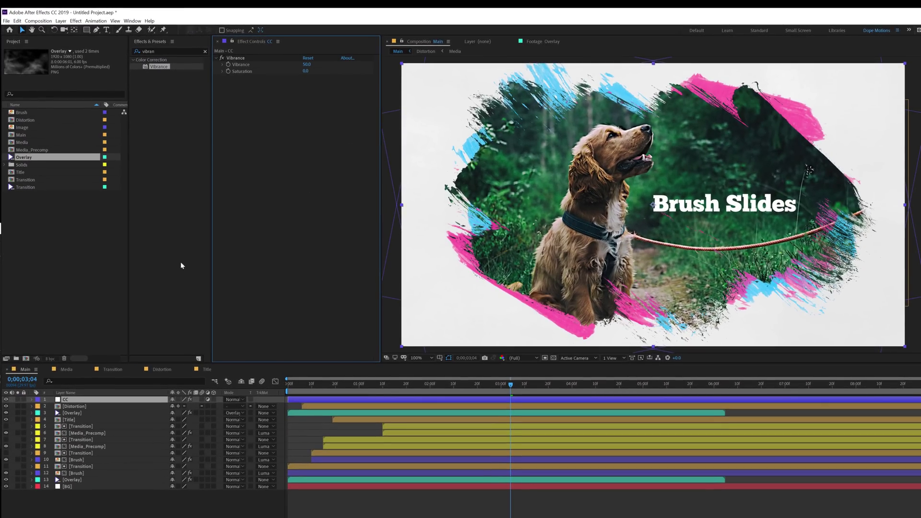
Step: Search the effects for "tint" and apply the Tint effect to the CC layer
{"action": "left_click", "coordinate": [86, 401]}
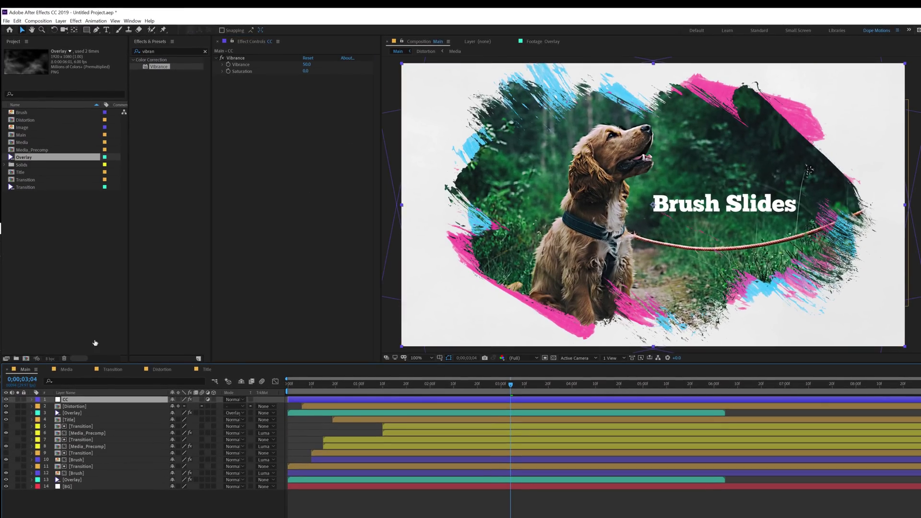
{"action": "double_click", "coordinate": [166, 52]}
{"action": "type", "text": "tint"}
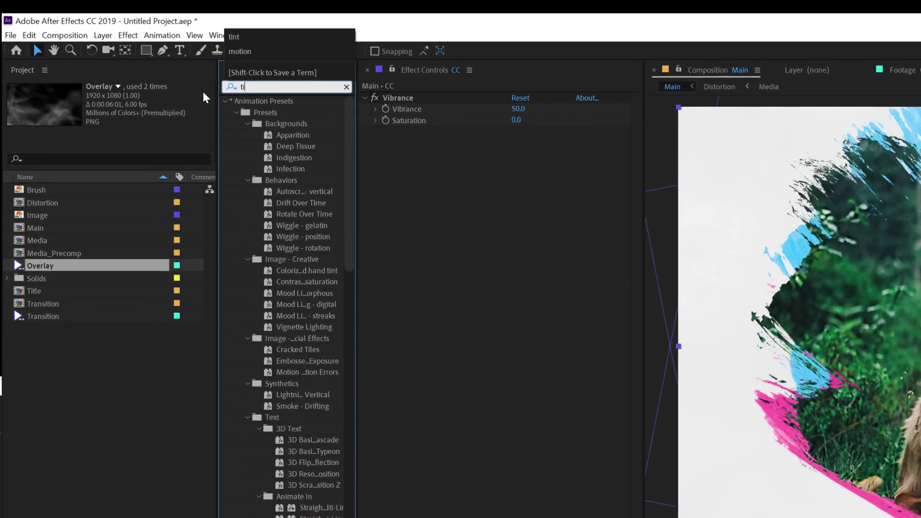
{"action": "double_click", "coordinate": [280, 163]}
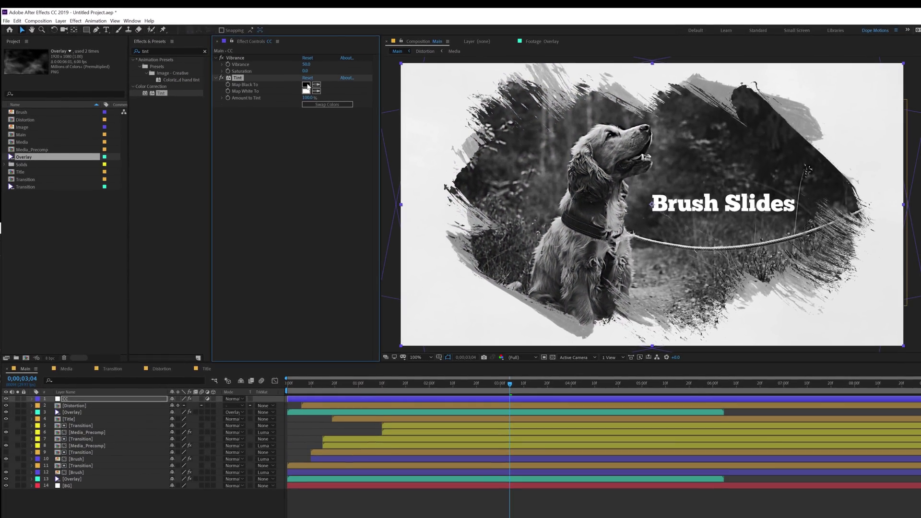
Step: In the CC layer's Tint effect, map black to pink FF64DB and white to yellow FFED1F
{"action": "left_click", "coordinate": [306, 85]}
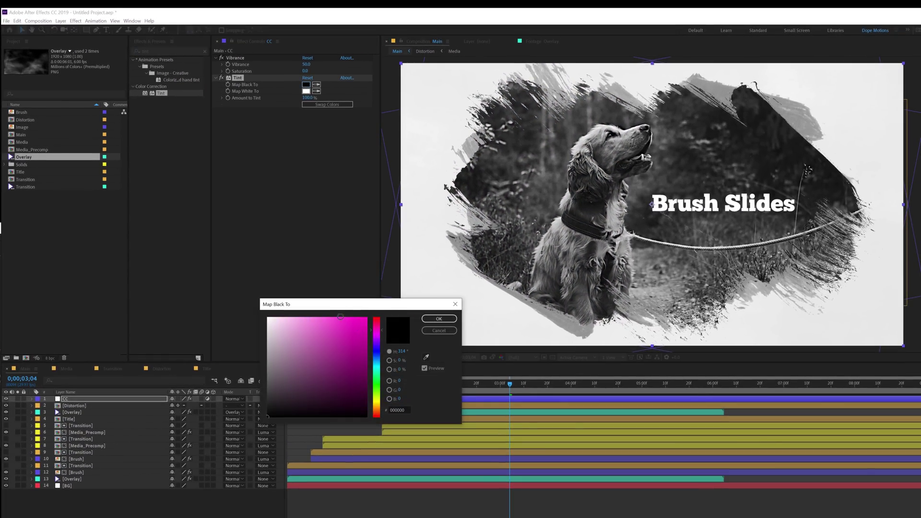
{"action": "left_click", "coordinate": [332, 316]}
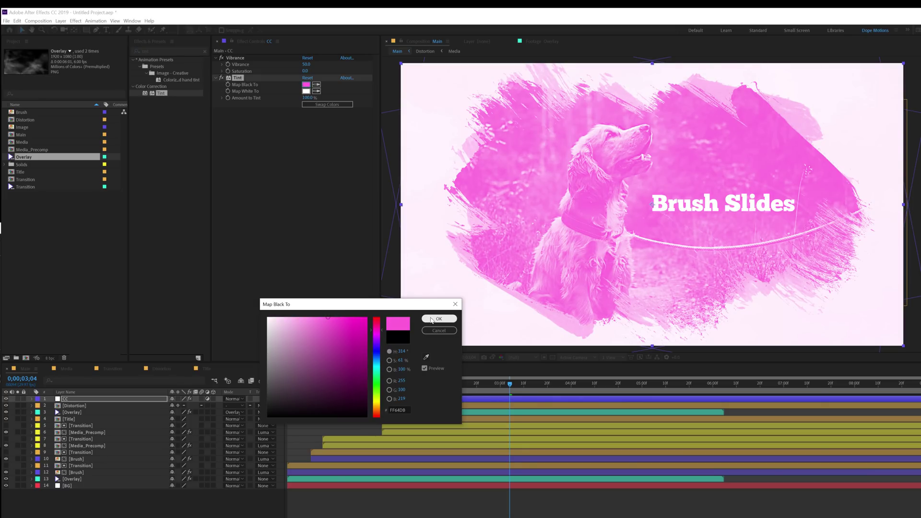
{"action": "left_click", "coordinate": [431, 319]}
{"action": "left_click", "coordinate": [306, 92]}
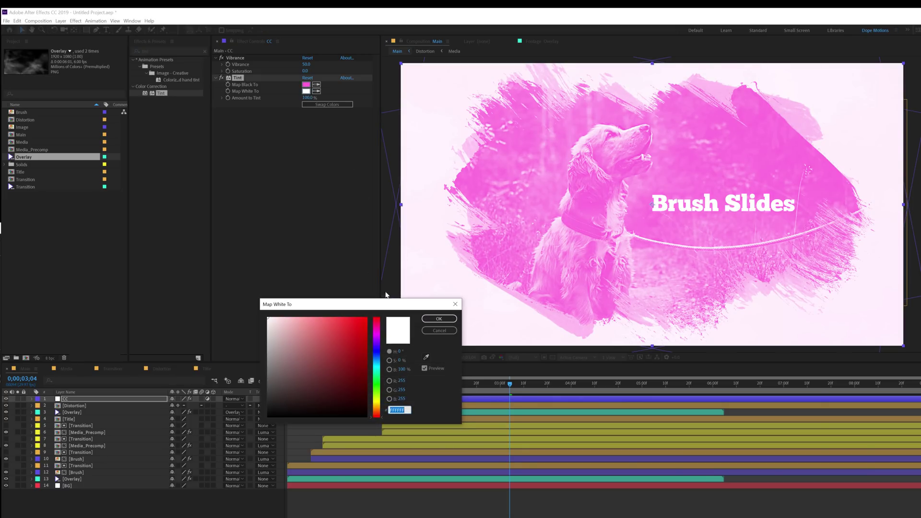
{"action": "left_click", "coordinate": [378, 403]}
{"action": "left_click_drag", "start_coordinate": [350, 327], "coordinate": [356, 309]}
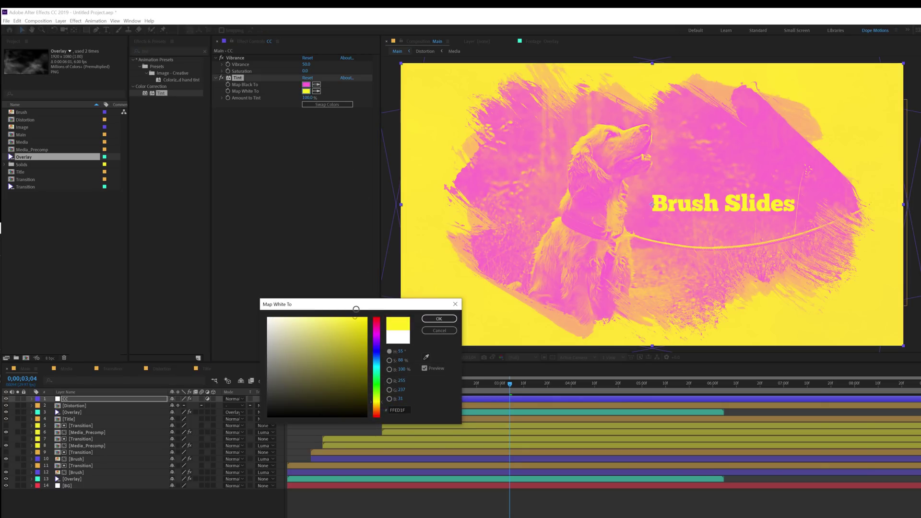
{"action": "left_click", "coordinate": [430, 320]}
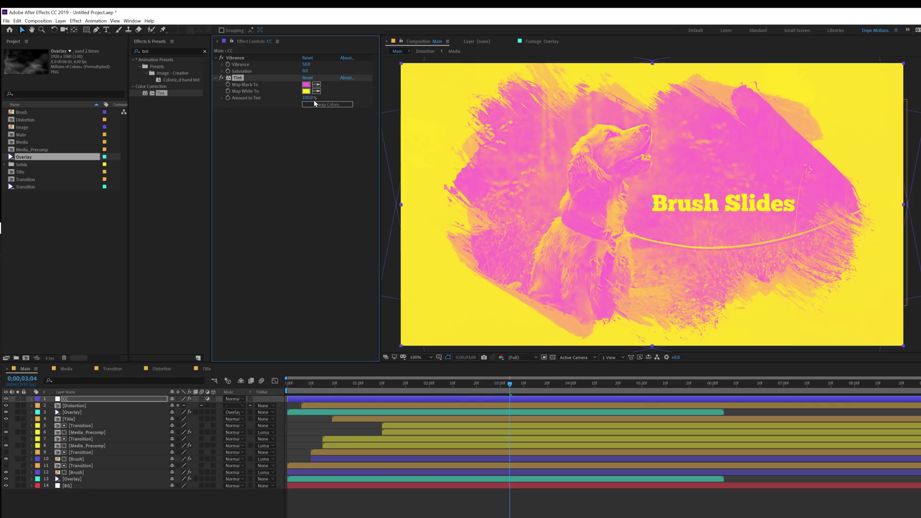
Step: Set the CC layer's Amount to Tint to 14% and preview Main up to 0;00;03;05
{"action": "left_click_drag", "start_coordinate": [307, 97], "coordinate": [277, 103]}
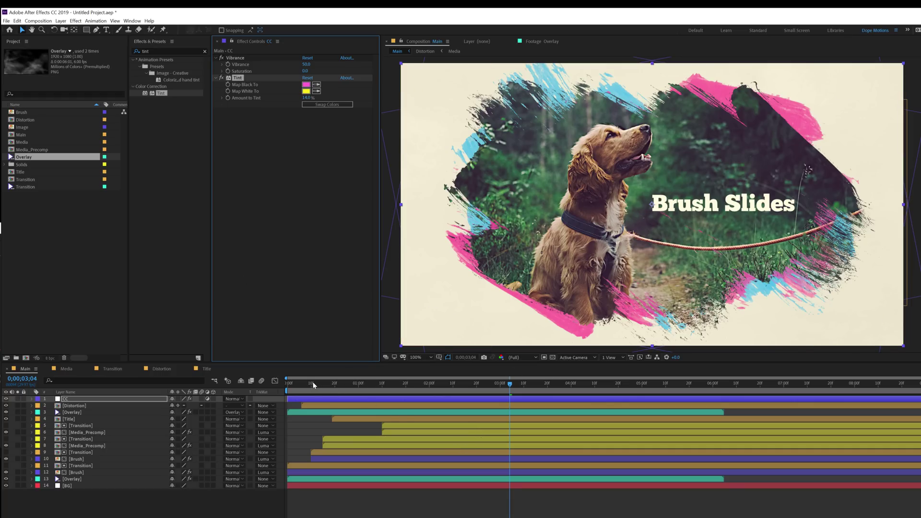
{"action": "left_click_drag", "start_coordinate": [294, 383], "coordinate": [512, 393]}
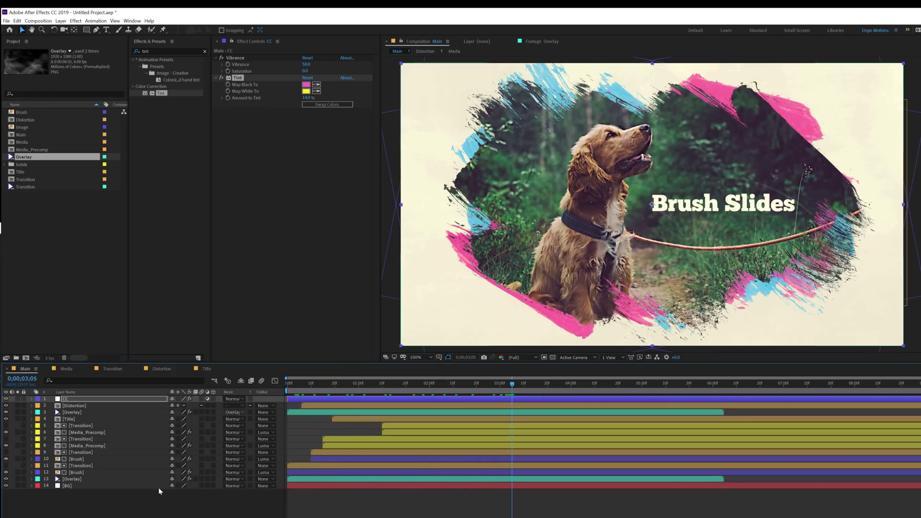
{"action": "left_click", "coordinate": [82, 508]}
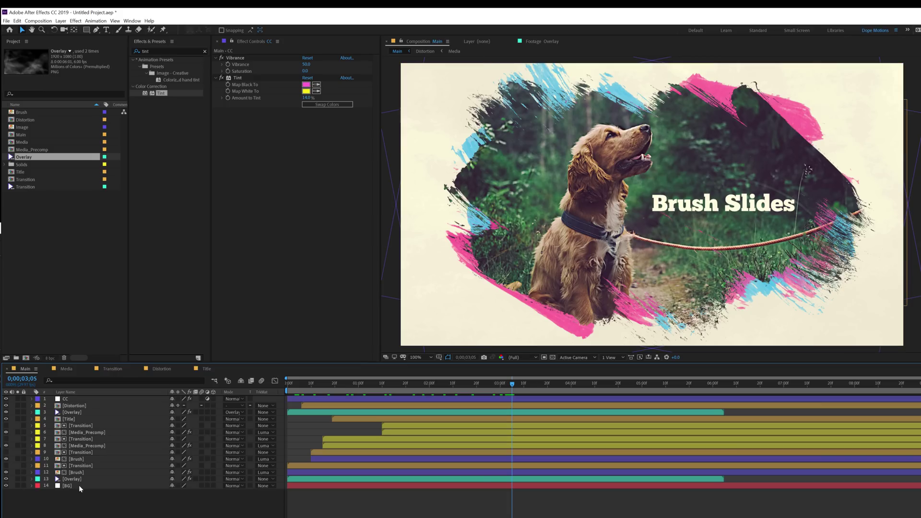
Step: Apply the Curves effect to the CC layer and shape its RGB curve into a gentle S, lowering shadows and raising highlights
{"action": "left_click", "coordinate": [75, 398]}
{"action": "left_click", "coordinate": [153, 51]}
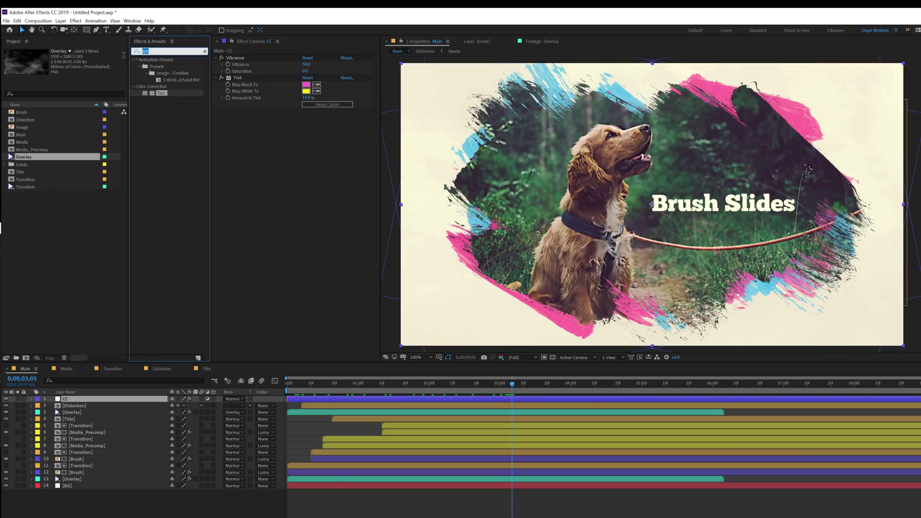
{"action": "type", "text": "curv"}
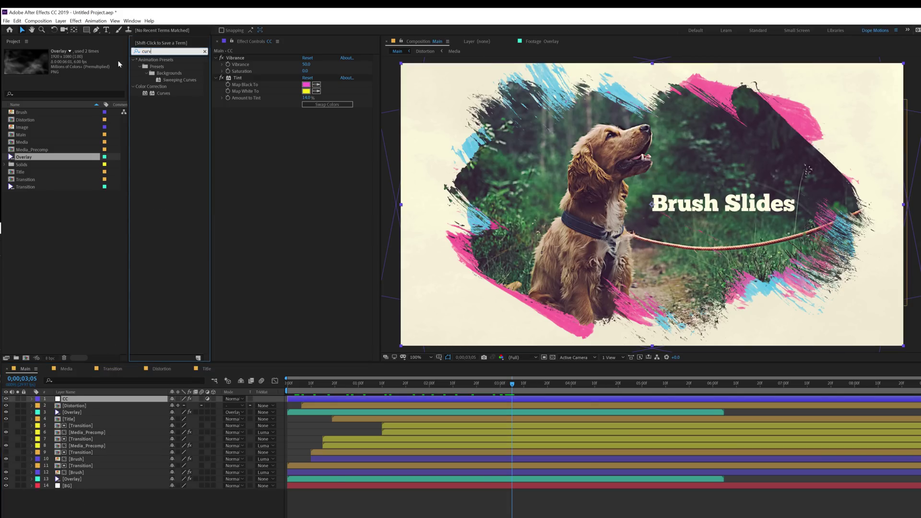
{"action": "left_click_drag", "start_coordinate": [163, 94], "coordinate": [259, 162]}
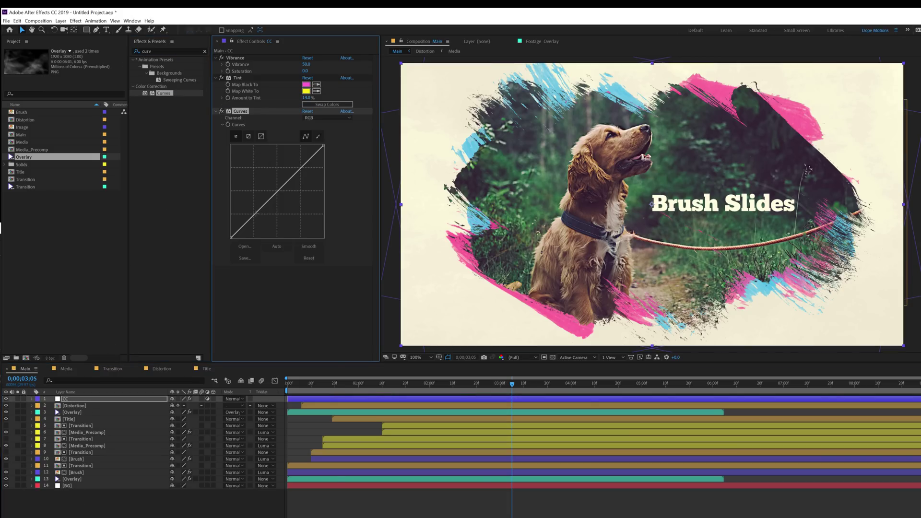
{"action": "left_click_drag", "start_coordinate": [256, 213], "coordinate": [257, 218]}
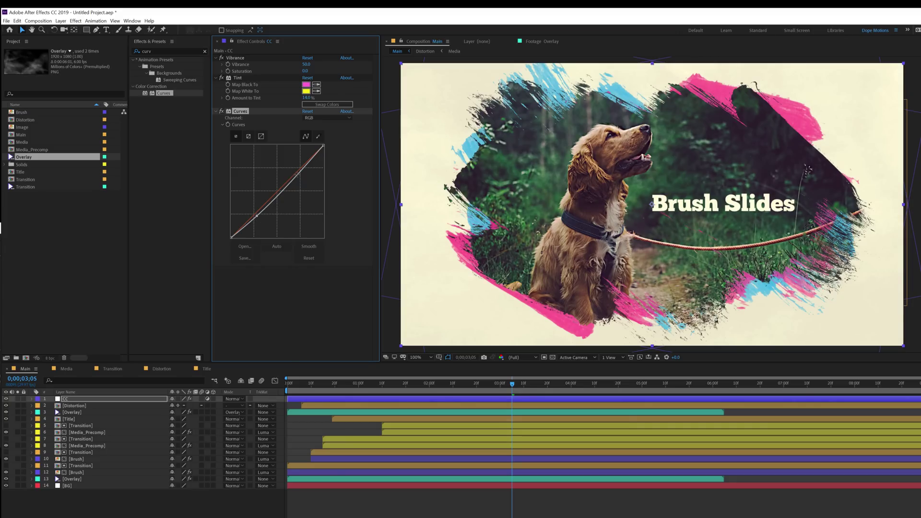
{"action": "left_click_drag", "start_coordinate": [298, 176], "coordinate": [295, 172]}
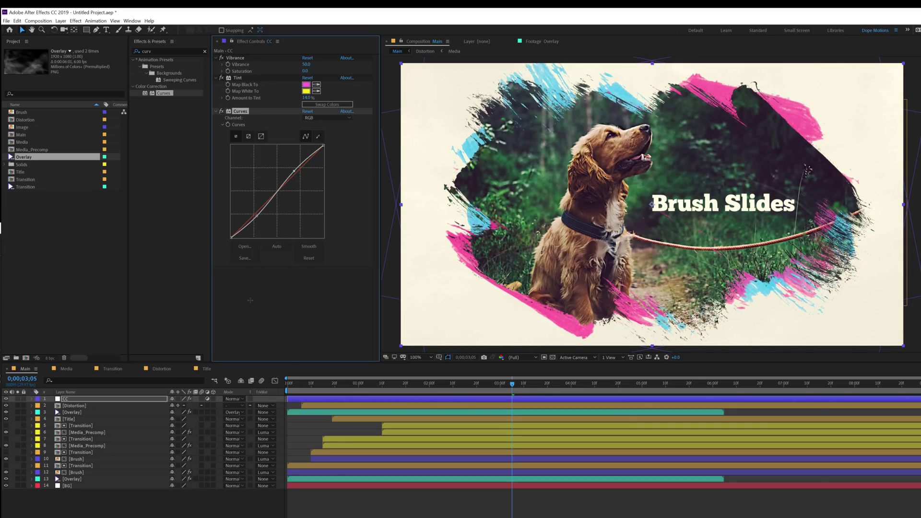
Step: Add another adjustment layer at the top of Main and rename it T
{"action": "left_click", "coordinate": [112, 508]}
{"action": "right_click", "coordinate": [77, 515]}
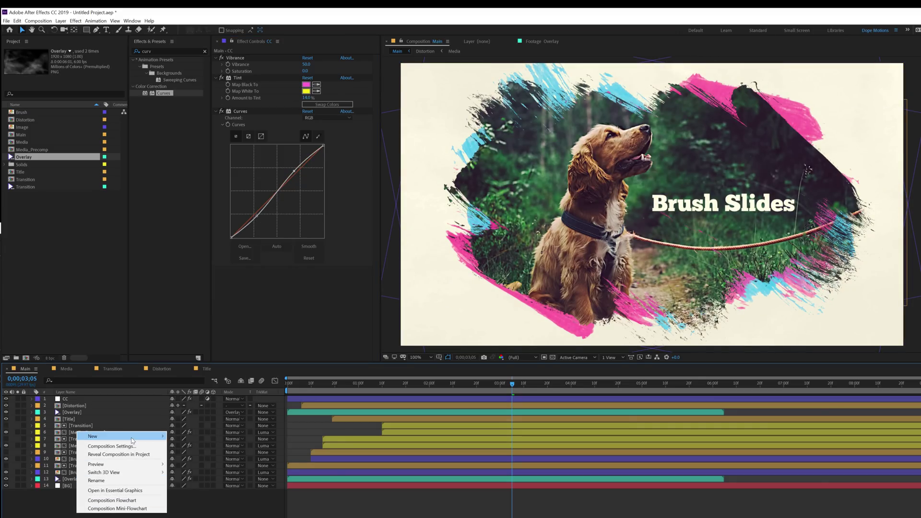
{"action": "mouse_move", "coordinate": [133, 437]}
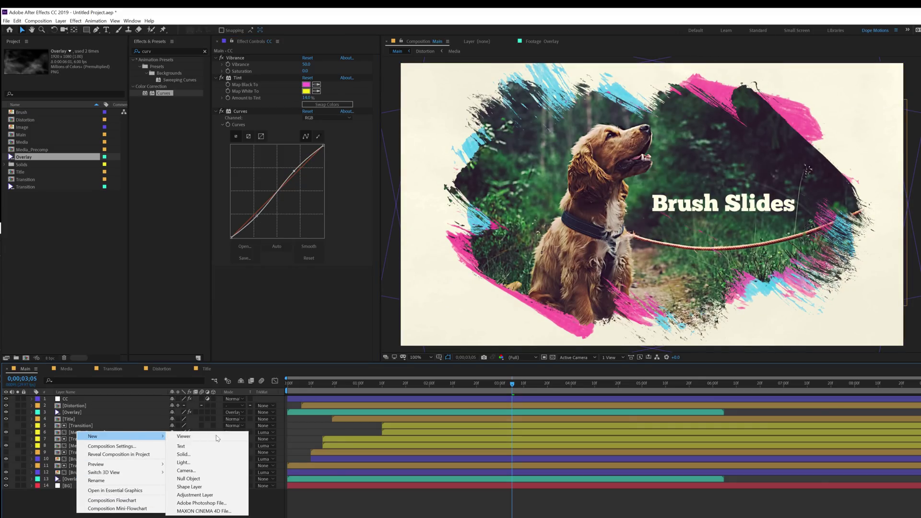
{"action": "left_click", "coordinate": [197, 495]}
{"action": "key", "text": "Return"}
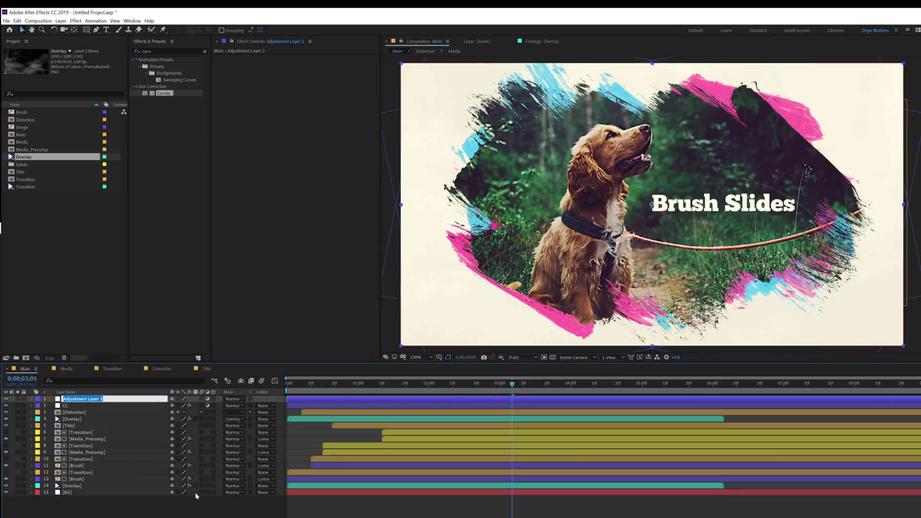
{"action": "type", "text": "T"}
{"action": "key", "text": "Return"}
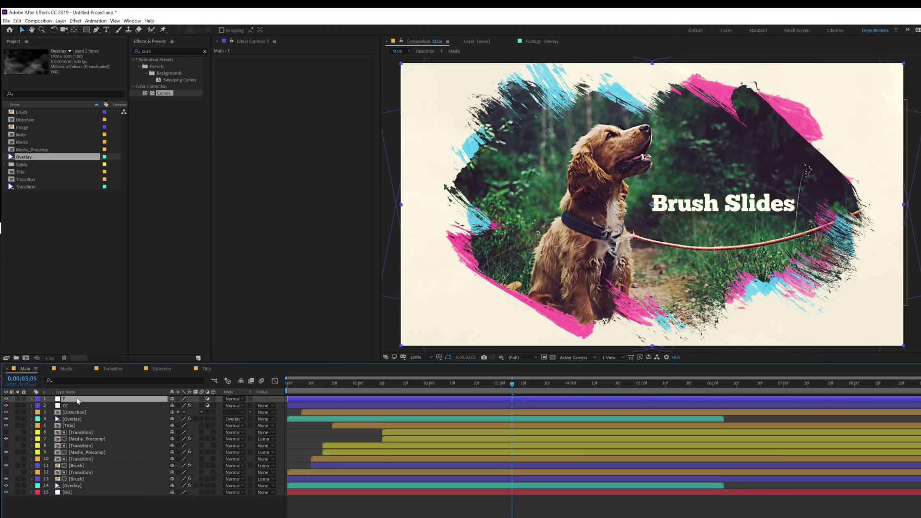
Step: Find the Transform distort effect and apply it to the T adjustment layer
{"action": "double_click", "coordinate": [149, 51]}
{"action": "type", "text": "t"}
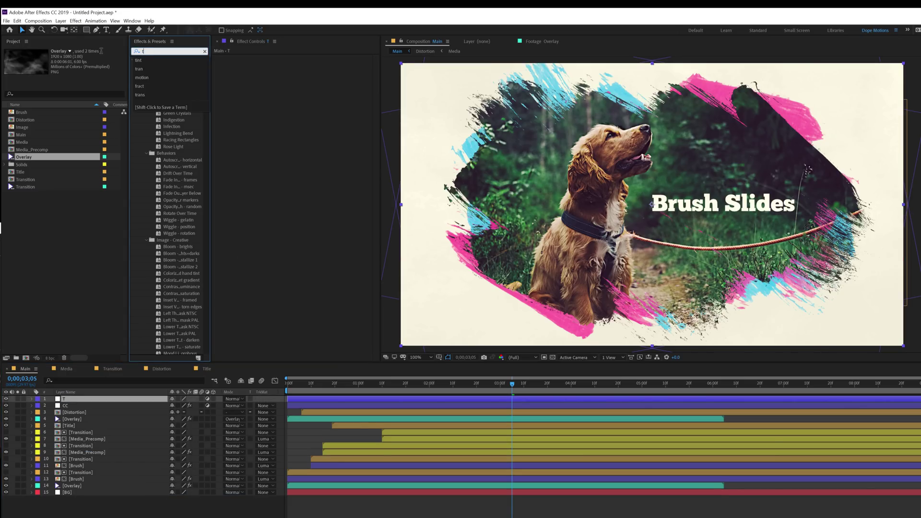
{"action": "type", "text": "ran"}
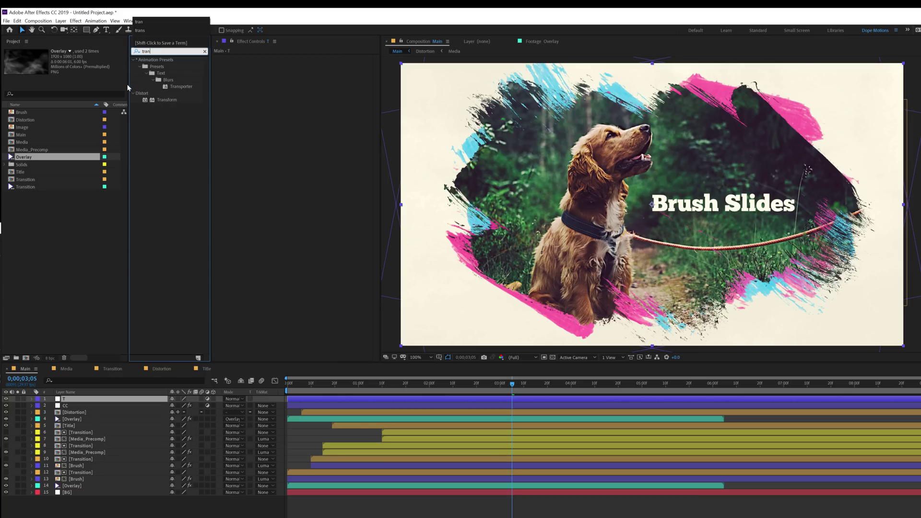
{"action": "left_click_drag", "start_coordinate": [166, 100], "coordinate": [309, 84]}
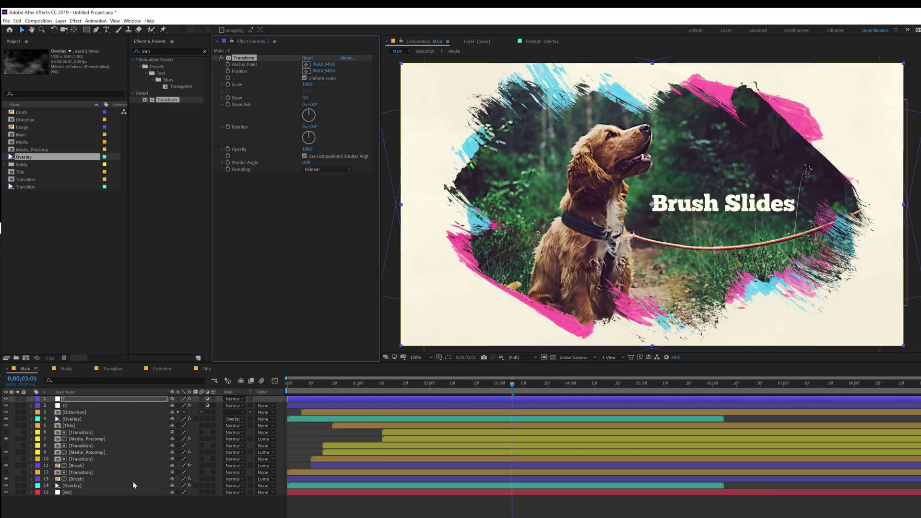
Step: Set the BG layer's Scale to 200%
{"action": "left_click", "coordinate": [61, 512]}
{"action": "left_click", "coordinate": [76, 492]}
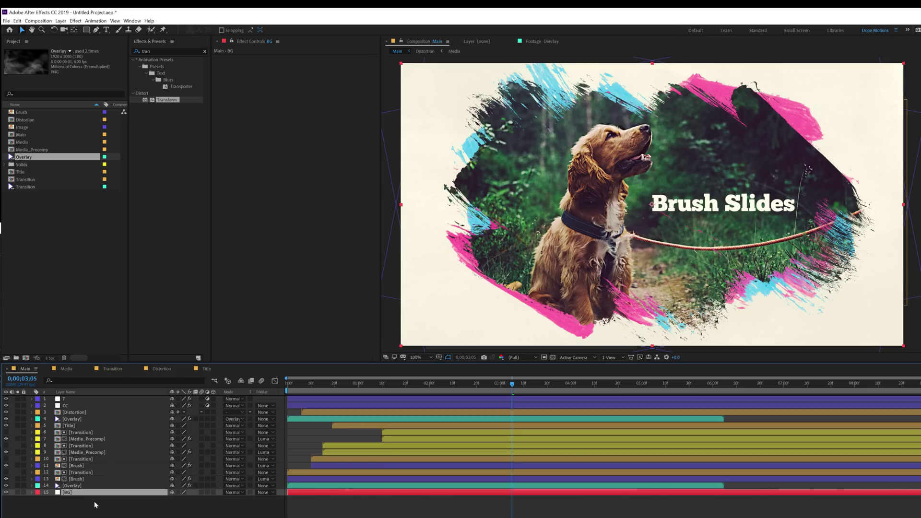
{"action": "key", "text": "s"}
{"action": "type", "text": "200"}
{"action": "key", "text": "Return"}
Step: Keyframe the T layer's Transform effect Scale from 100 at 0;00;00;00 to 110 at 0;00;05;00
{"action": "key", "text": "Home"}
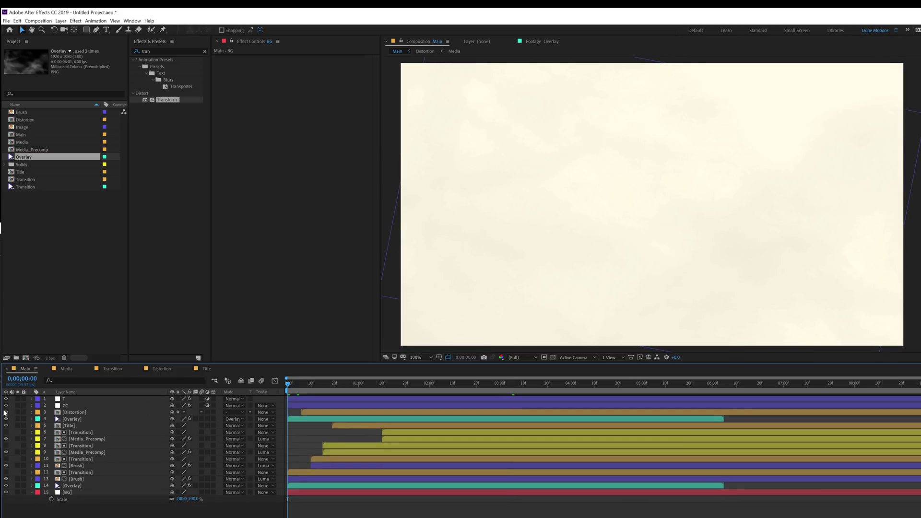
{"action": "left_click", "coordinate": [67, 400]}
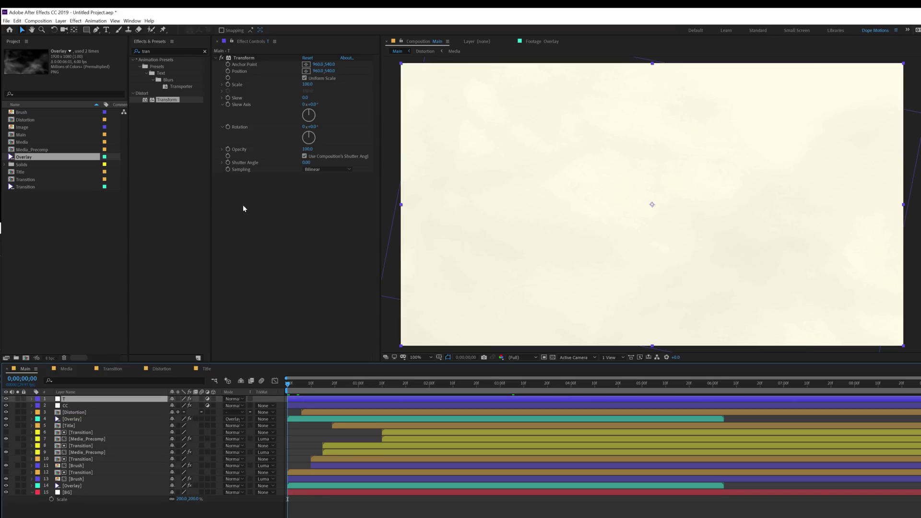
{"action": "left_click", "coordinate": [228, 85]}
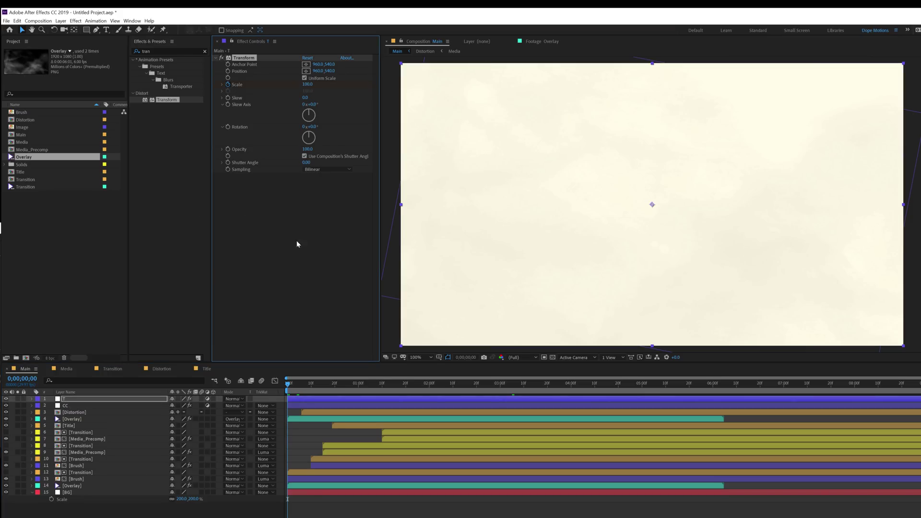
{"action": "left_click_drag", "start_coordinate": [439, 391], "coordinate": [643, 391]}
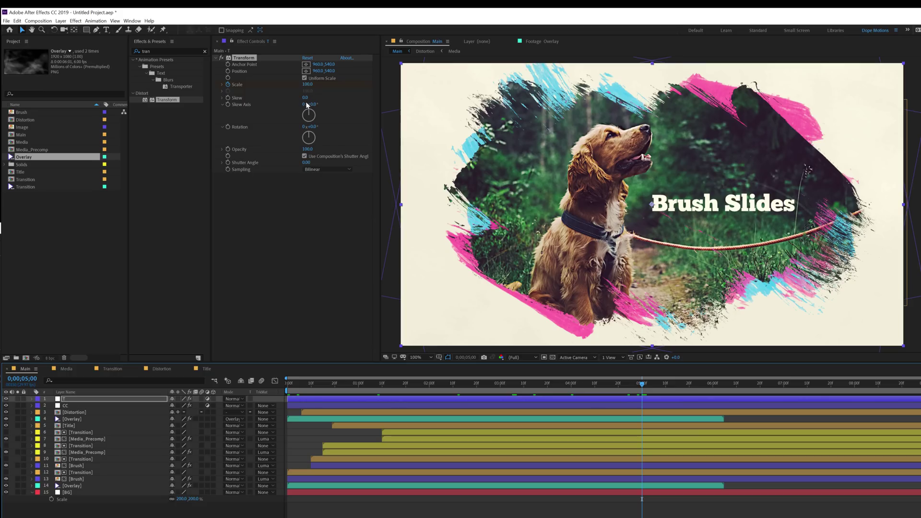
{"action": "left_click", "coordinate": [307, 85]}
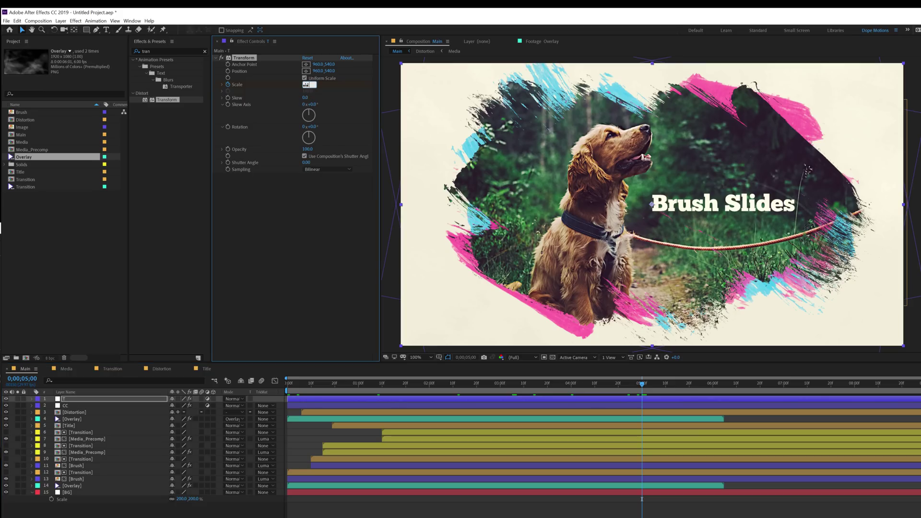
{"action": "key", "text": "Return"}
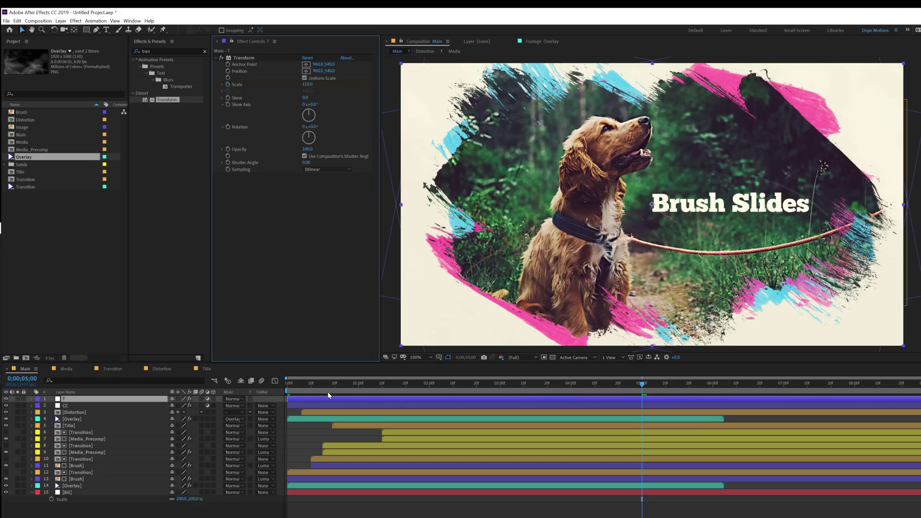
Step: Zoom the composition view out to 50% and preview Main's slow scale-up from the start to 0;00;04;27
{"action": "left_click_drag", "start_coordinate": [322, 387], "coordinate": [247, 399]}
{"action": "key", "text": "comma"}
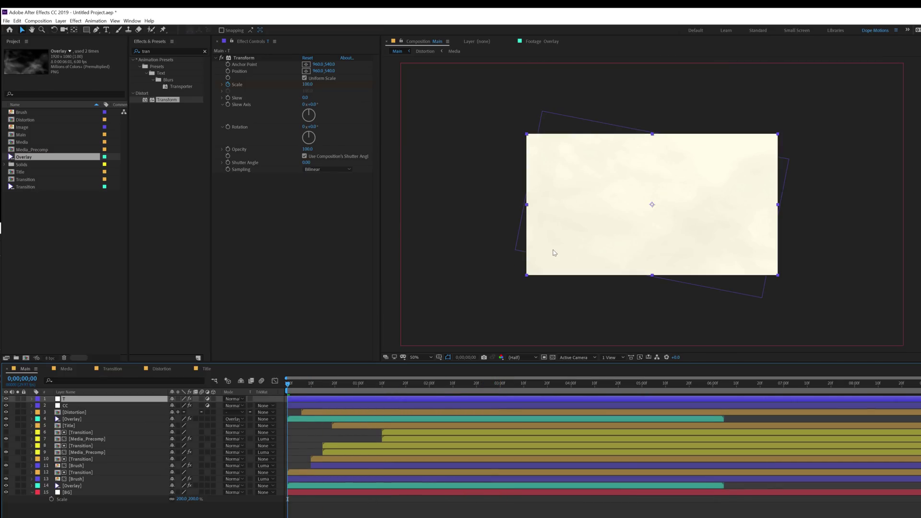
{"action": "key", "text": "space"}
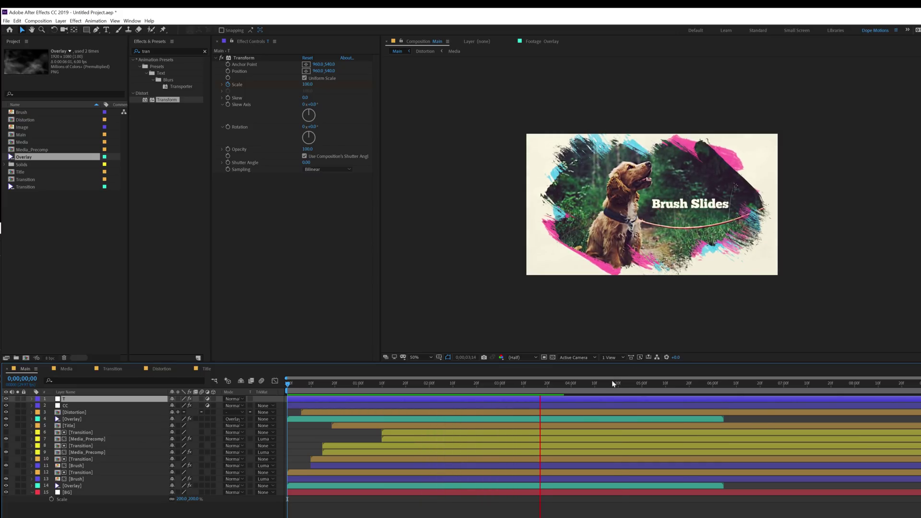
{"action": "left_click_drag", "start_coordinate": [619, 383], "coordinate": [634, 383]}
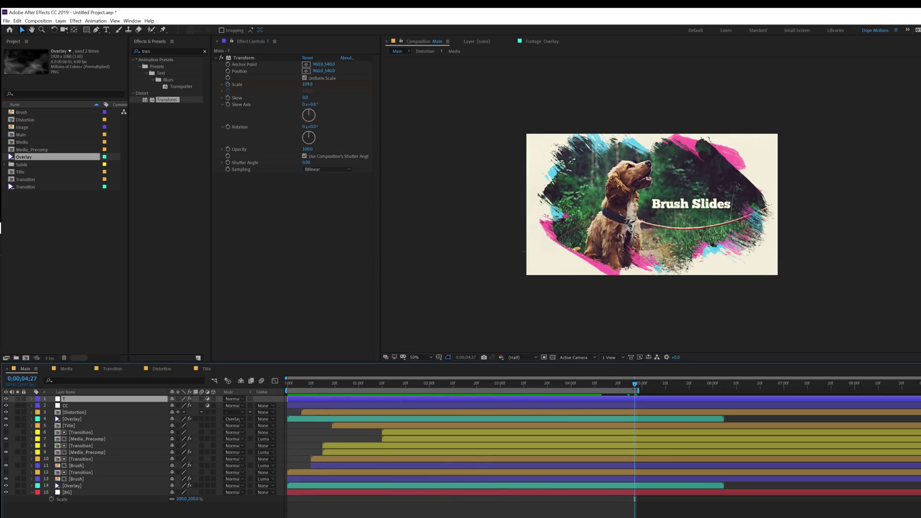
{"action": "key", "text": "space"}
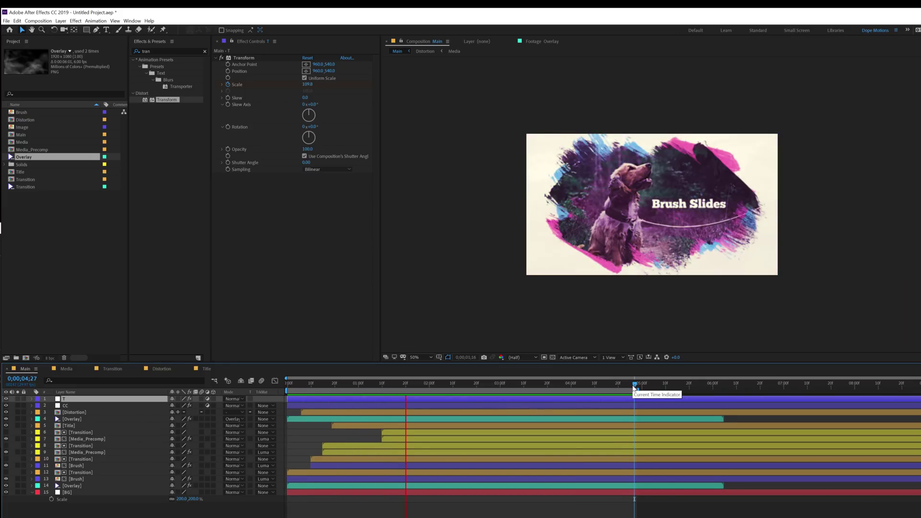